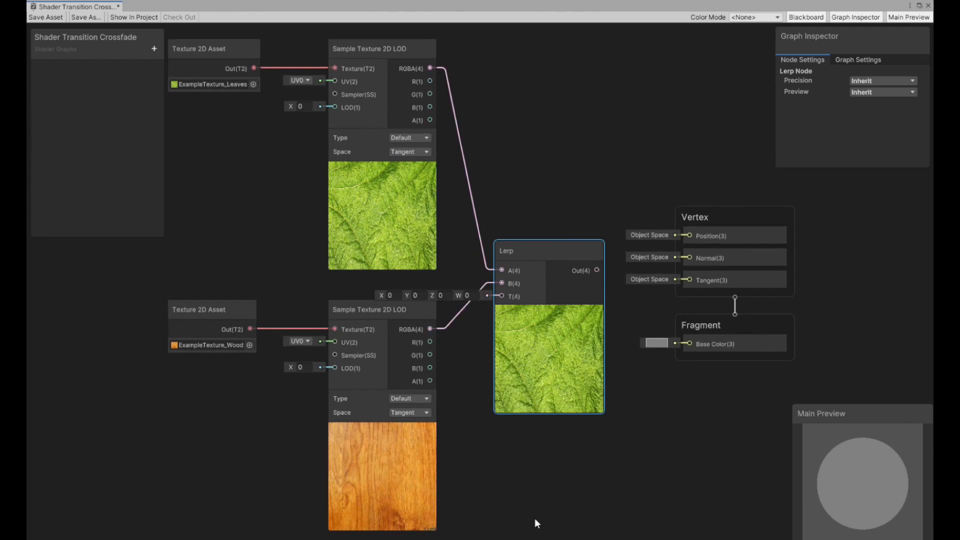
- Add a Slider node to the crossfade shader graph and place it below the Lerp node
click(577, 313)
text(slider)
key(Return)
drag(591, 493, 506, 443)
- Rearrange the output stack, Lerp and Slider nodes, and connect the Slider's output to the Lerp node's T input
click(552, 251)
mouse_move(647, 366)
middle_down()
mouse_move(606, 355)
mouse_move(656, 364)
middle_up()
drag(713, 324, 824, 324)
drag(562, 252, 670, 224)
drag(530, 444, 528, 364)
drag(581, 384, 615, 260)
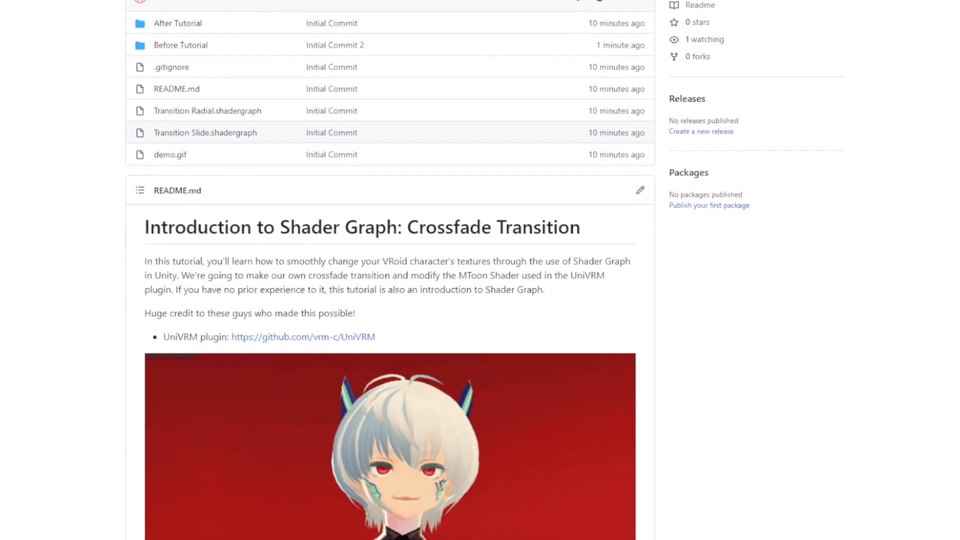
- Switch to the project's GitHub page and read through the README down to the Instructions section
scroll(390, 270, down, 3)
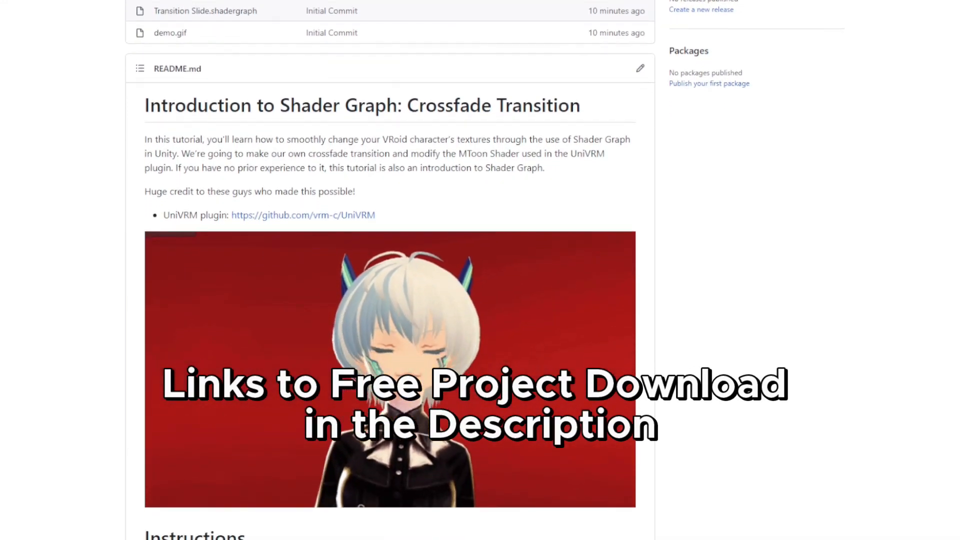
scroll(390, 270, down, 3)
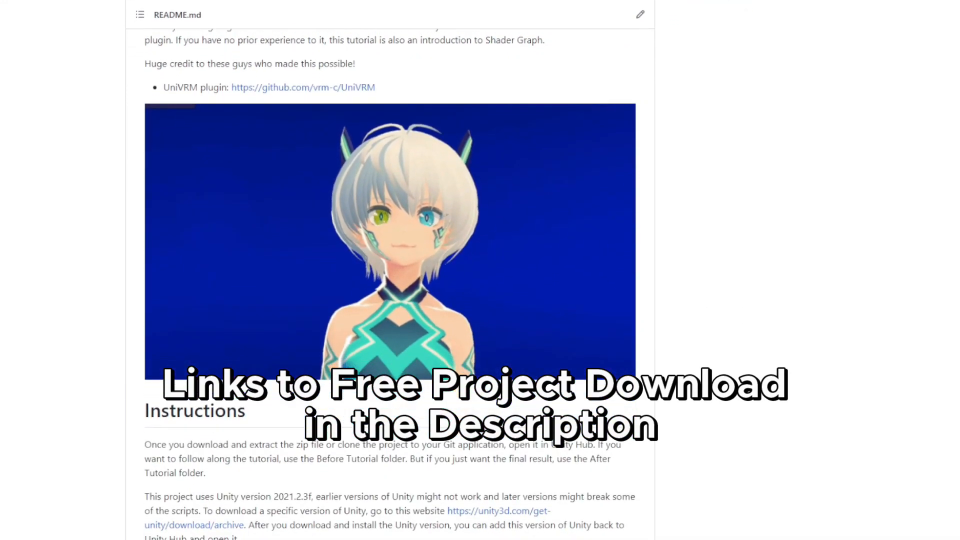
scroll(390, 270, down, 3)
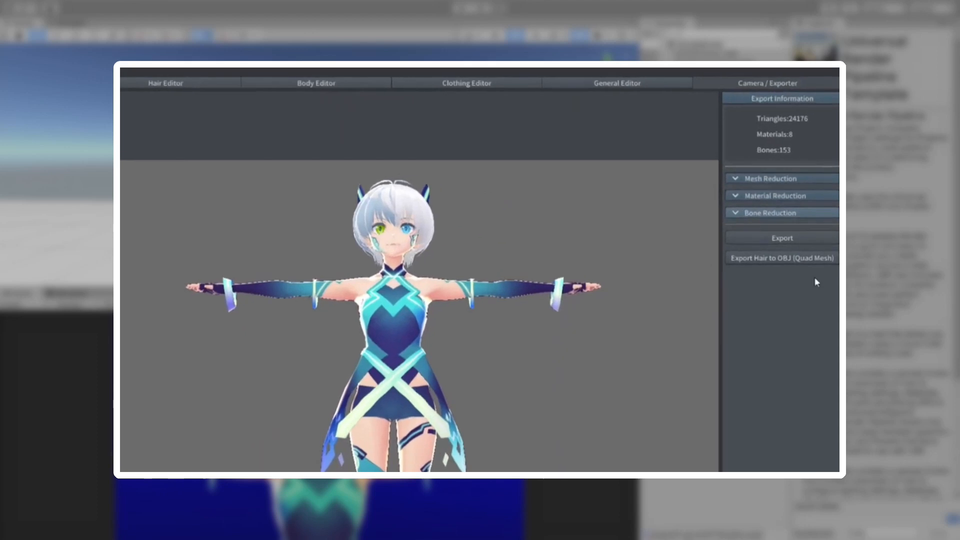
- Switch to VRoid Studio and start exporting the character model
click(782, 238)
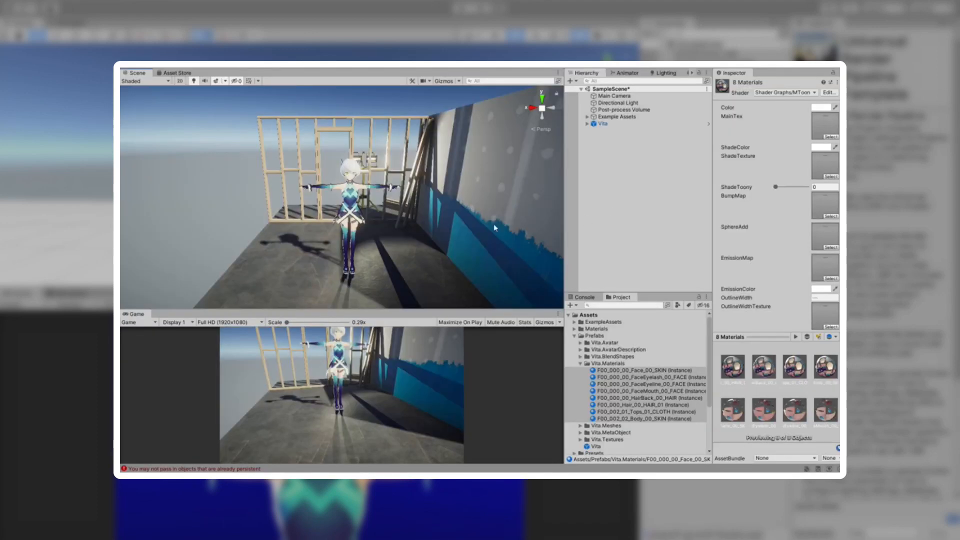
scroll(487, 224, up, 4)
middle_drag(499, 227, 489, 214)
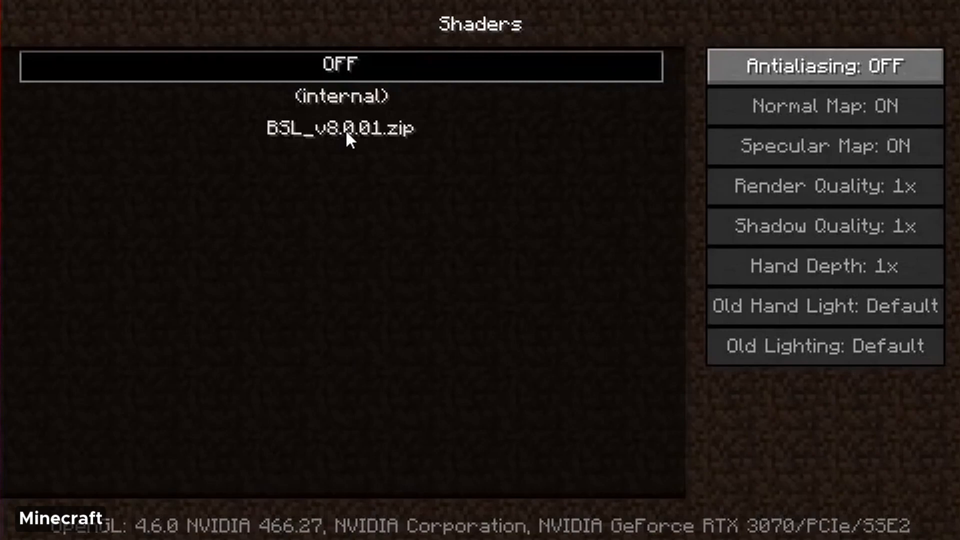
- Switch to Minecraft and select the BSL_v8.0.01.zip shader pack
click(346, 129)
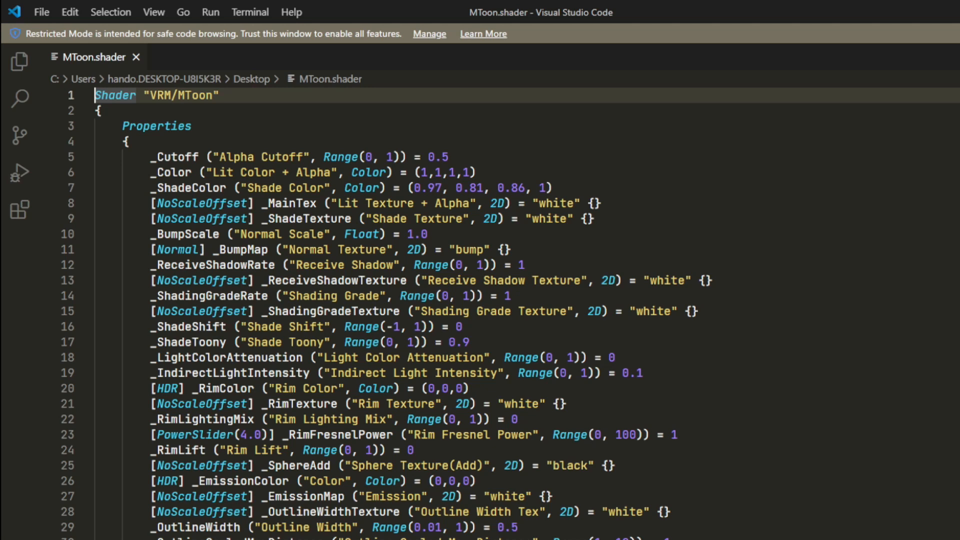
- Switch to Visual Studio Code and look through the properties and first pass of MToon.shader
scroll(500, 313, down, 6)
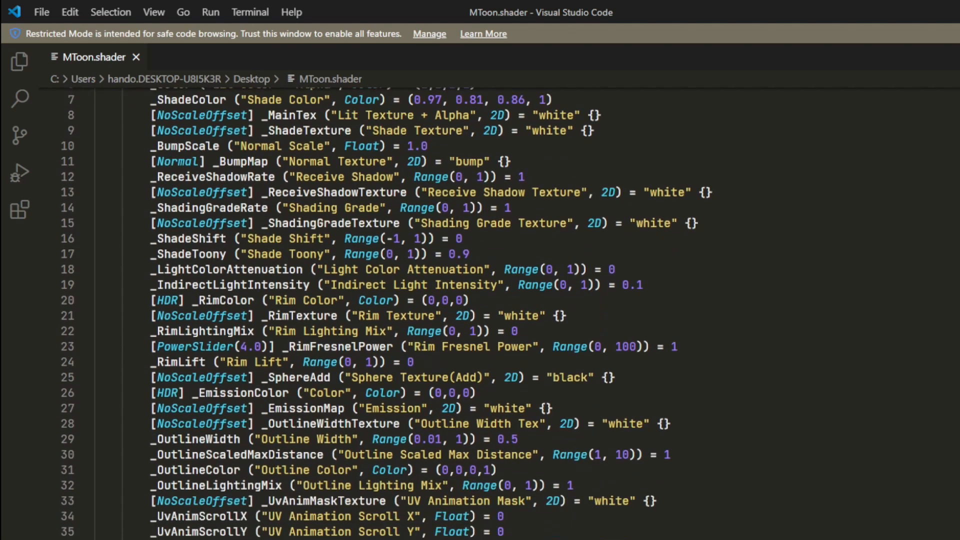
scroll(500, 313, down, 5)
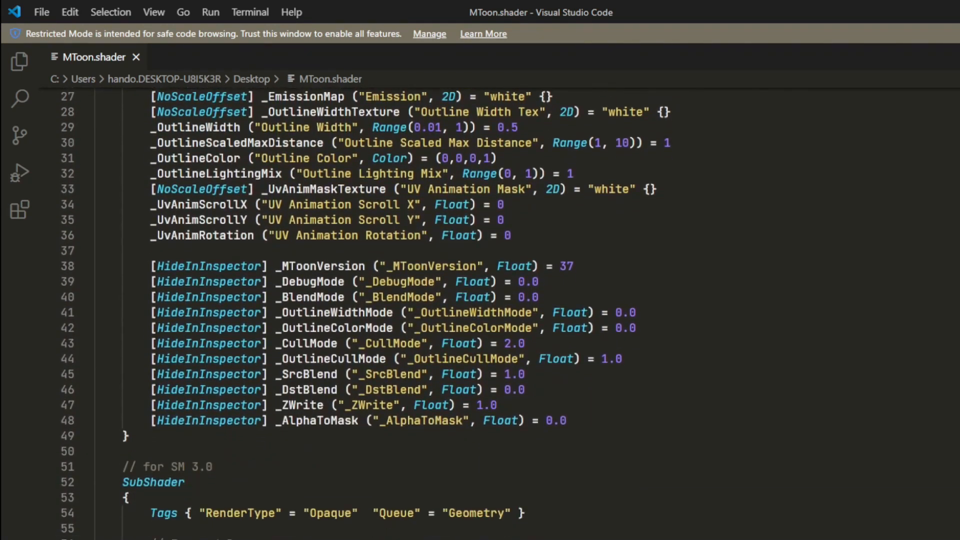
scroll(500, 313, down, 5)
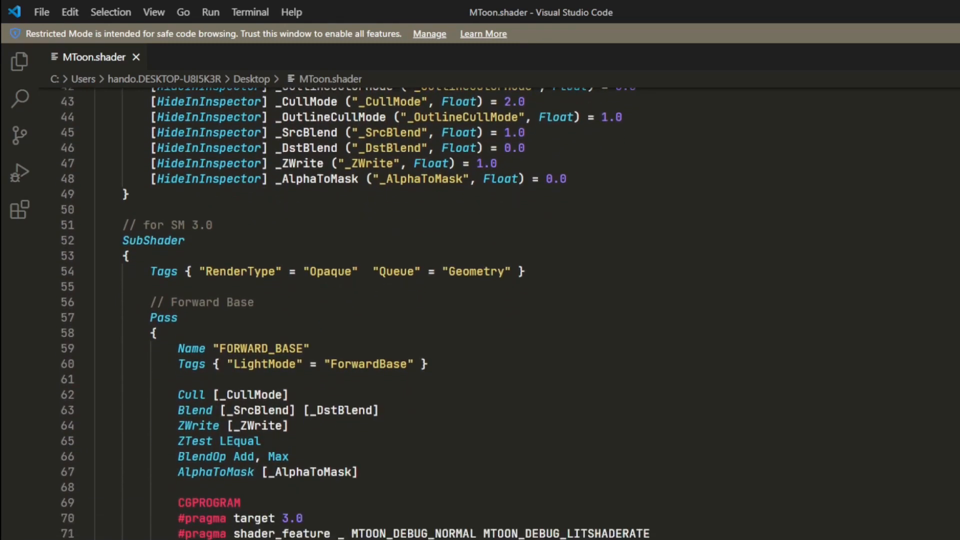
scroll(500, 314, down, 4)
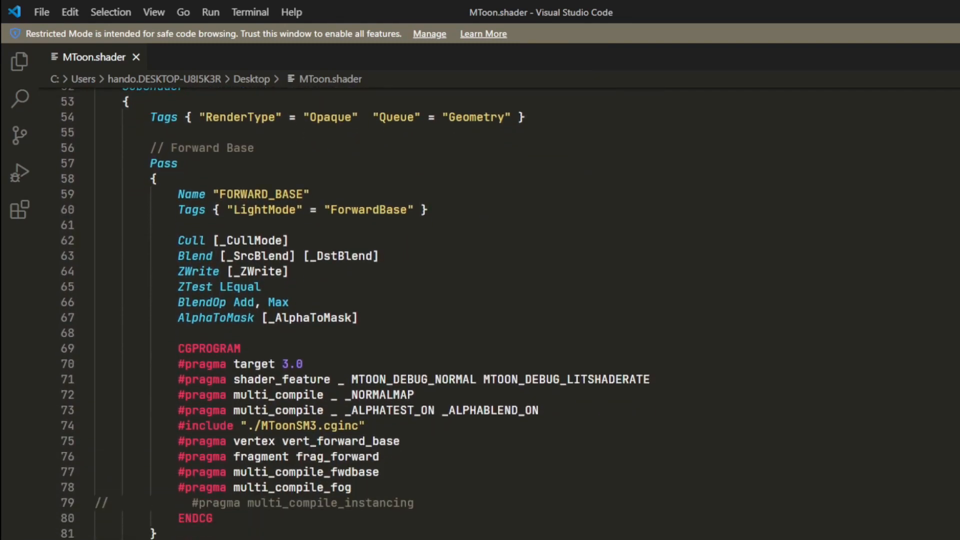
scroll(500, 314, down, 2)
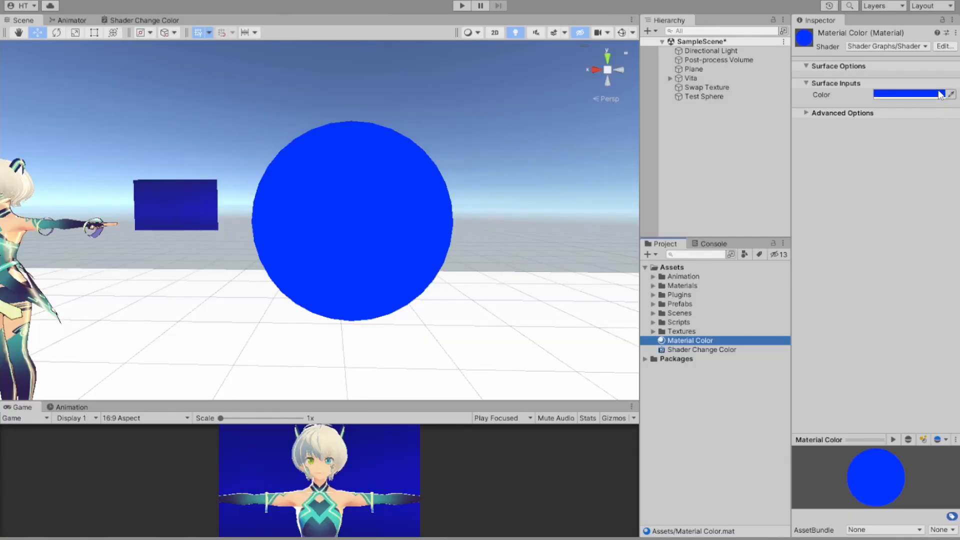
- Switch to Unity and pick a different Color value for the Material Color material
click(940, 94)
drag(919, 133, 955, 191)
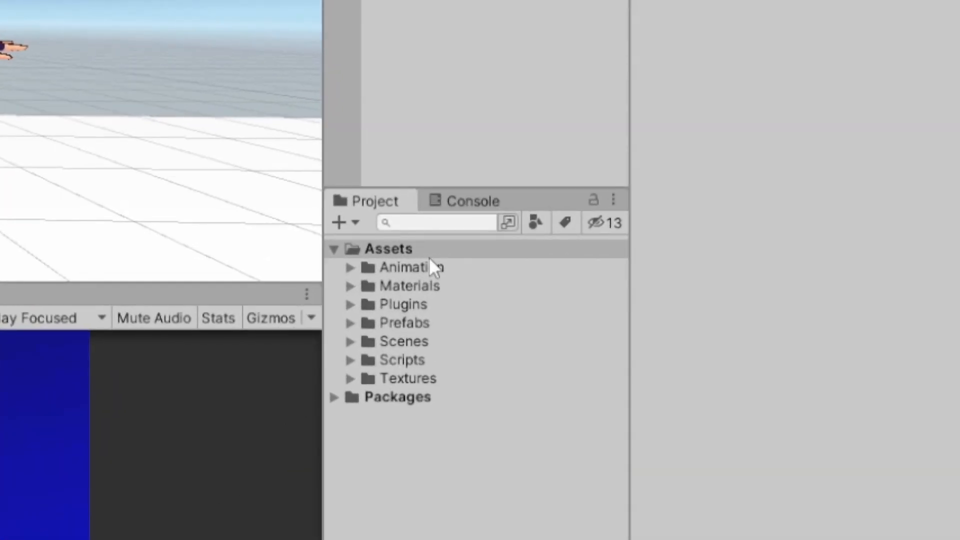
- Create a URP Unlit Shader Graph in the Assets folder and name it Shader Change Color
right_click(443, 248)
mouse_move(560, 146)
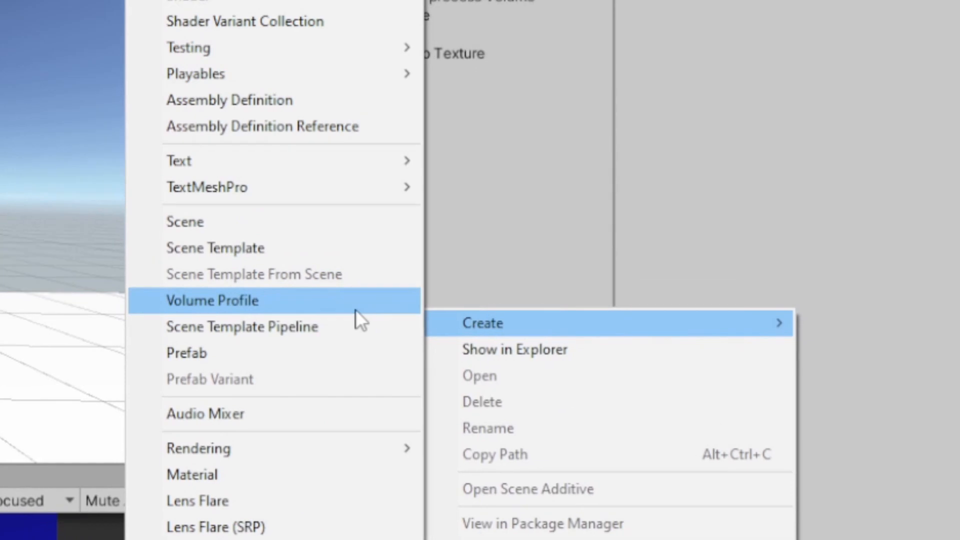
mouse_move(339, 169)
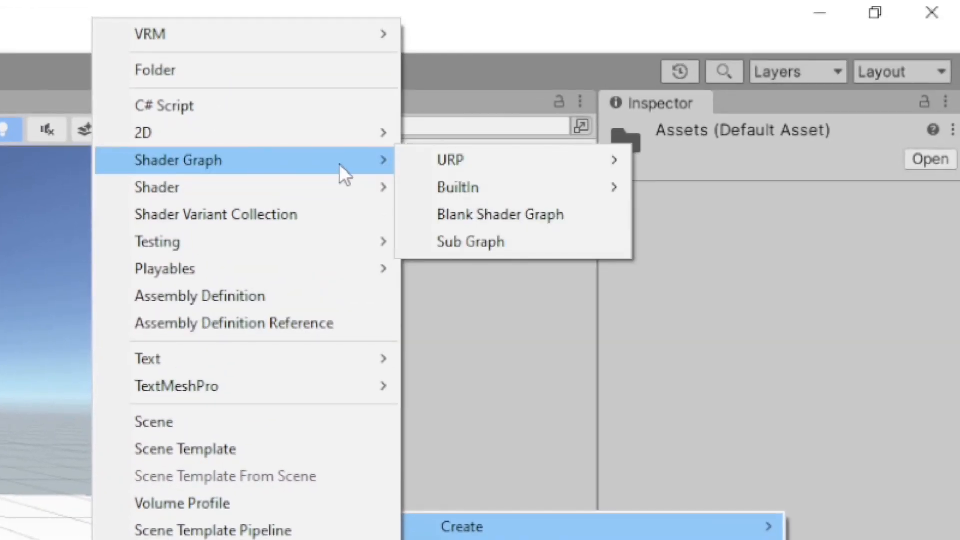
mouse_move(499, 161)
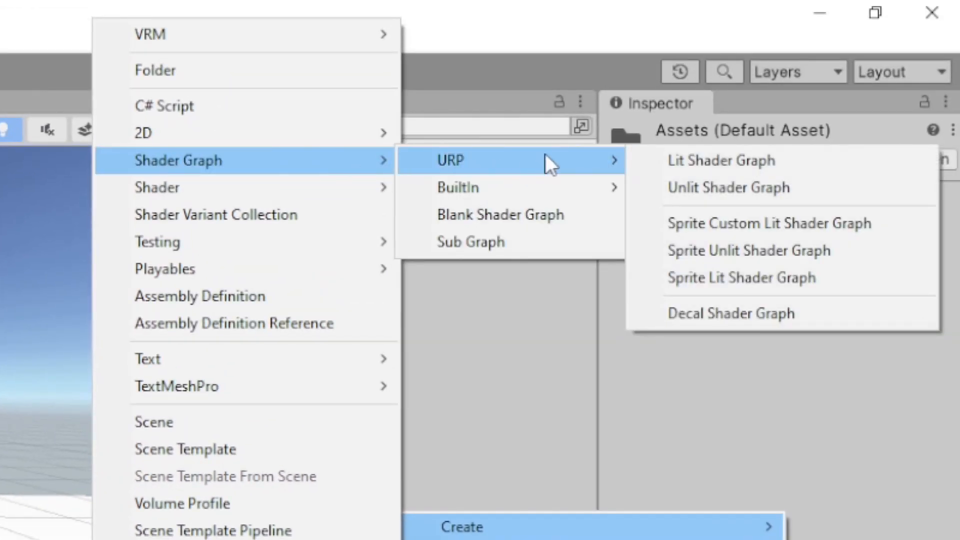
click(838, 185)
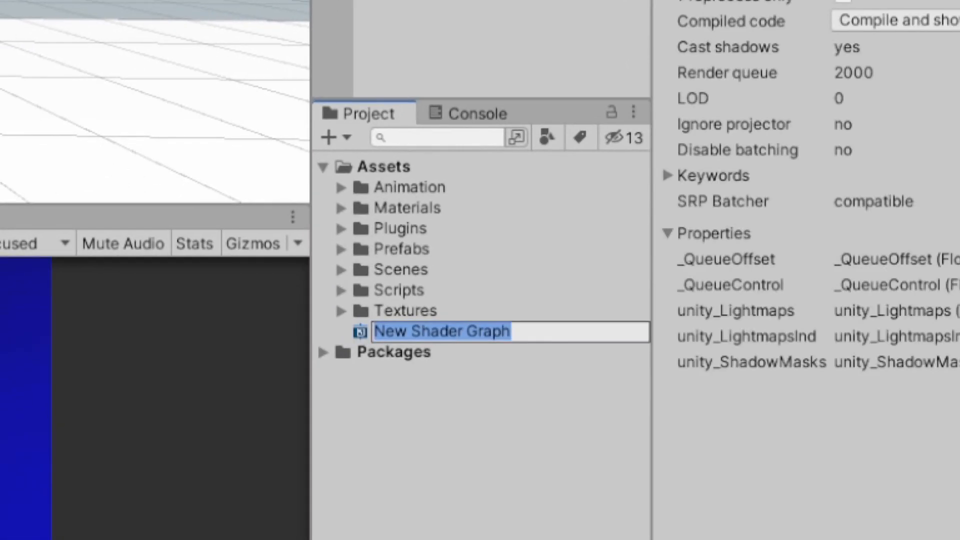
text(Shader Change Colo)
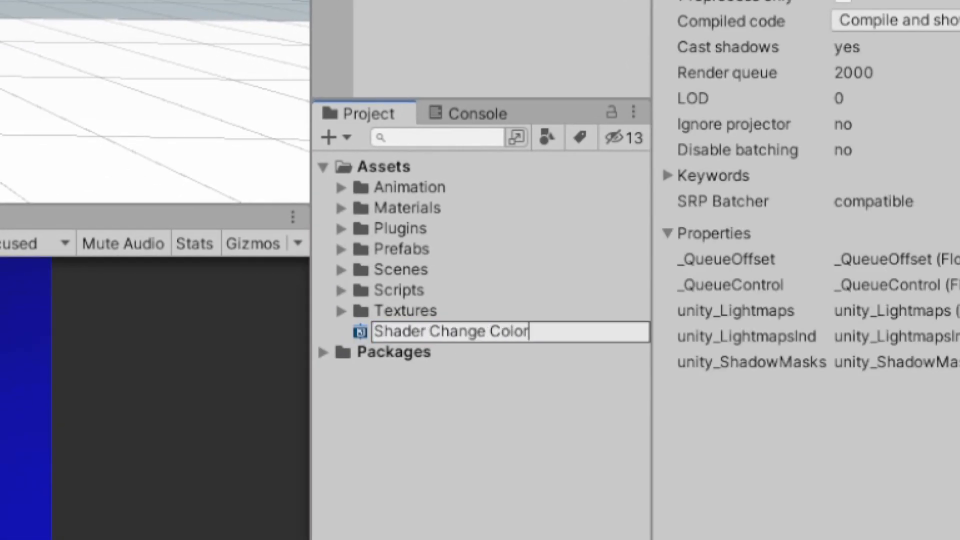
key(Return)
- Open the Shader Change Color graph, detach it into its own window and maximize that window
double_click(541, 330)
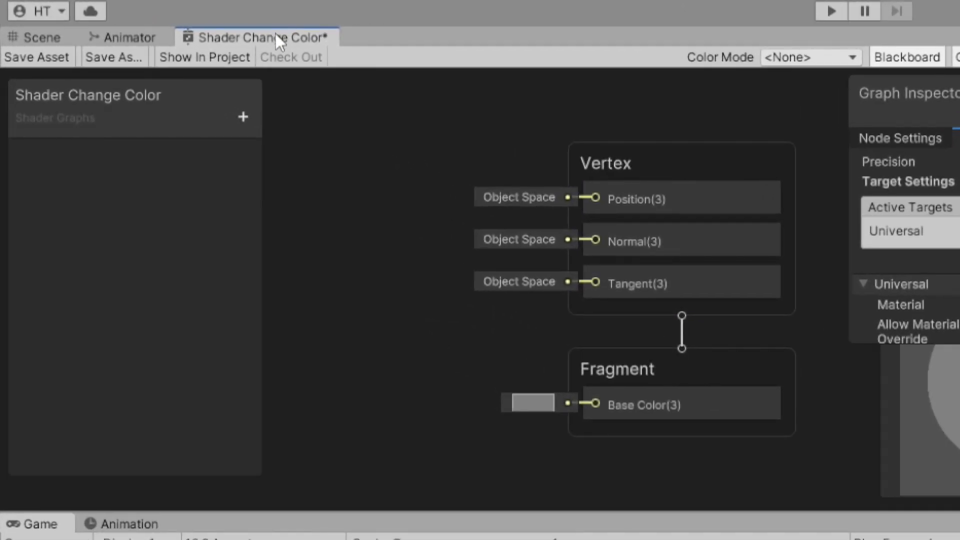
drag(215, 33, 378, 155)
drag(508, 218, 552, 278)
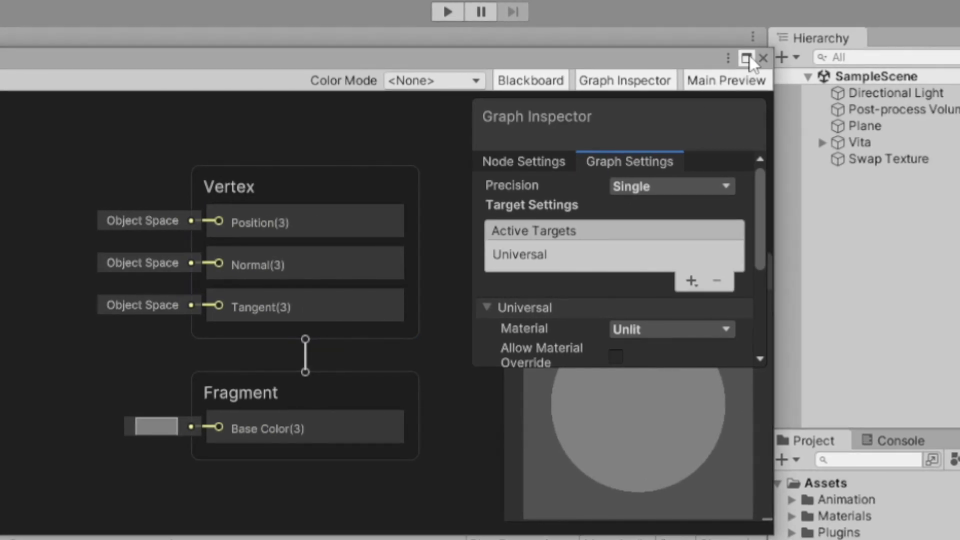
click(747, 57)
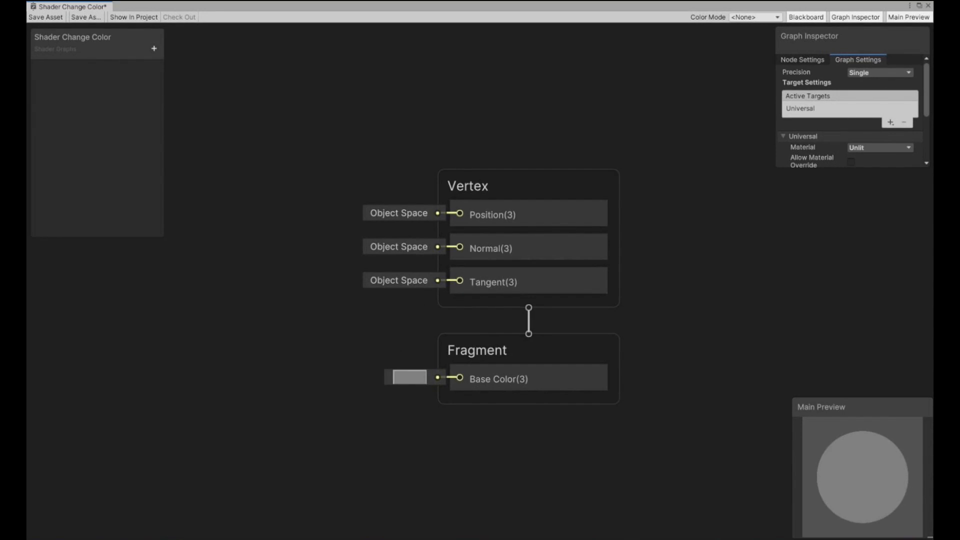
- Add a Color node in the empty area beside the Vertex and Fragment blocks
middle_drag(316, 352, 423, 357)
right_click(360, 171)
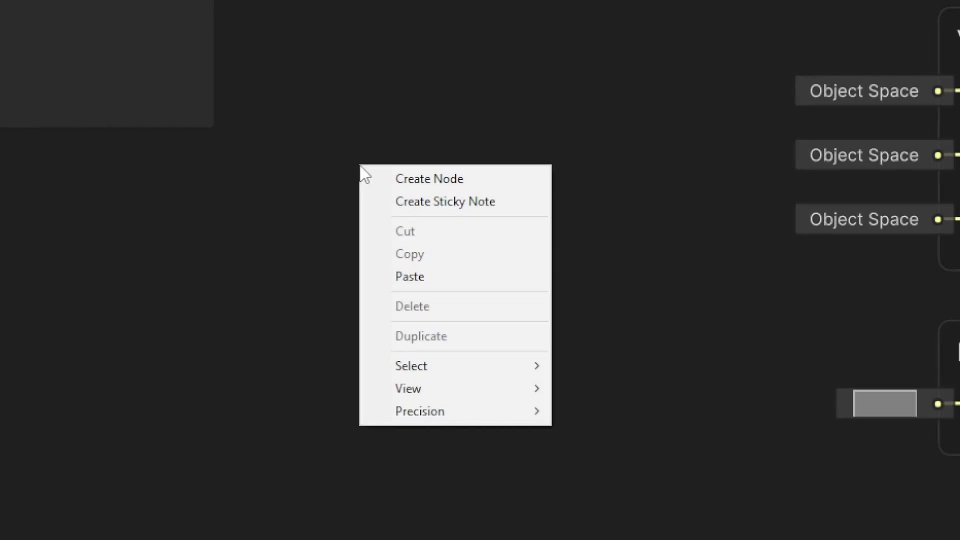
click(402, 184)
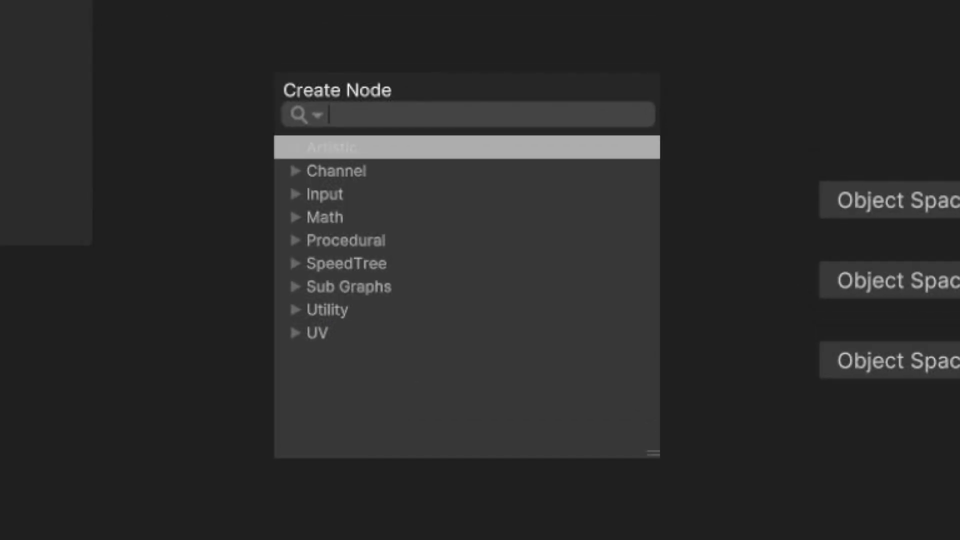
text(color)
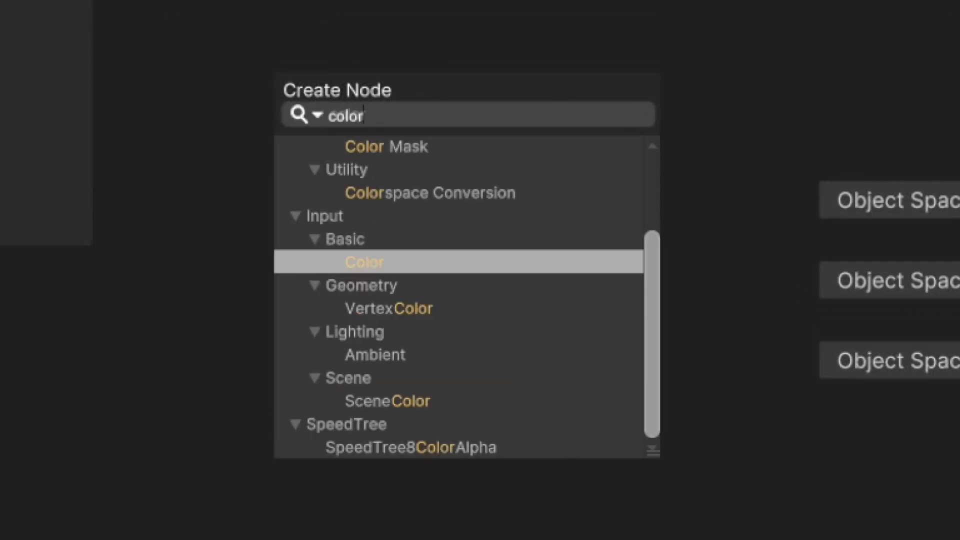
key(Return)
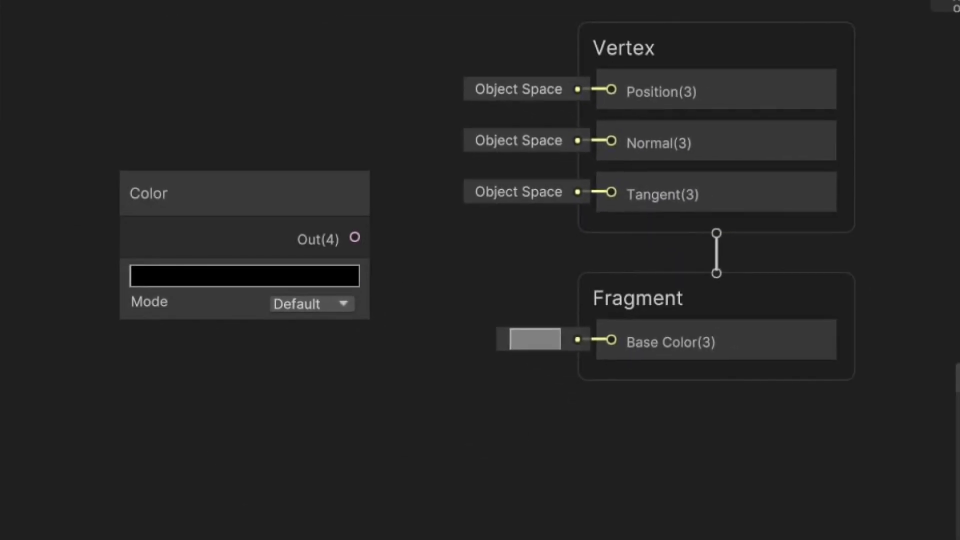
- Position the Color node beside the Fragment block and connect its output to the Base Color input
click(225, 299)
drag(228, 196, 180, 285)
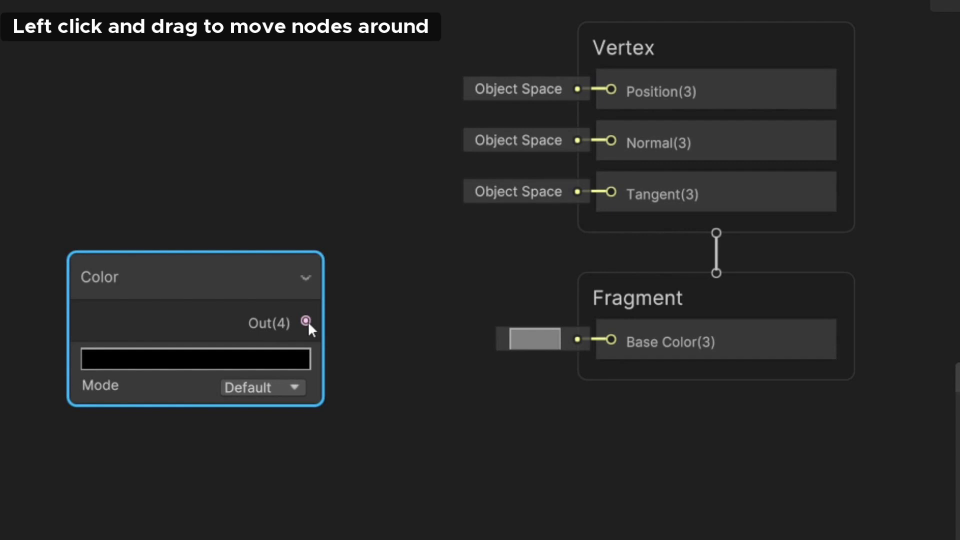
drag(306, 322, 605, 340)
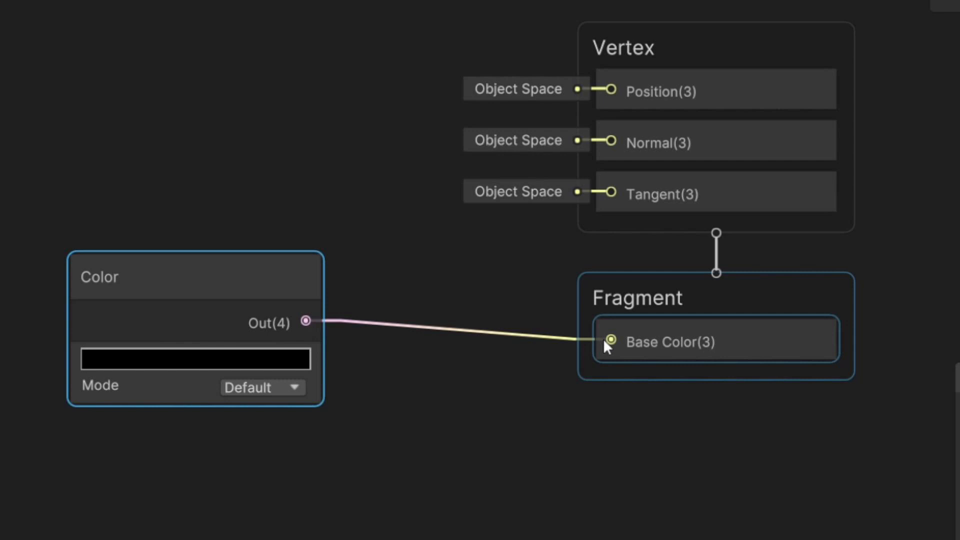
drag(229, 293, 306, 313)
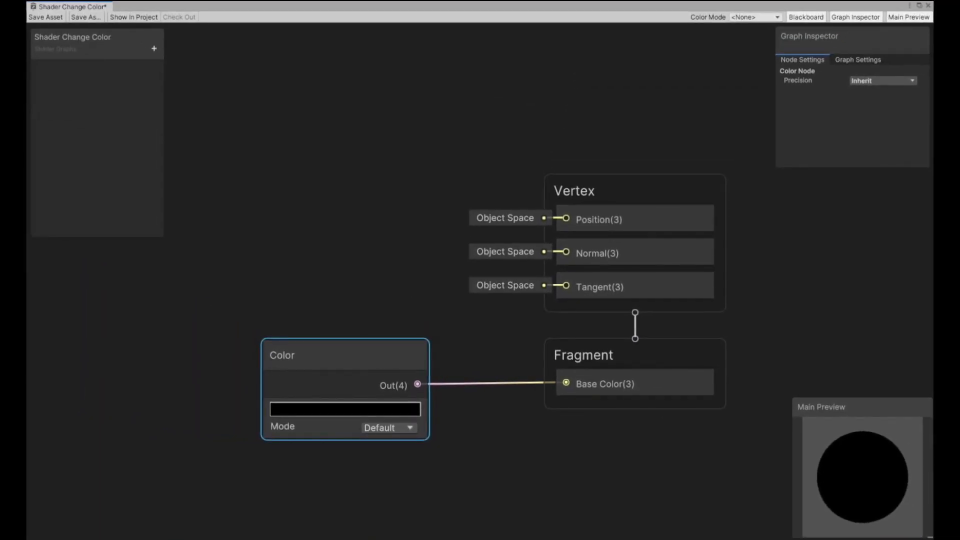
- Set the Color node's color to blue, hexadecimal 2F00FF, and save the shader graph asset
click(345, 410)
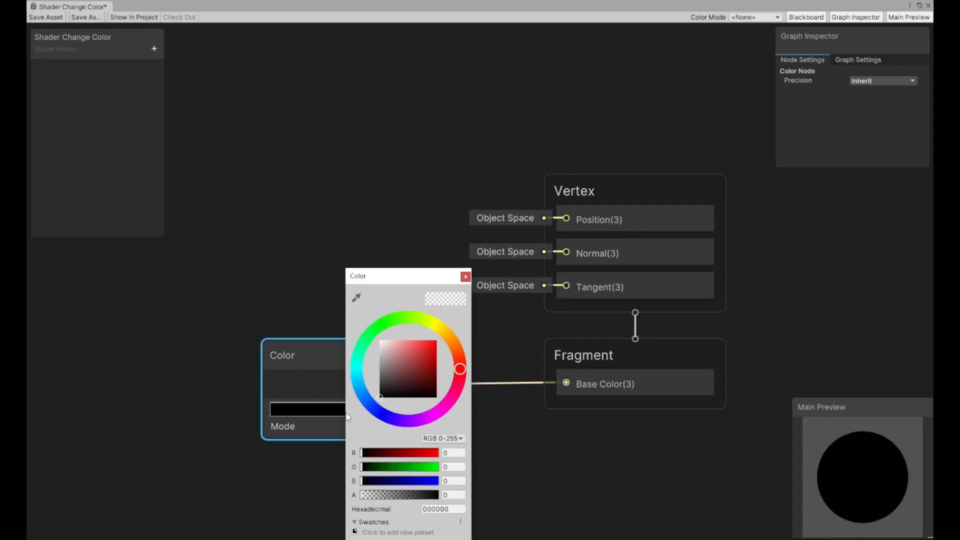
mouse_move(393, 356)
mouse_down()
mouse_move(441, 344)
mouse_move(420, 413)
mouse_move(371, 344)
mouse_move(443, 327)
mouse_move(458, 375)
mouse_move(437, 415)
mouse_move(390, 425)
mouse_up()
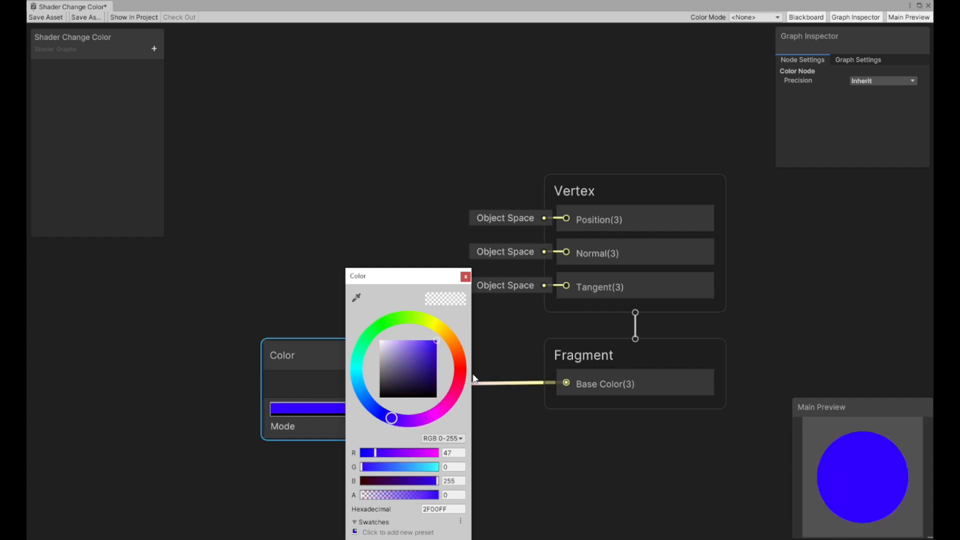
click(465, 277)
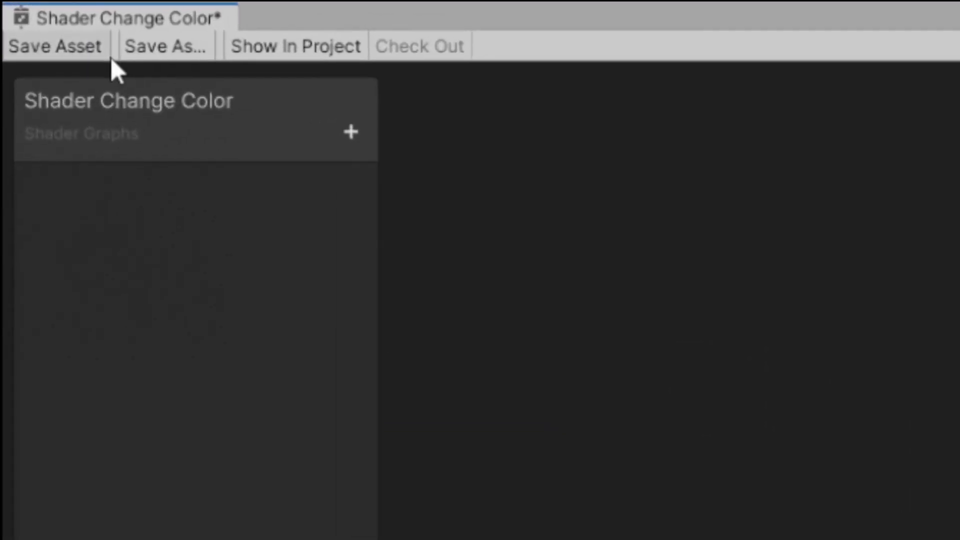
click(93, 47)
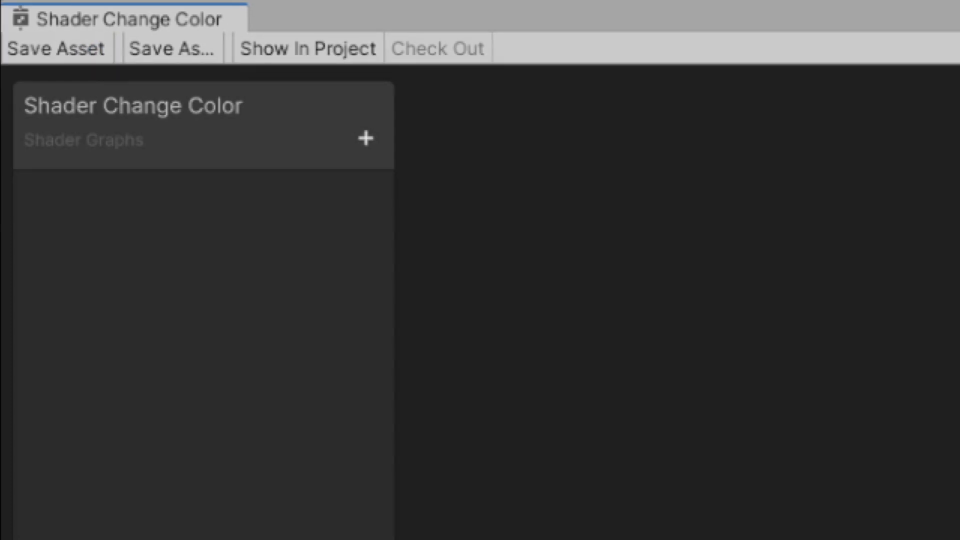
- Add a 3D sphere to SampleScene and name it Test Sphere
right_click(708, 126)
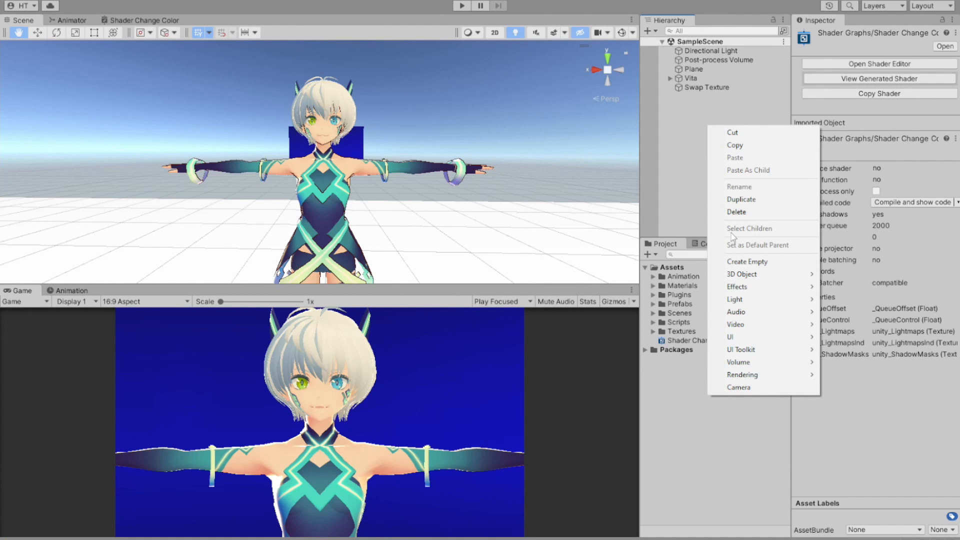
mouse_move(800, 274)
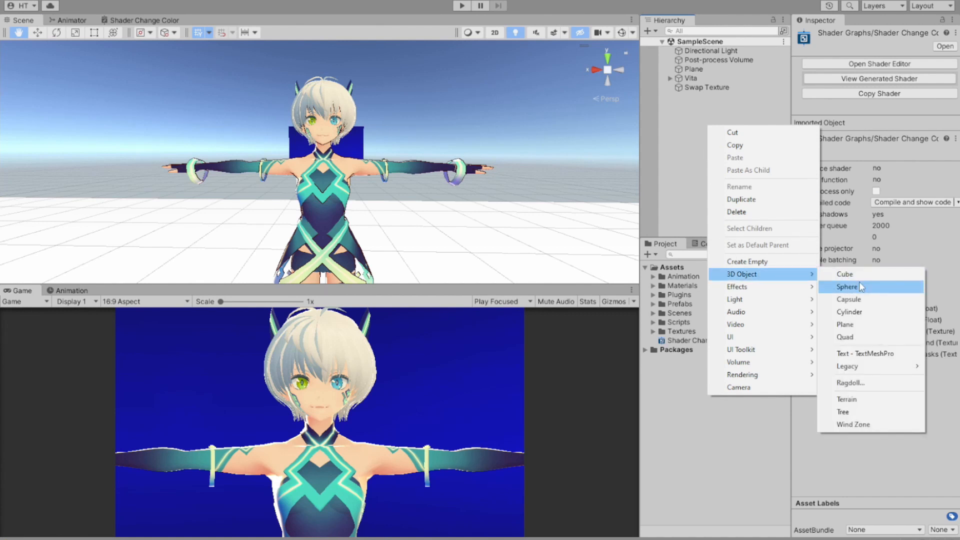
click(847, 287)
text(Test Sphere)
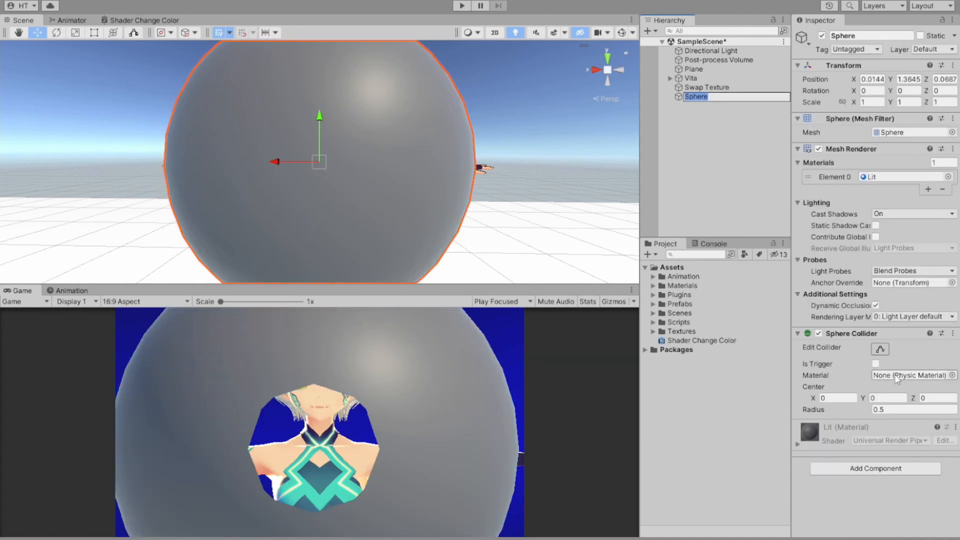
- Create a new material named Material Color in the Assets folder
key(Return)
scroll(444, 150, down, 3)
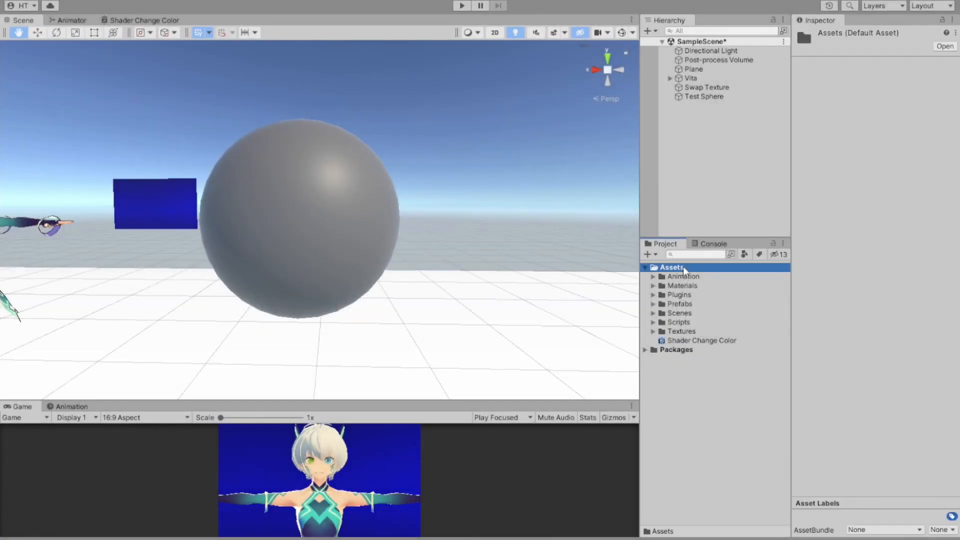
right_click(688, 268)
mouse_move(695, 218)
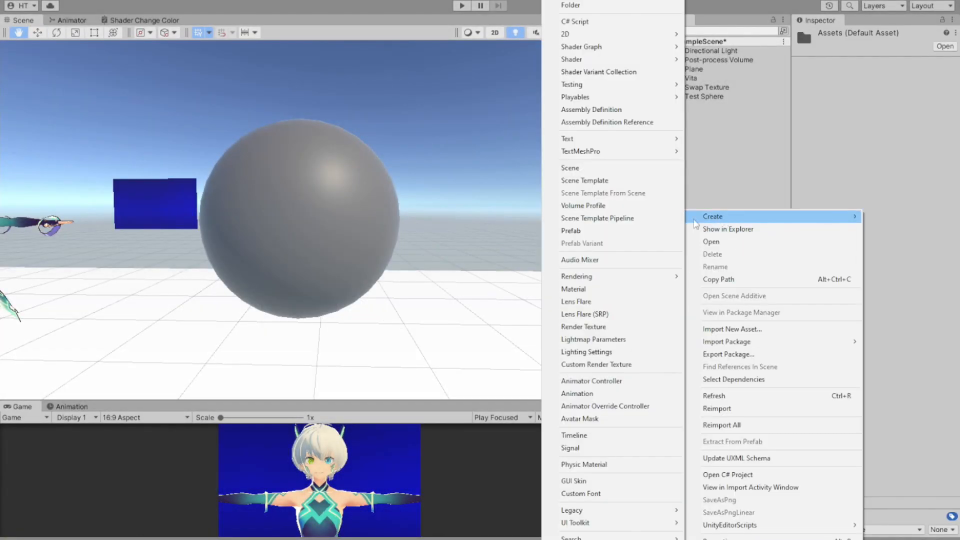
click(573, 289)
text(Material Color)
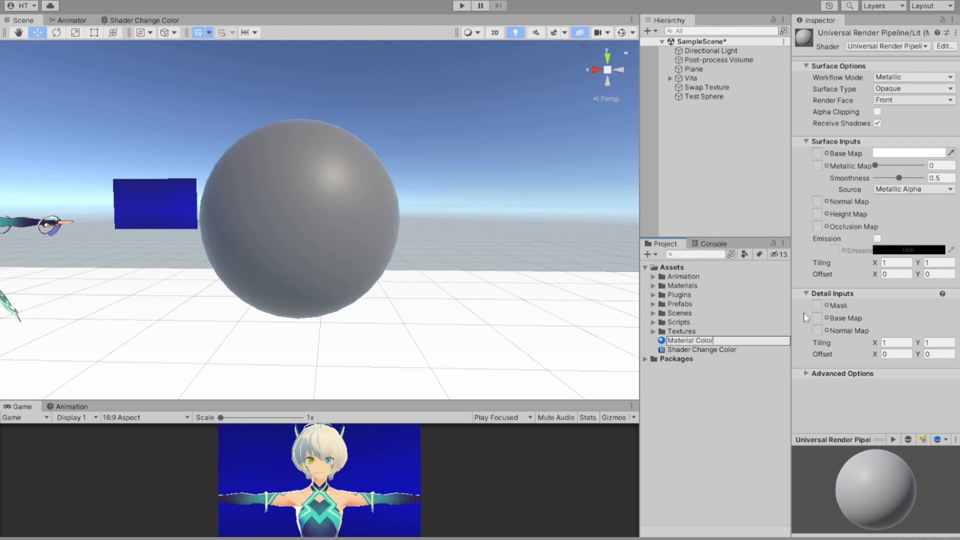
key(Return)
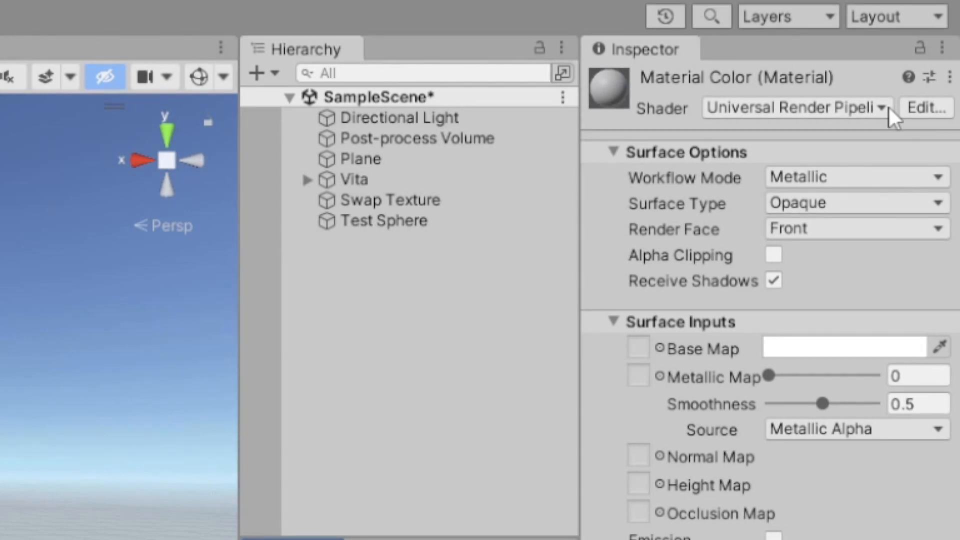
- Assign the Shader Change Color shader graph to Material Color and apply the material to Test Sphere
click(889, 107)
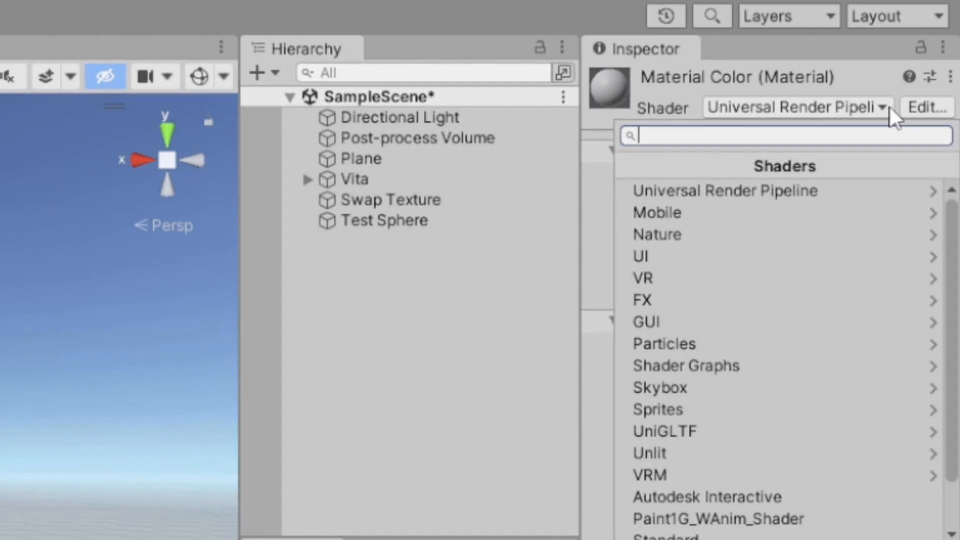
click(837, 369)
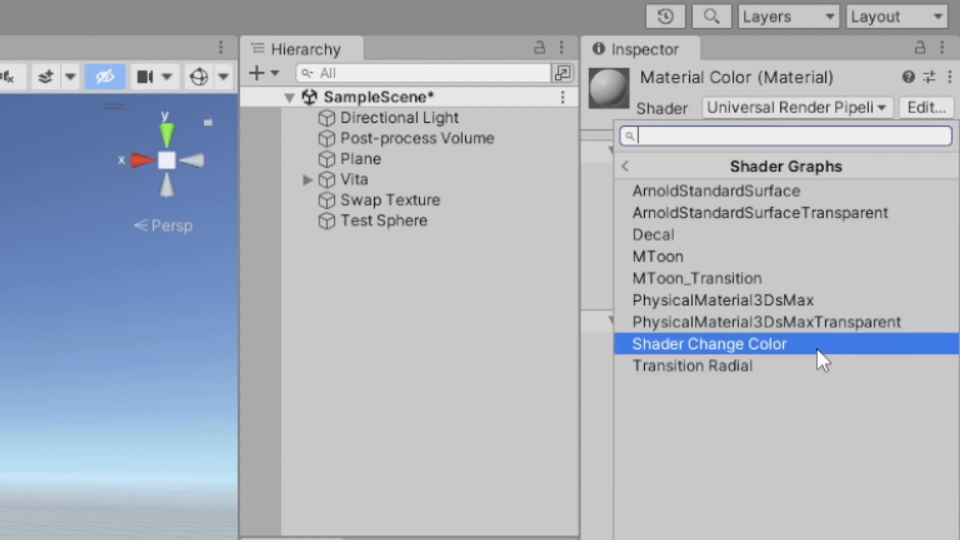
click(809, 342)
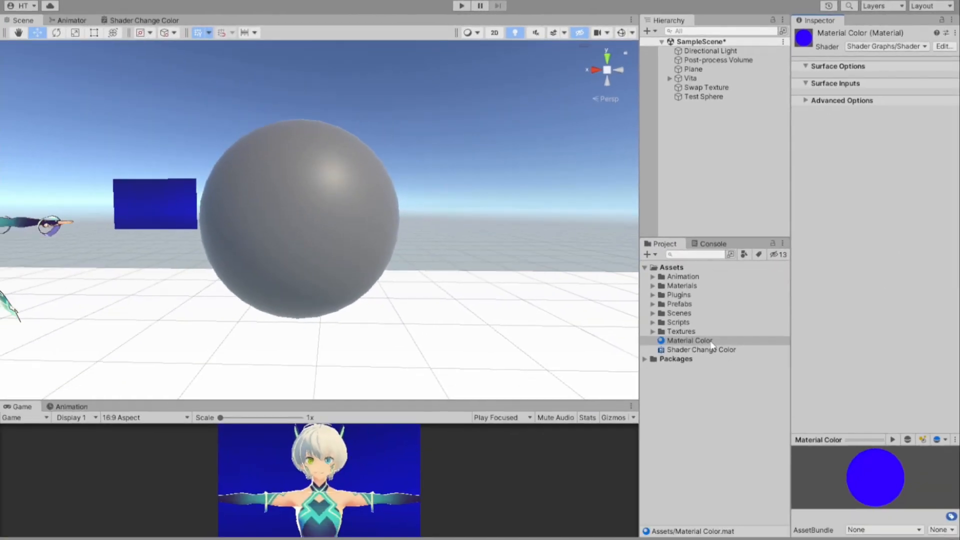
drag(650, 390, 237, 265)
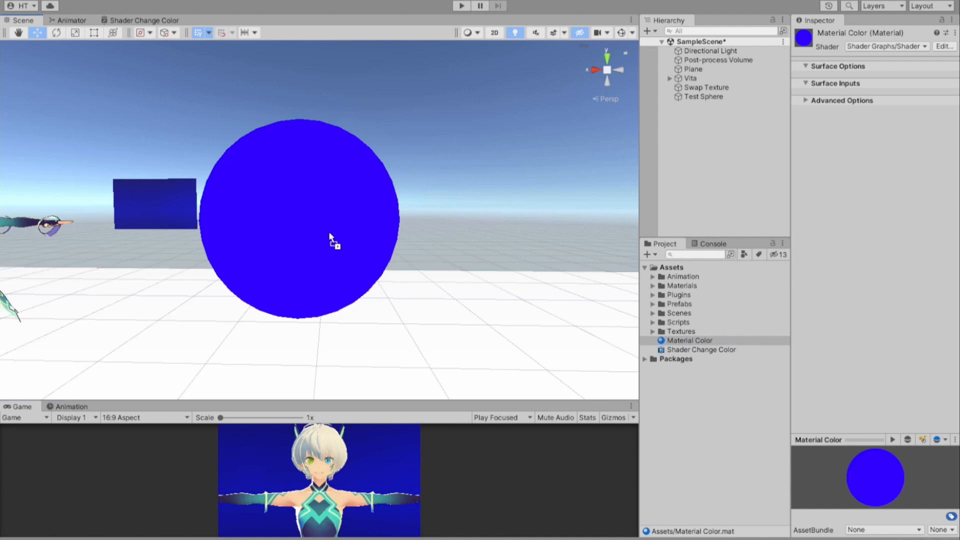
drag(330, 233, 336, 230)
middle_drag(367, 244, 424, 250)
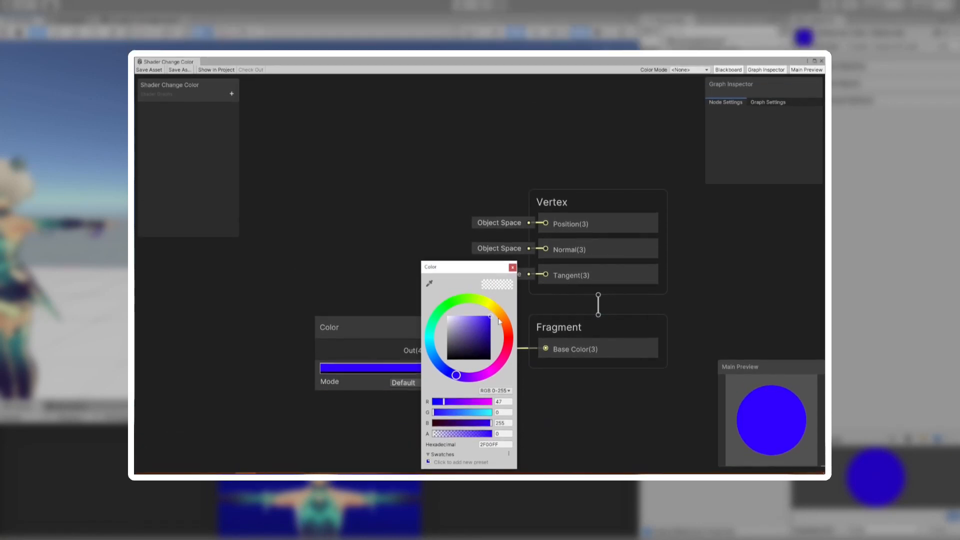
- Change the Color node's color to red and finally to bright green
drag(499, 322, 500, 332)
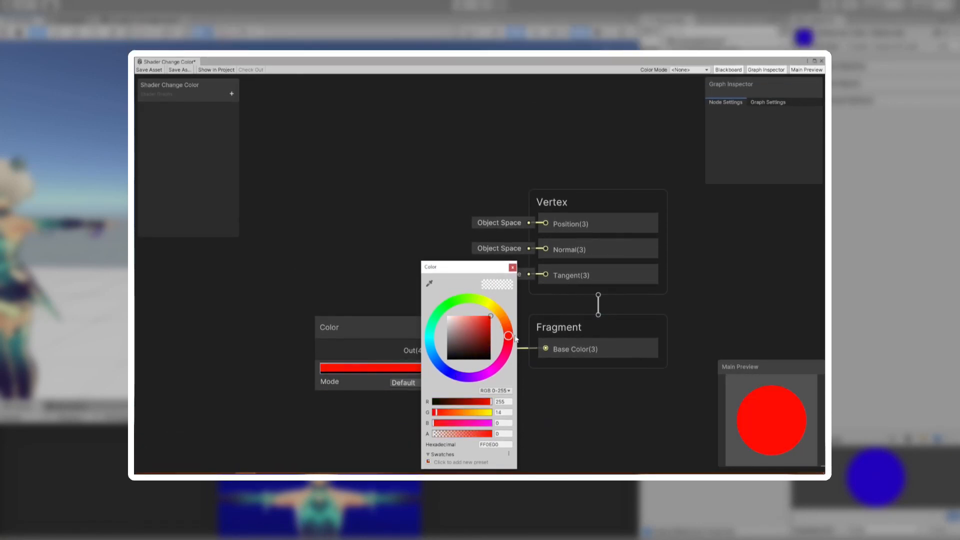
drag(439, 337, 450, 312)
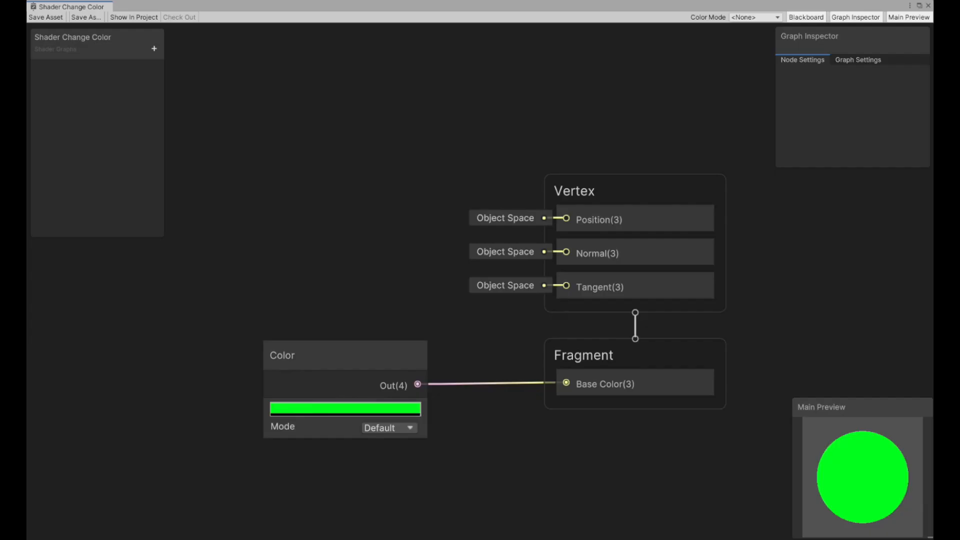
- Convert the Color node into an exposed property in the Blackboard and save the shader graph asset
click(422, 386)
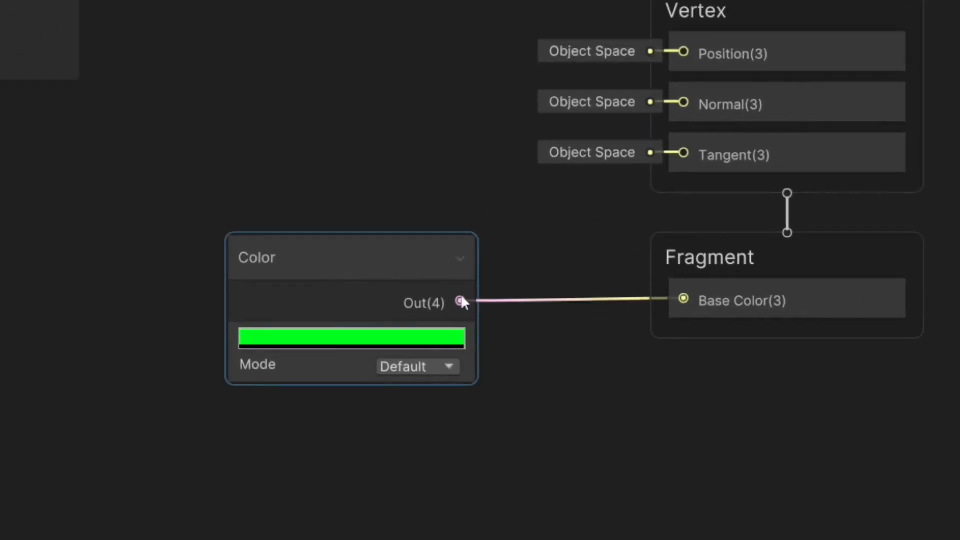
right_click(370, 350)
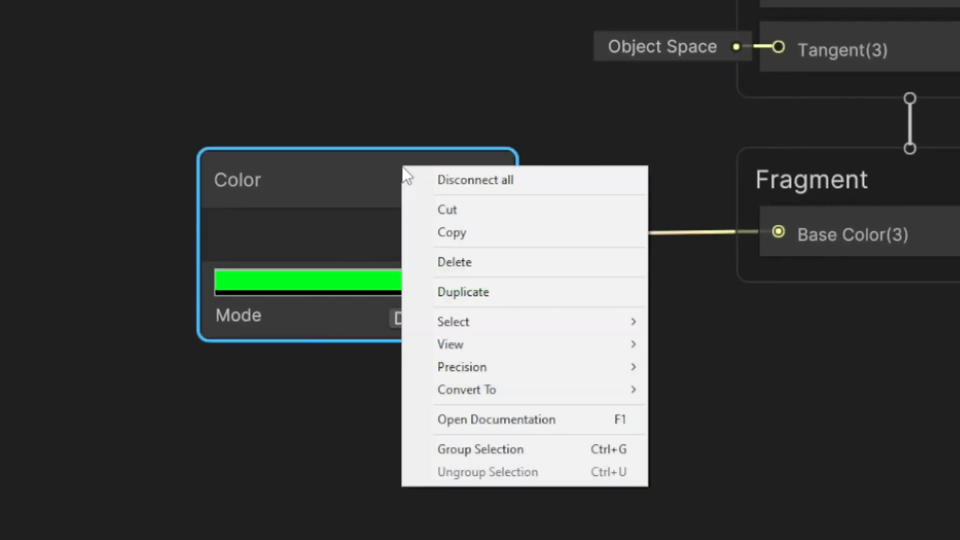
mouse_move(594, 395)
click(739, 442)
drag(298, 177, 520, 241)
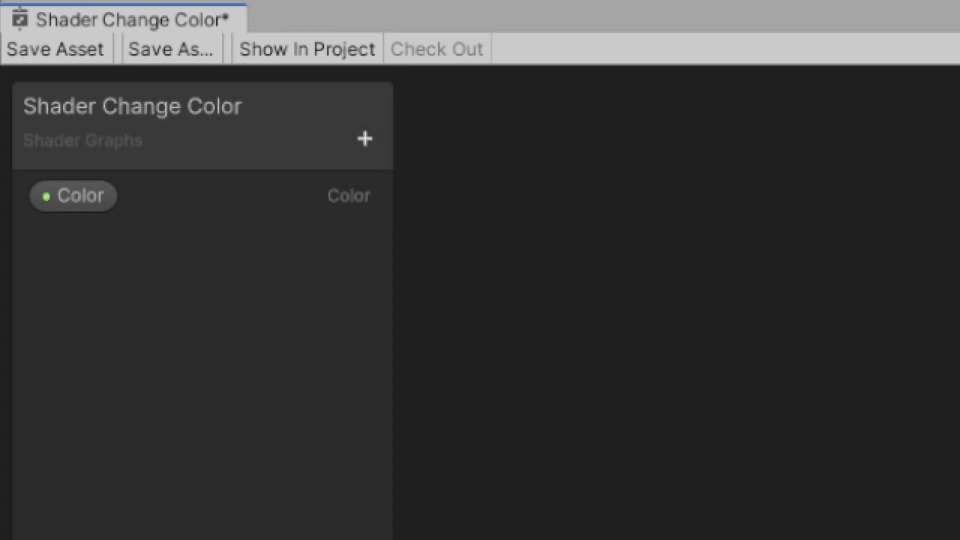
click(86, 64)
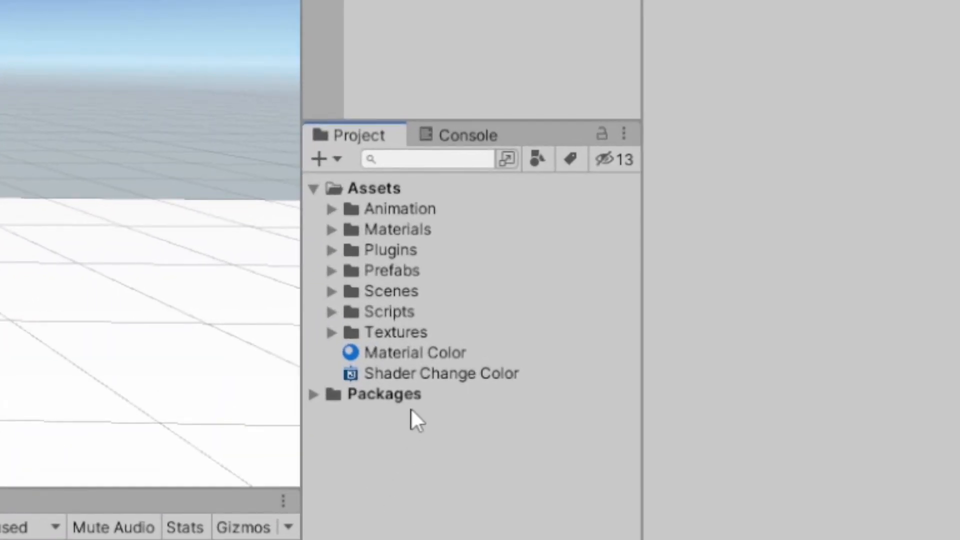
- Set the Color property of Material Color to red, hexadecimal FF001A
click(471, 354)
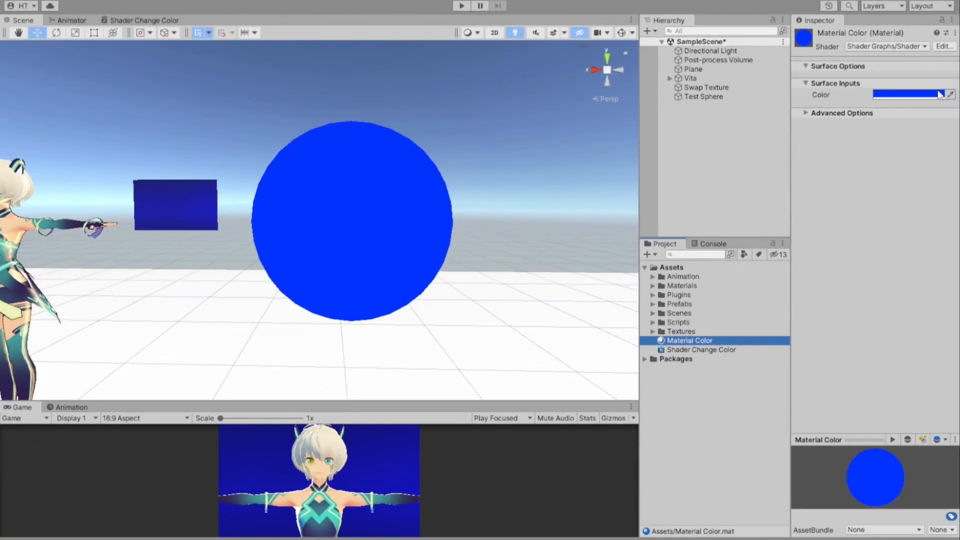
click(940, 95)
drag(917, 133, 947, 161)
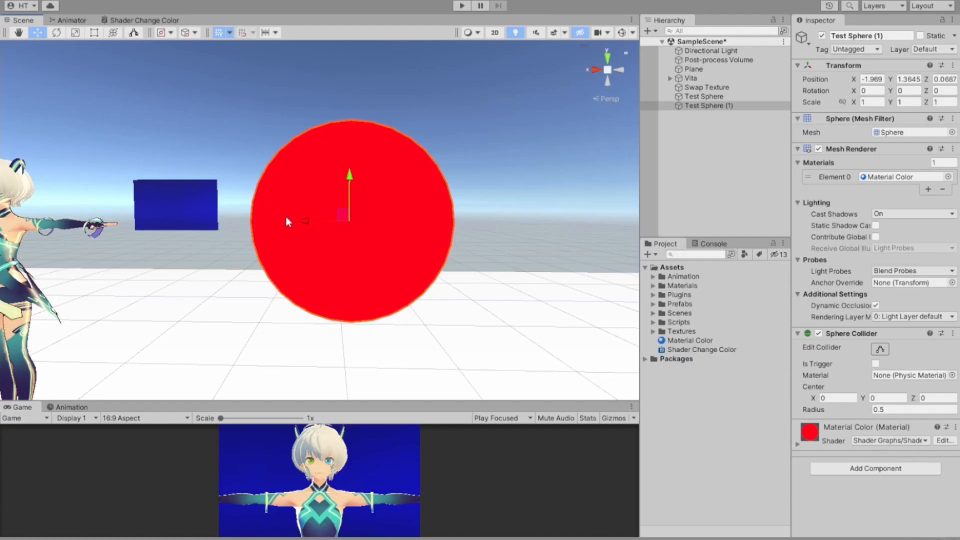
- Move the duplicate sphere, Test Sphere (1), along the X axis so it stands beside the original sphere
drag(287, 217, 498, 229)
middle_drag(499, 230, 414, 260)
drag(362, 233, 401, 233)
middle_drag(416, 262, 432, 259)
- Change the Color property of Material Color to pure green, hexadecimal 00FF00
click(690, 341)
click(909, 95)
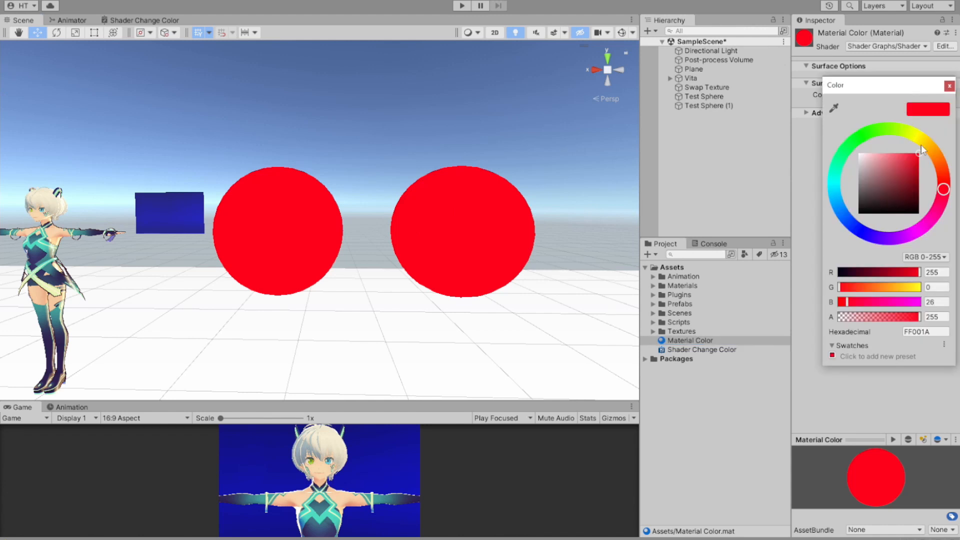
drag(950, 190, 863, 152)
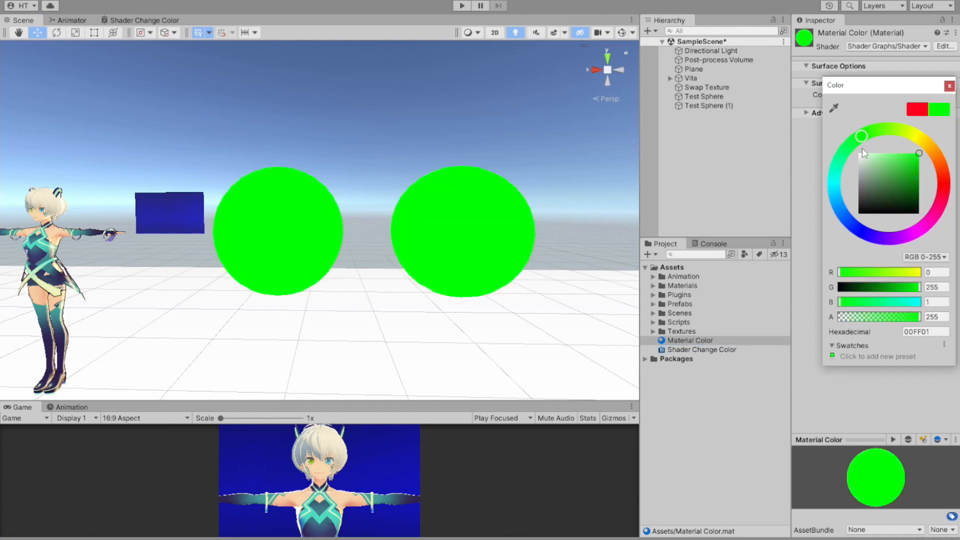
click(797, 305)
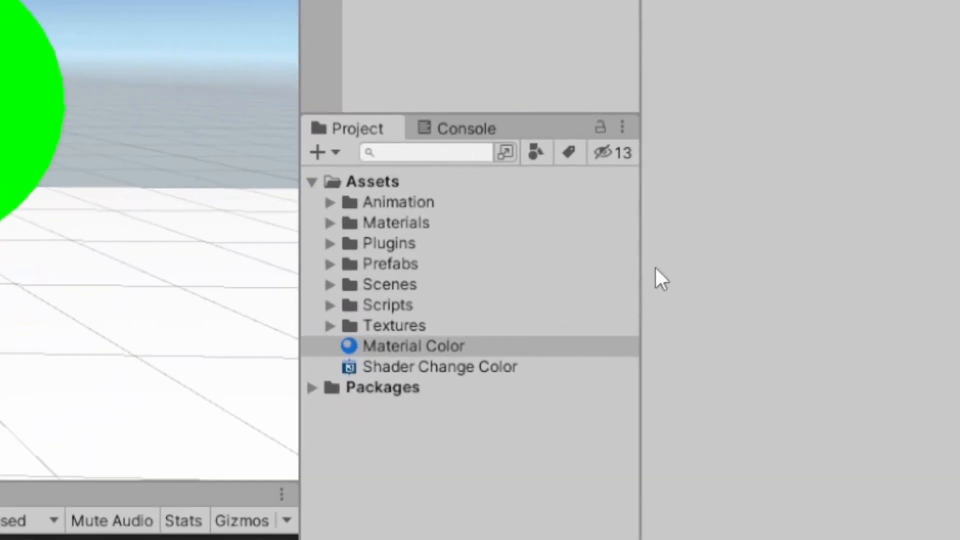
- Duplicate Material Color in the Assets folder and name the copy Material Color 2
click(719, 340)
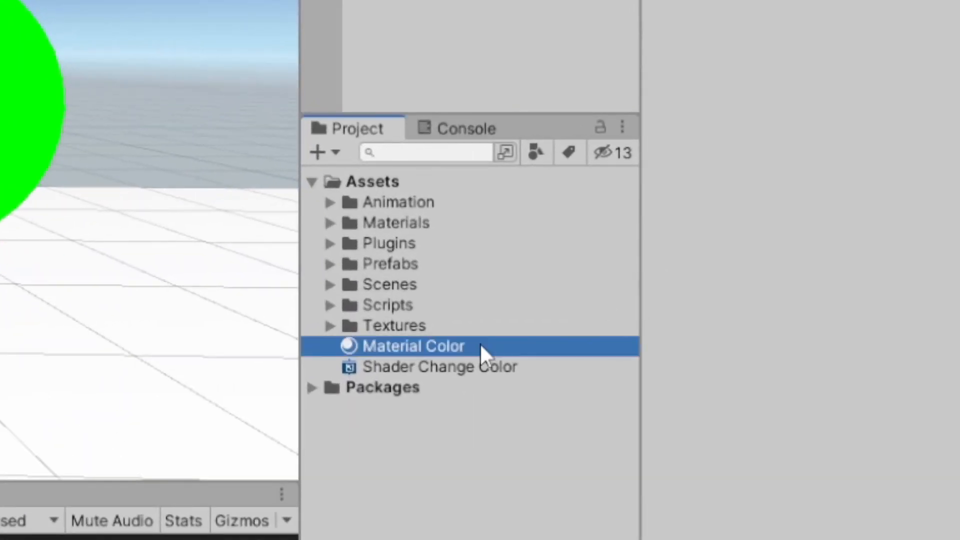
key(ctrl+d)
key(F2)
key(End)
key(BackSpace)
text(2)
key(Return)
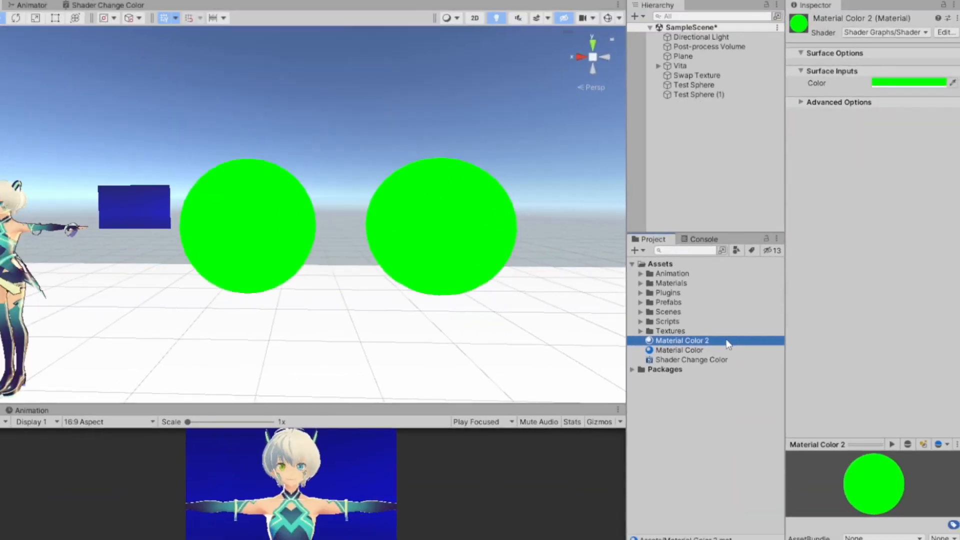
- Apply Material Color 2 to Test Sphere (1) and set the material's color to orange-red
drag(728, 344, 497, 221)
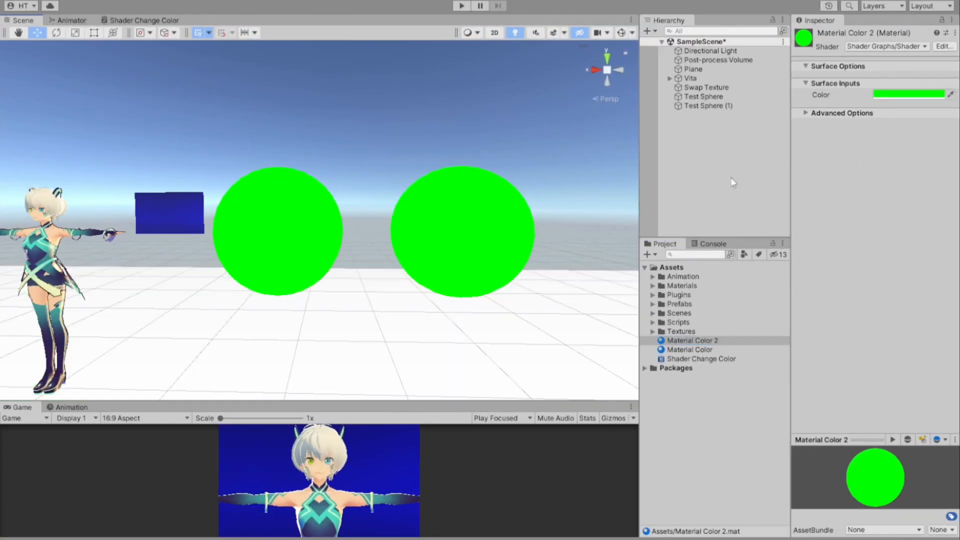
click(913, 95)
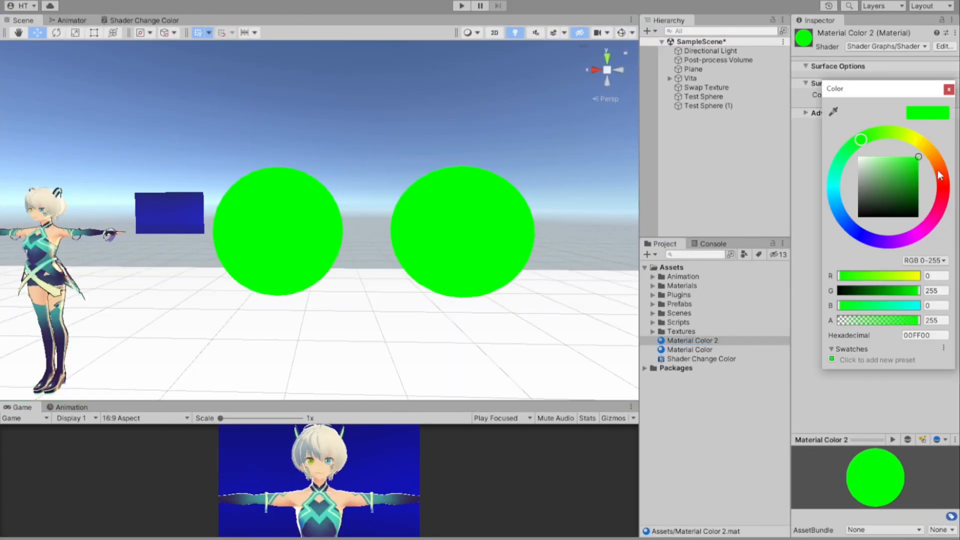
click(942, 198)
click(778, 359)
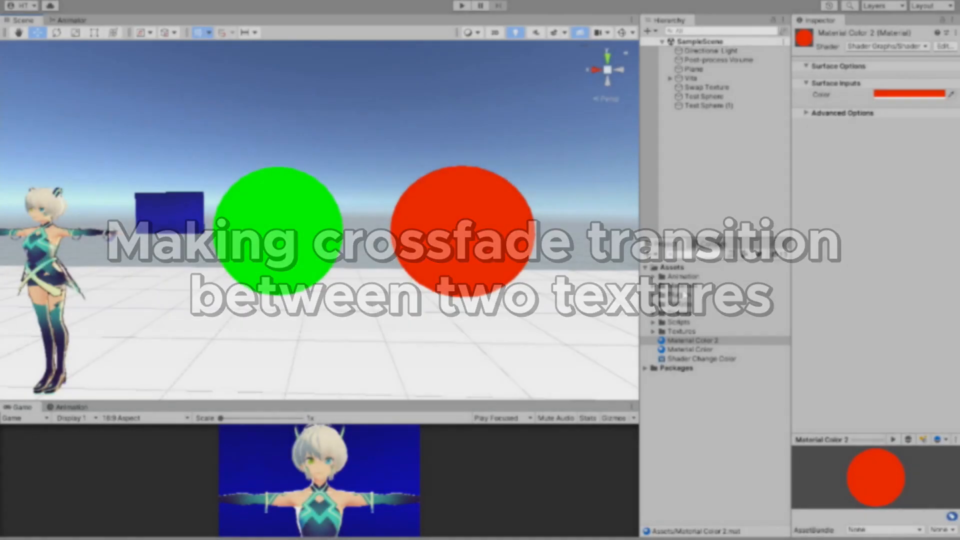
- Create a URP Unlit Shader Graph named Shader Transition Crossfade in the Assets folder
right_click(670, 209)
mouse_move(730, 216)
mouse_move(663, 96)
mouse_move(667, 48)
mouse_move(735, 47)
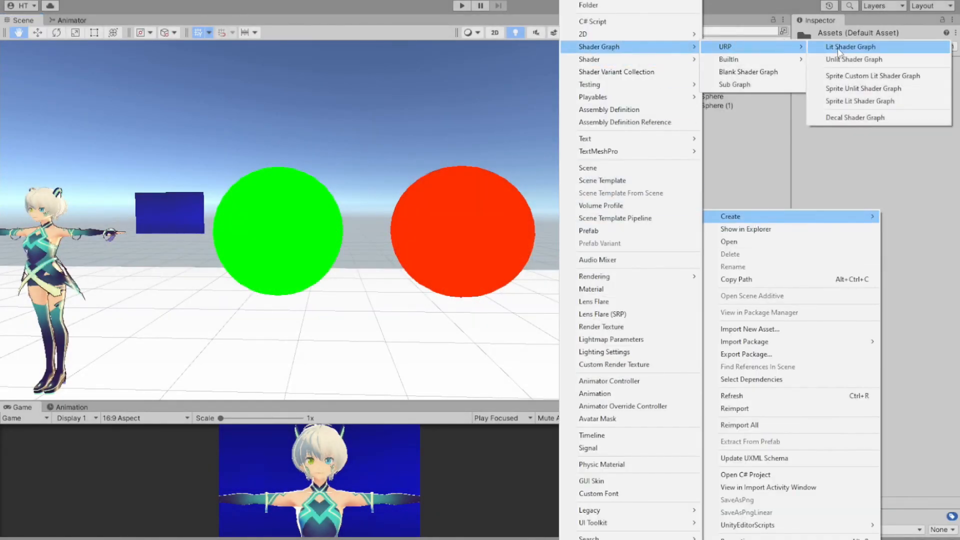
click(851, 59)
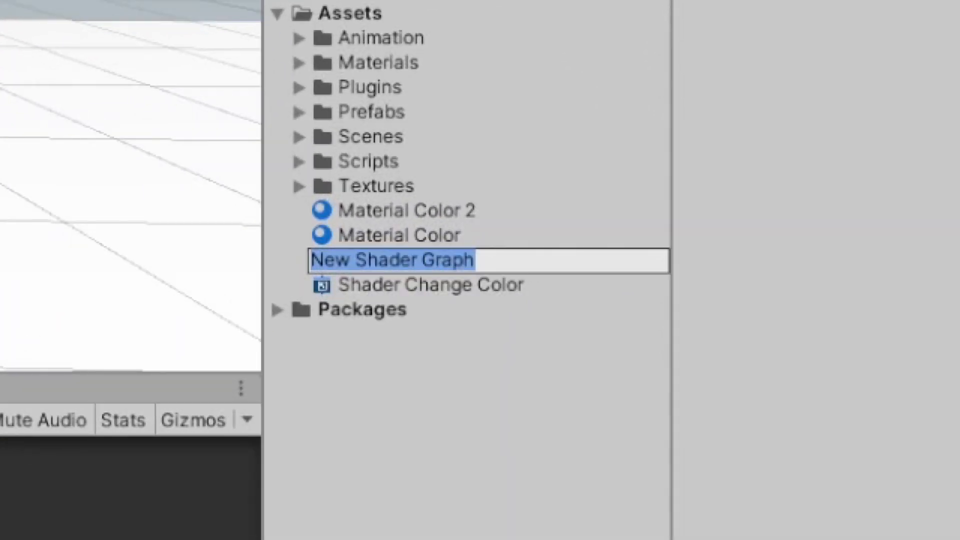
text(Shader Transition Crossfade)
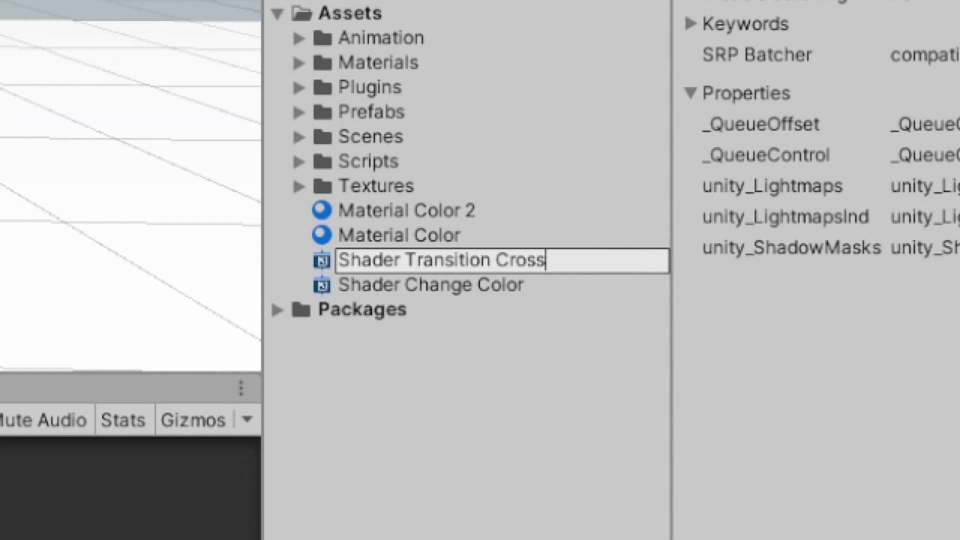
key(Return)
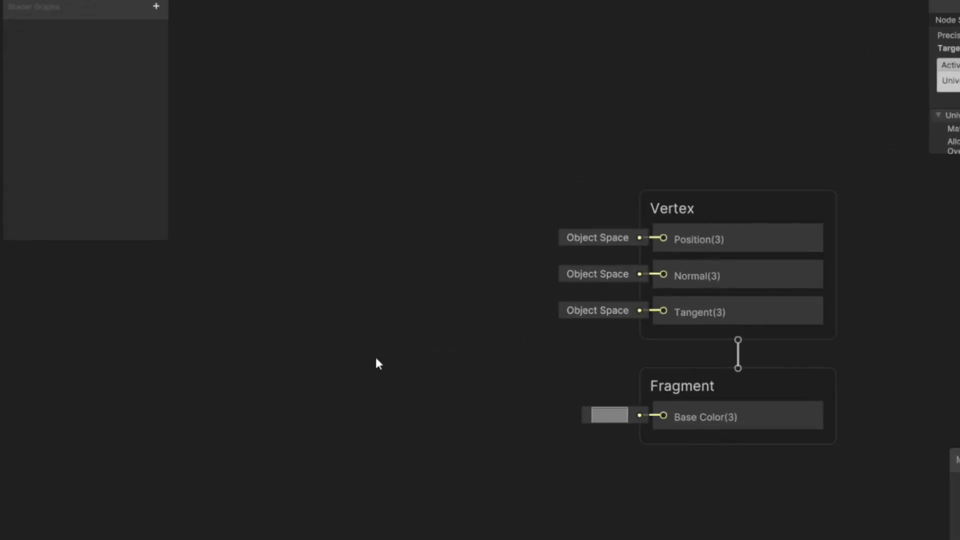
- Add a Texture 2D Asset node to the Shader Transition Crossfade graph and place a duplicate of it below
right_click(322, 167)
click(350, 172)
text(texture 2d)
key(Return)
right_click(355, 206)
right_click(345, 371)
click(388, 455)
drag(417, 401, 392, 392)
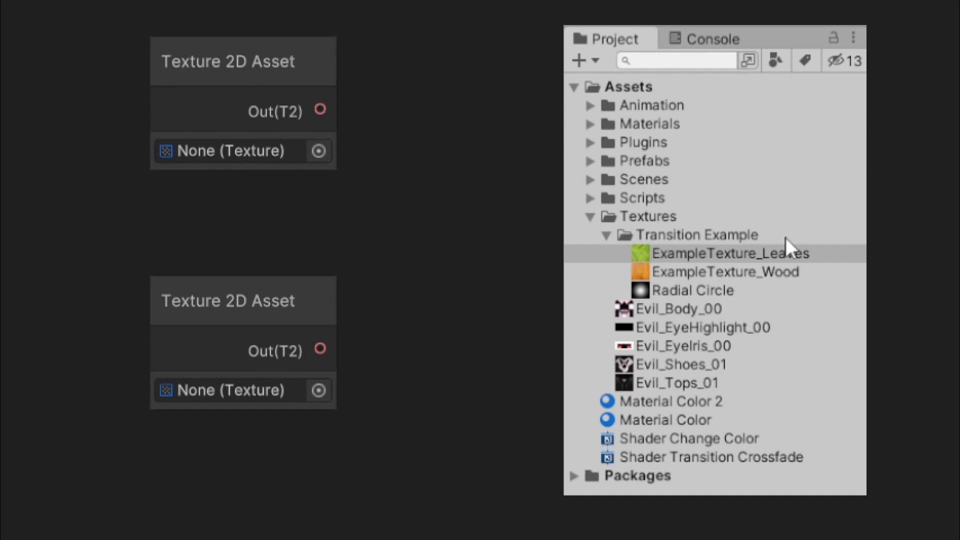
- Assign ExampleTexture_Leaves to the upper Texture 2D Asset node and ExampleTexture_Wood to the lower one, then space both nodes away from the Fragment block
drag(770, 254, 257, 152)
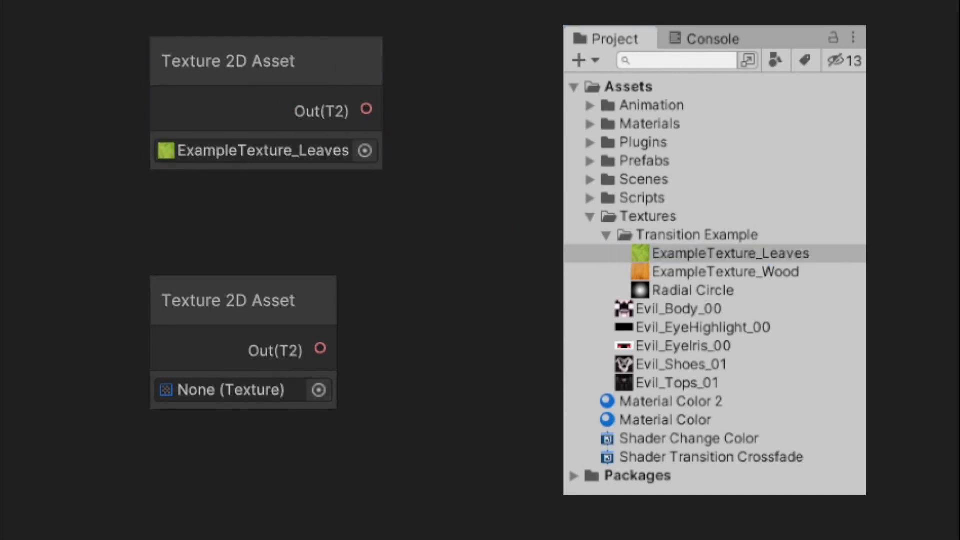
drag(754, 270, 253, 388)
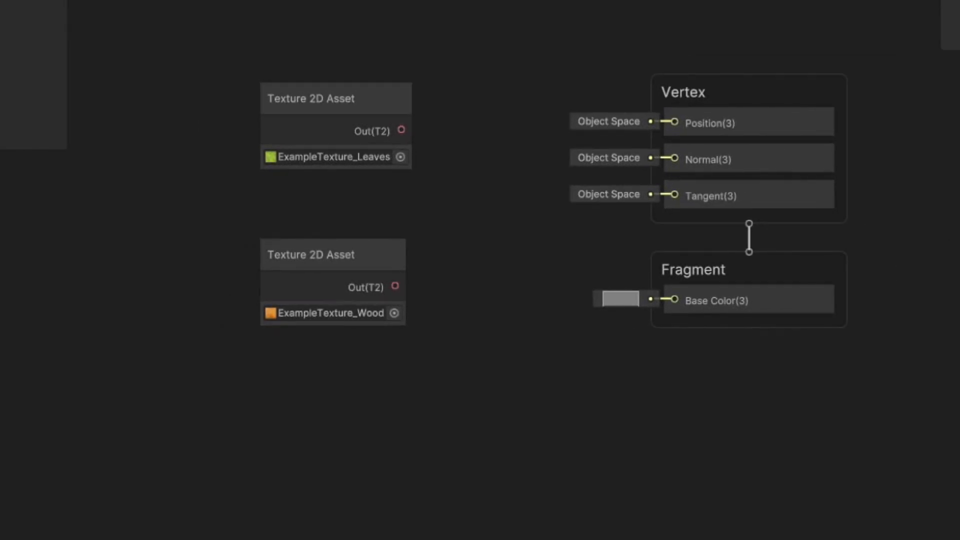
drag(286, 120, 286, 120)
drag(334, 100, 144, 152)
click(194, 280)
drag(140, 319, 139, 432)
- Add a Sample Texture 2D LOD node between the texture asset nodes and the Vertex and Fragment blocks
key(space)
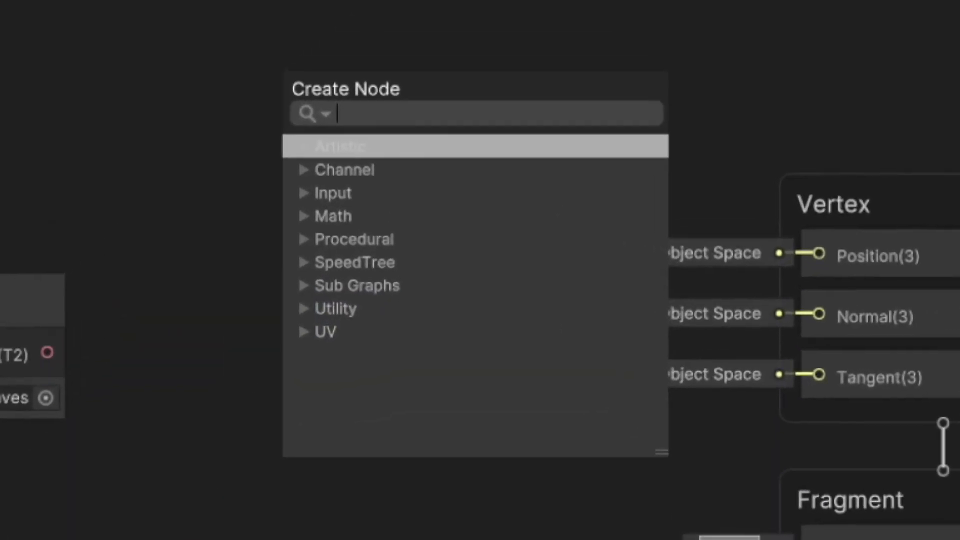
text(sample)
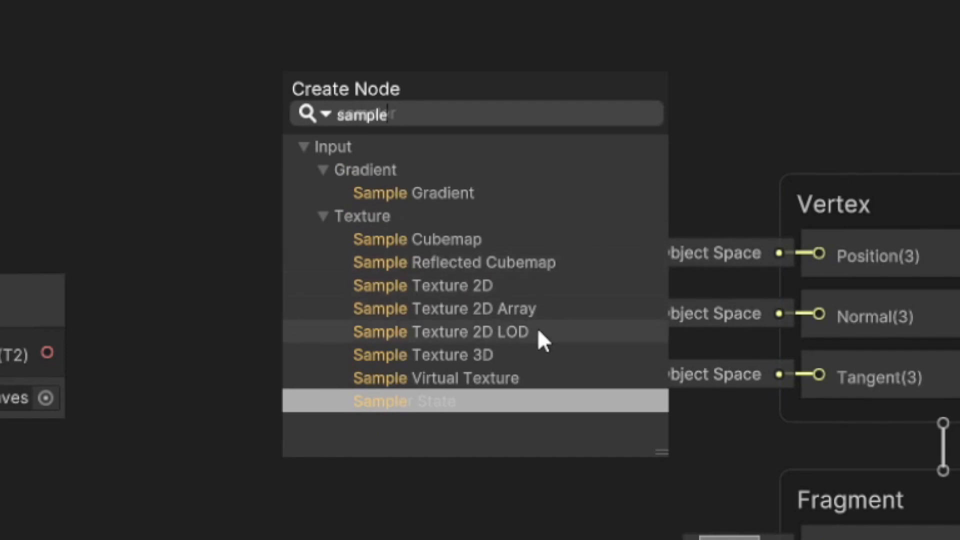
click(539, 332)
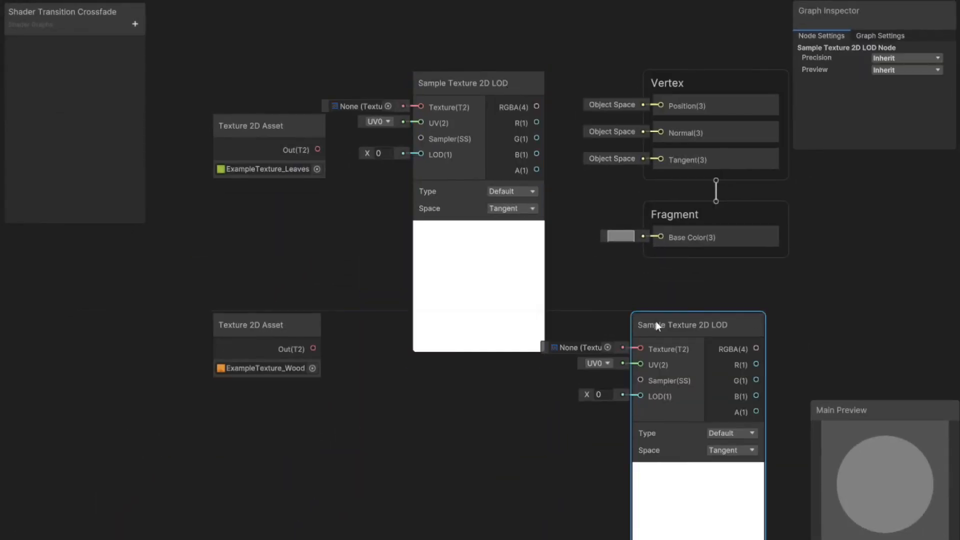
- Place the duplicate Sample Texture 2D LOD node beside the wood asset and connect each Texture 2D Asset output to its own sampler's Texture input
drag(655, 323, 438, 397)
scroll(568, 384, down, 1)
middle_drag(567, 383, 516, 283)
scroll(517, 284, down, 1)
drag(287, 245, 404, 314)
drag(329, 106, 409, 70)
drag(286, 92, 289, 65)
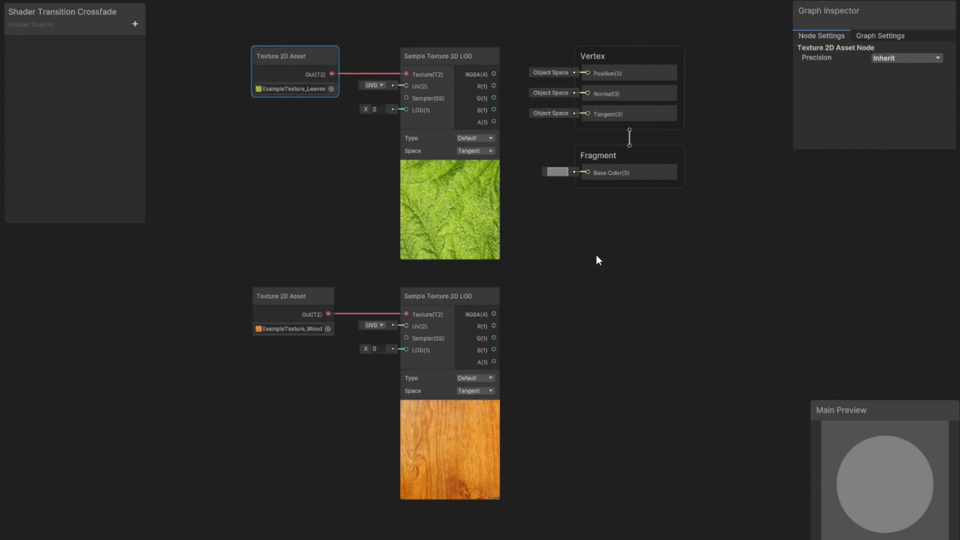
- Add a Lerp node before the Vertex and Fragment blocks and connect the leaves sampler's RGBA to A and the wood sampler's RGBA to B
click(596, 254)
key(a)
drag(550, 12, 766, 224)
key(a)
right_click(490, 247)
click(529, 260)
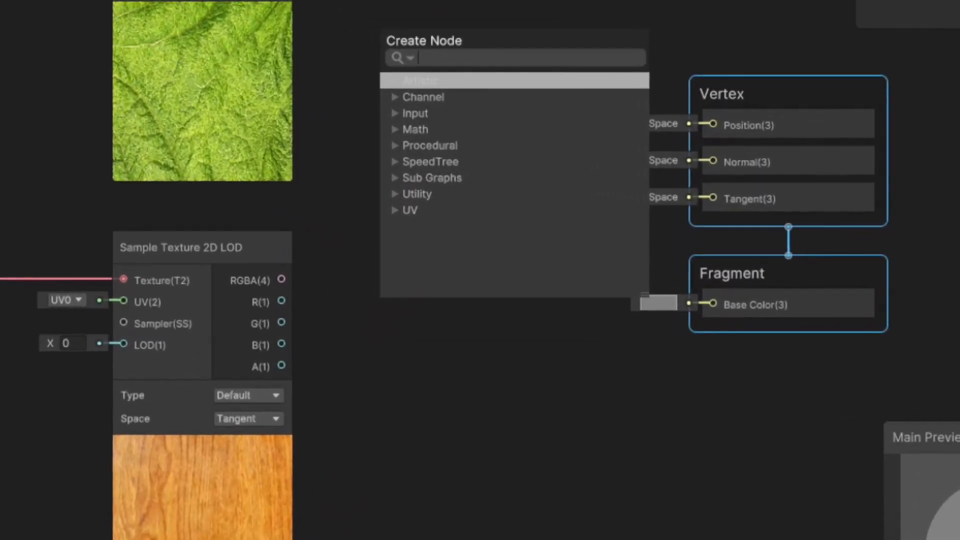
text(lerp)
key(Return)
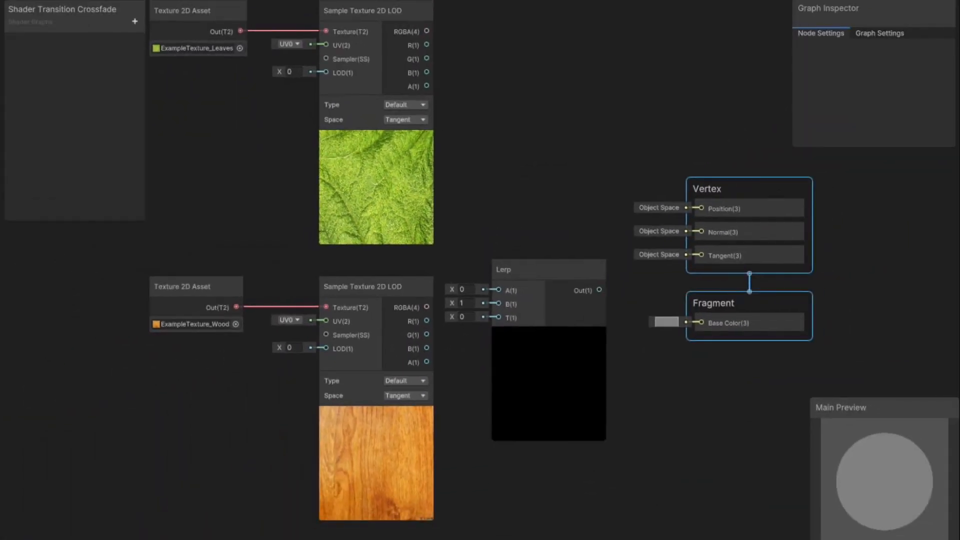
drag(546, 274, 547, 230)
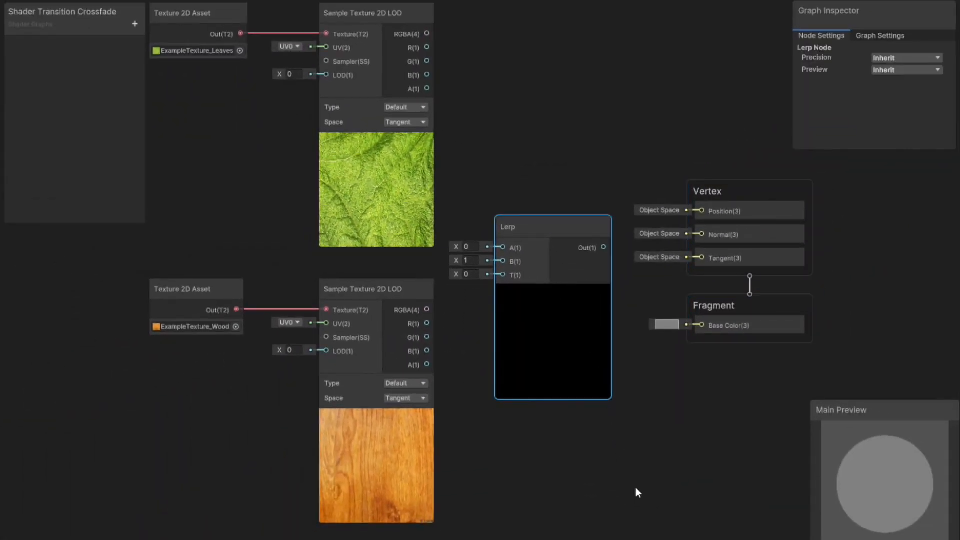
drag(428, 33, 496, 260)
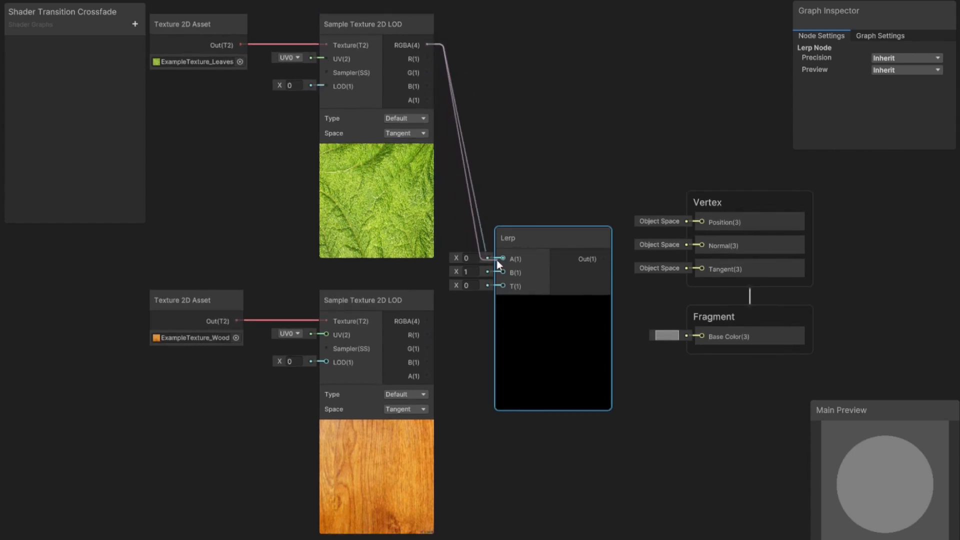
drag(428, 321, 494, 269)
- Add a Slider node below the Lerp inputs and connect its output to the Lerp node's T input
right_click(550, 479)
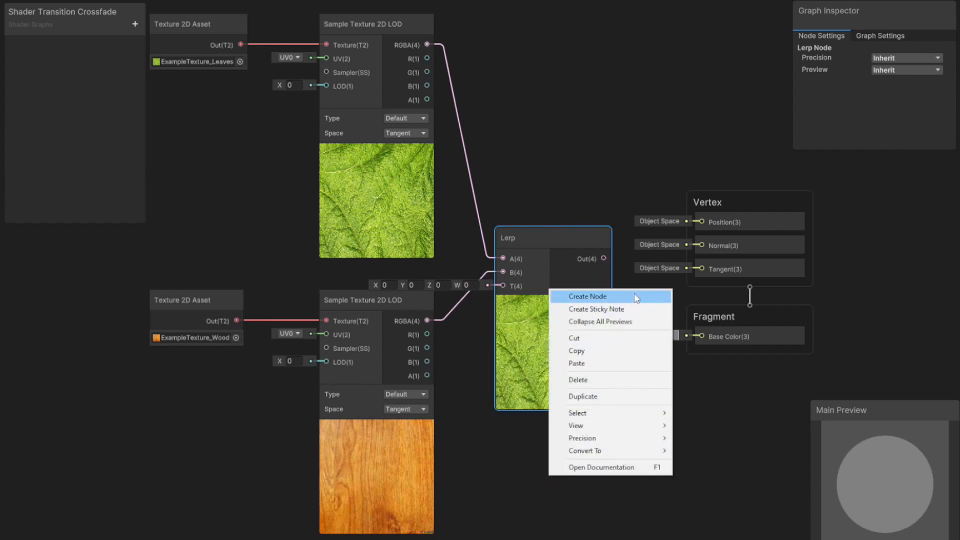
click(587, 296)
text(slider)
key(Return)
drag(597, 498, 533, 459)
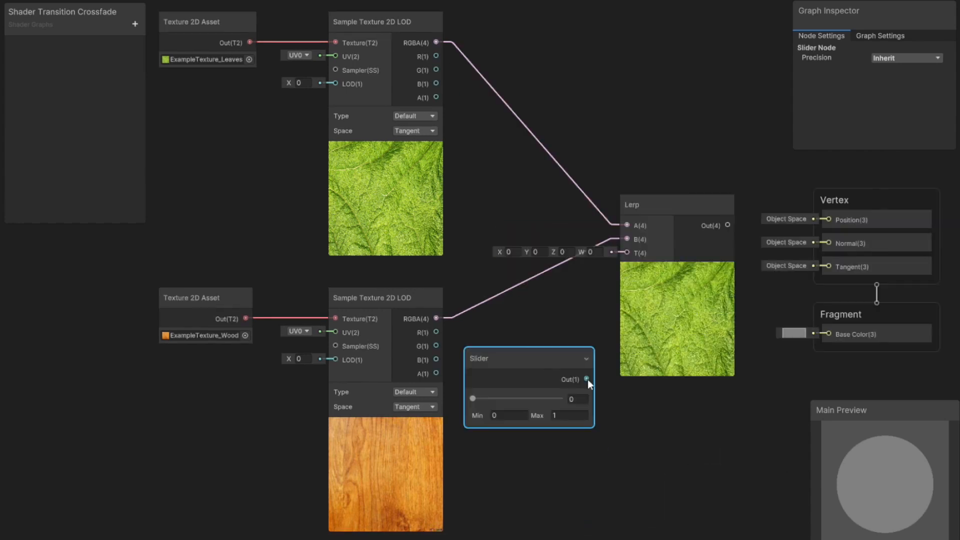
drag(587, 379, 624, 250)
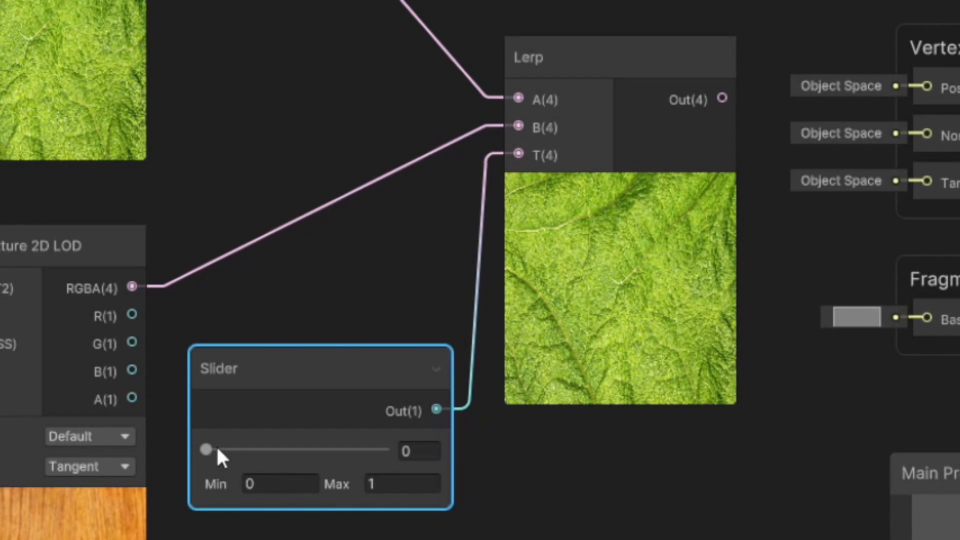
- Test the blend with the Slider at 0.5, 1 and 0.052, and connect the Lerp output to the Fragment's Base Color
drag(207, 449, 296, 502)
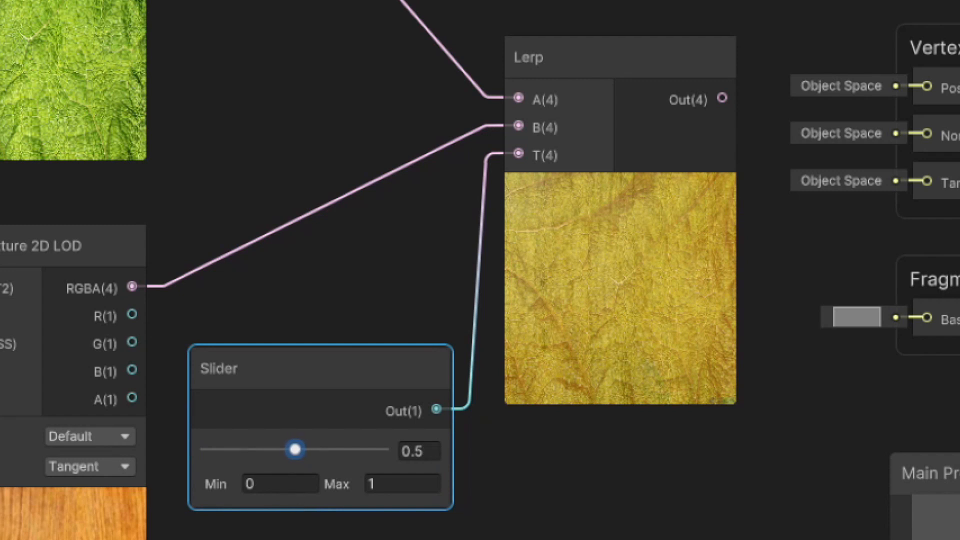
drag(294, 450, 455, 450)
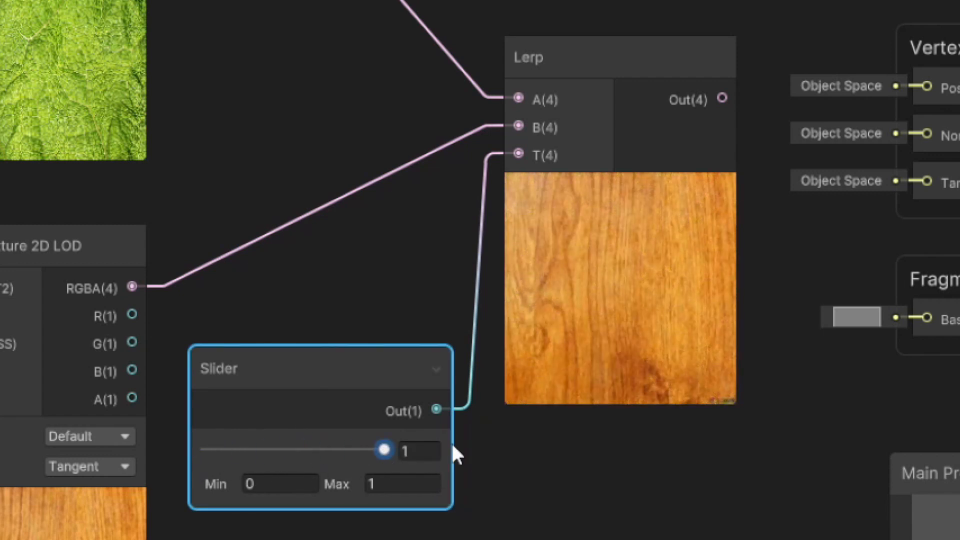
drag(384, 449, 185, 445)
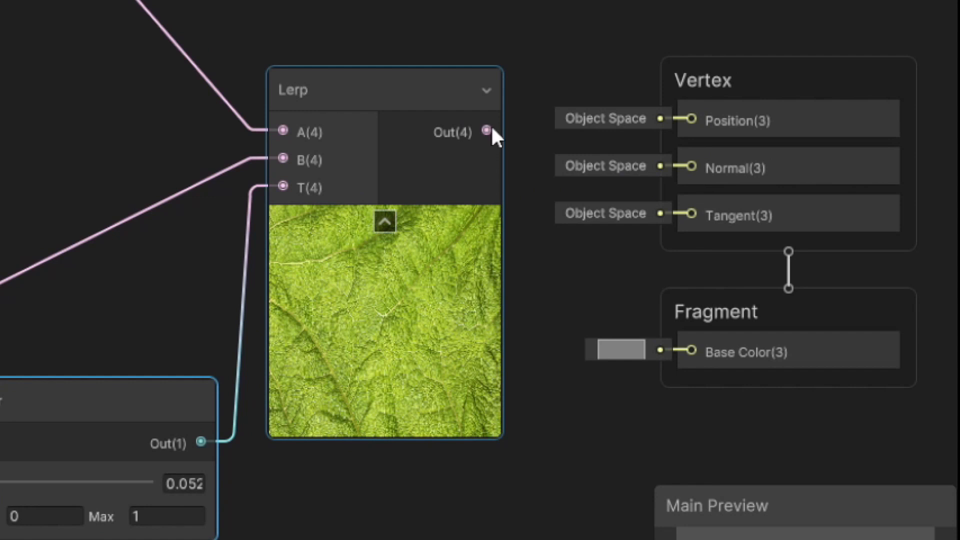
drag(491, 128, 692, 350)
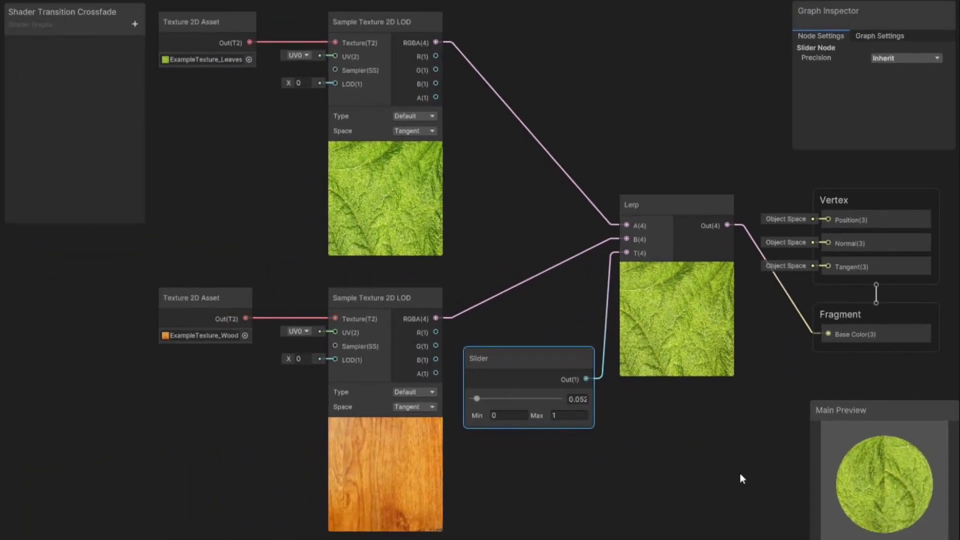
- Convert the leaves and wood Texture 2D Asset nodes to properties
right_click(216, 26)
mouse_move(259, 150)
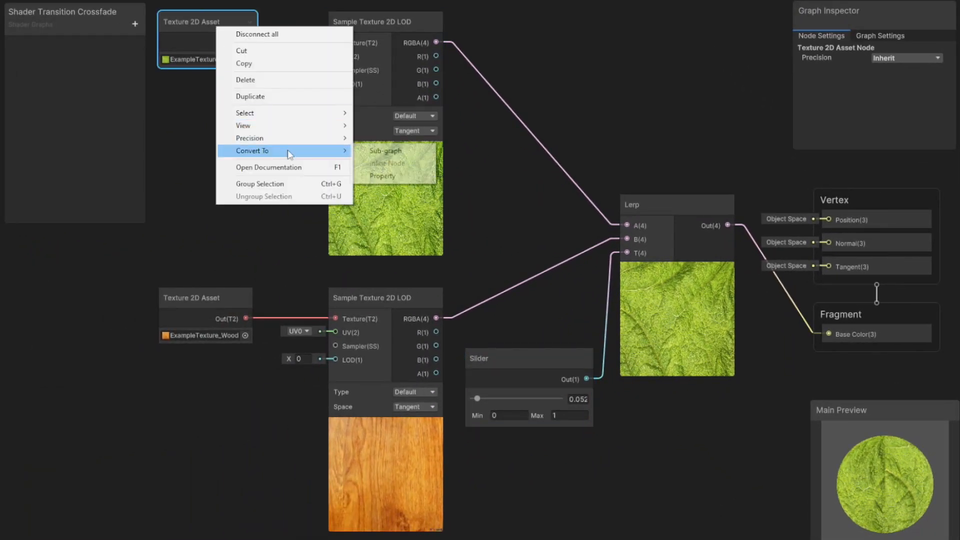
click(400, 176)
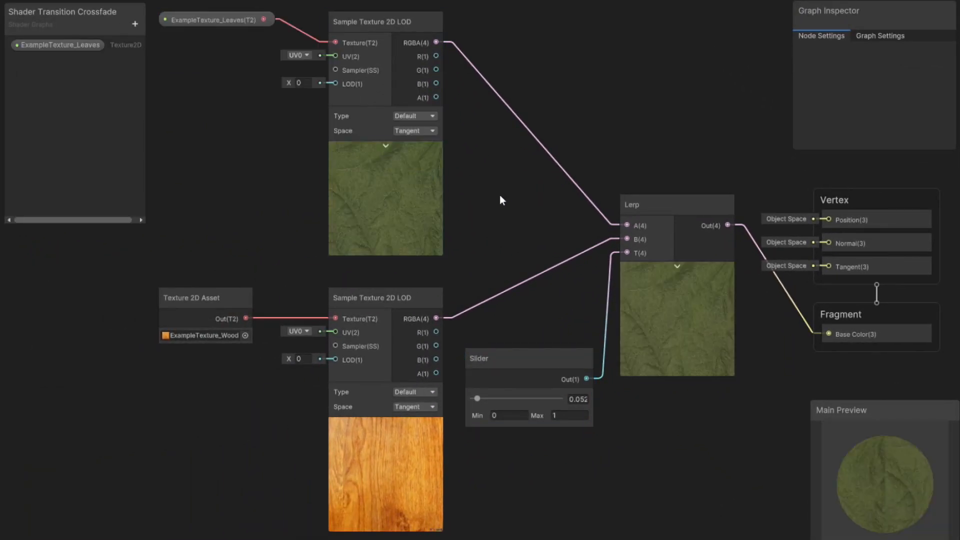
right_click(232, 305)
mouse_move(340, 426)
click(419, 452)
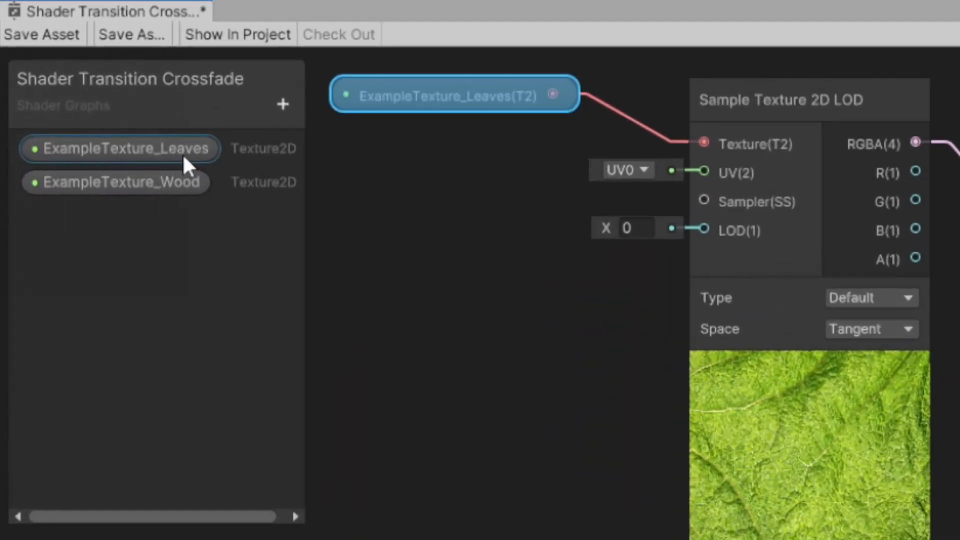
- Rename the ExampleTexture_Leaves property to Texture 1 and the ExampleTexture_Wood property to Texture 2
right_click(106, 65)
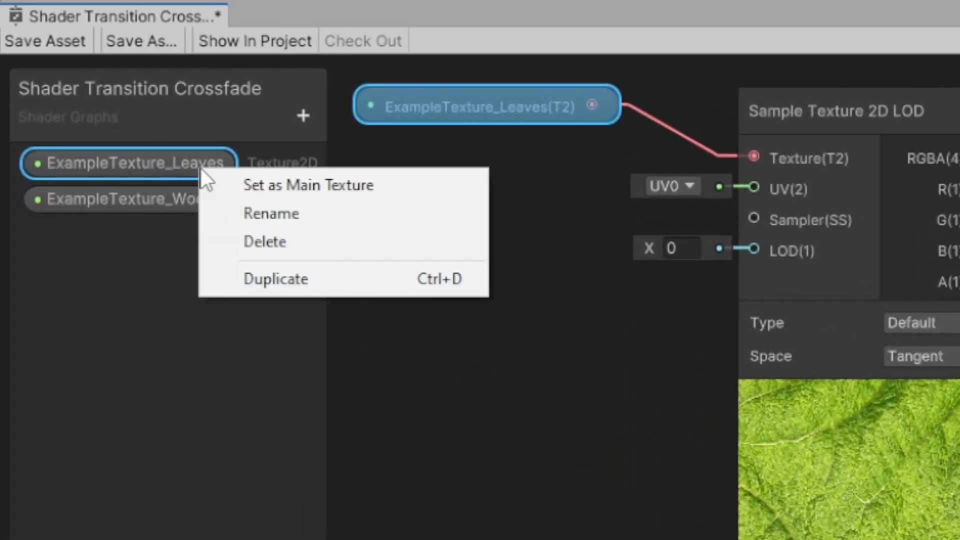
click(288, 215)
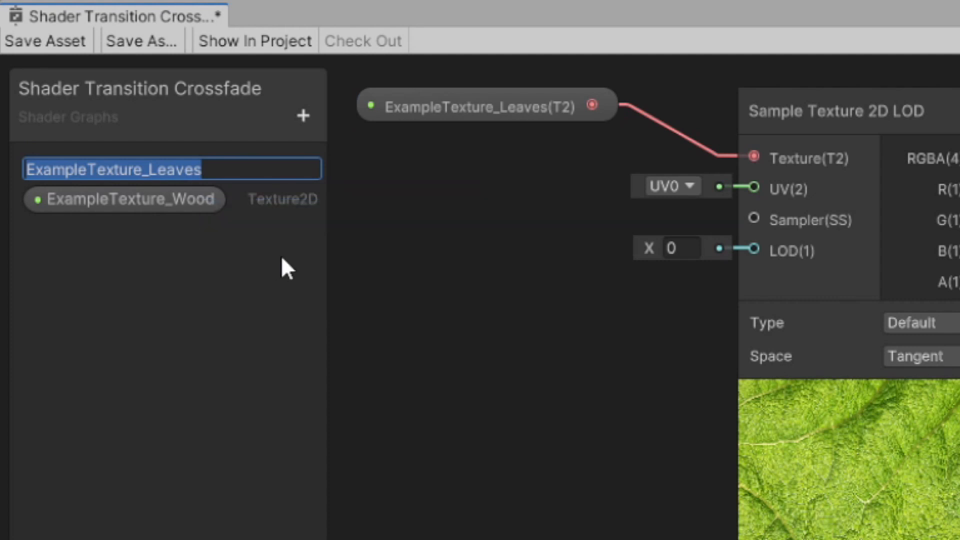
text(Texture 1)
key(Return)
right_click(170, 197)
click(345, 240)
text(Texture 2)
key(Return)
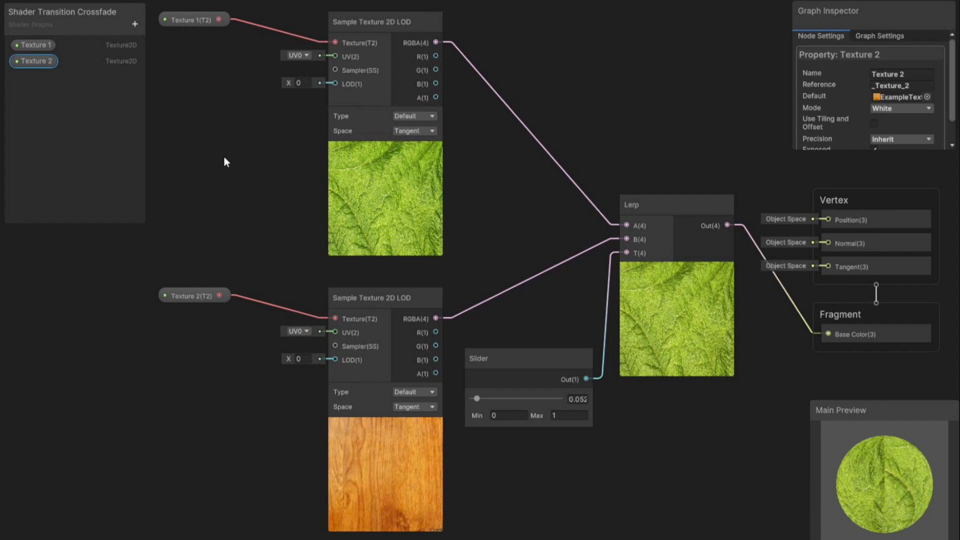
- Convert the Slider node to a property named Transition and save the shader graph
right_click(546, 356)
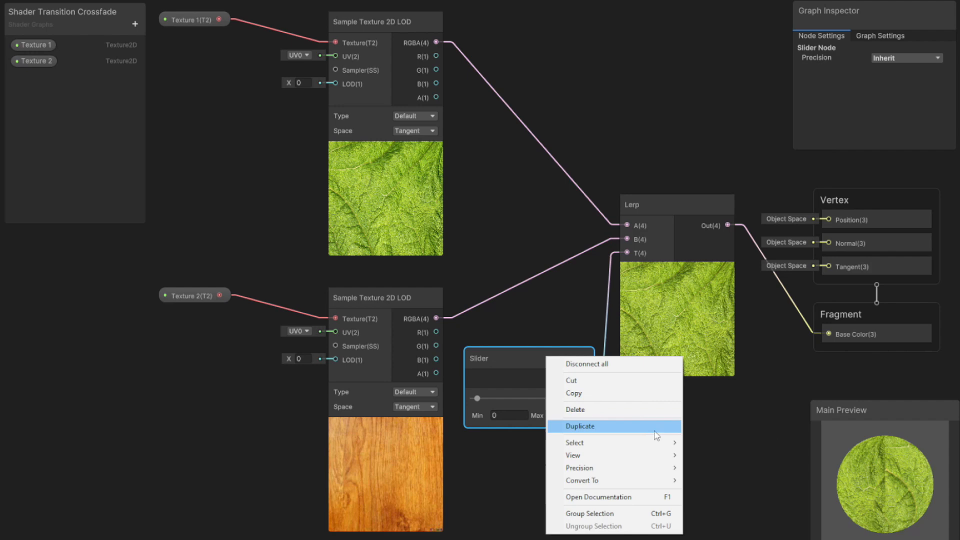
mouse_move(654, 480)
click(709, 505)
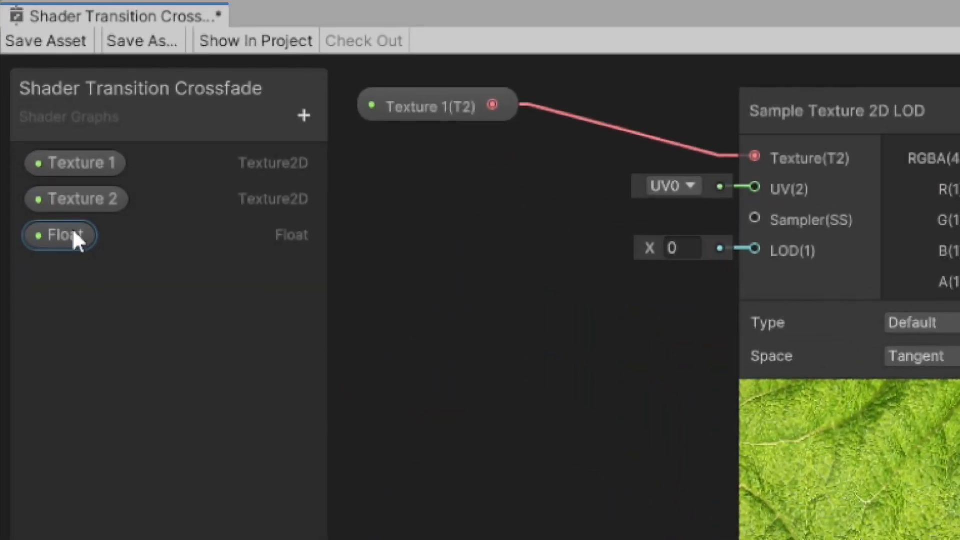
double_click(33, 80)
text(Trans)
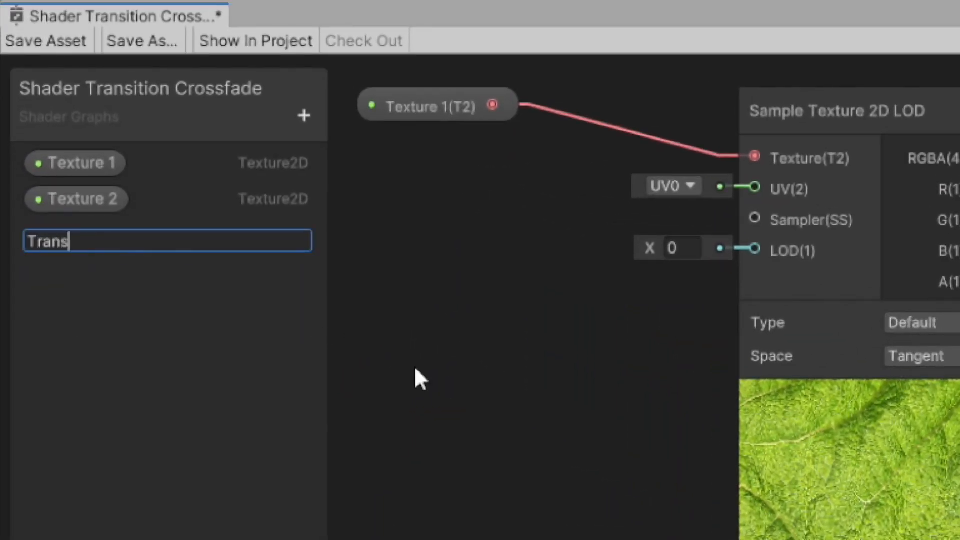
text(ition)
key(Return)
click(50, 43)
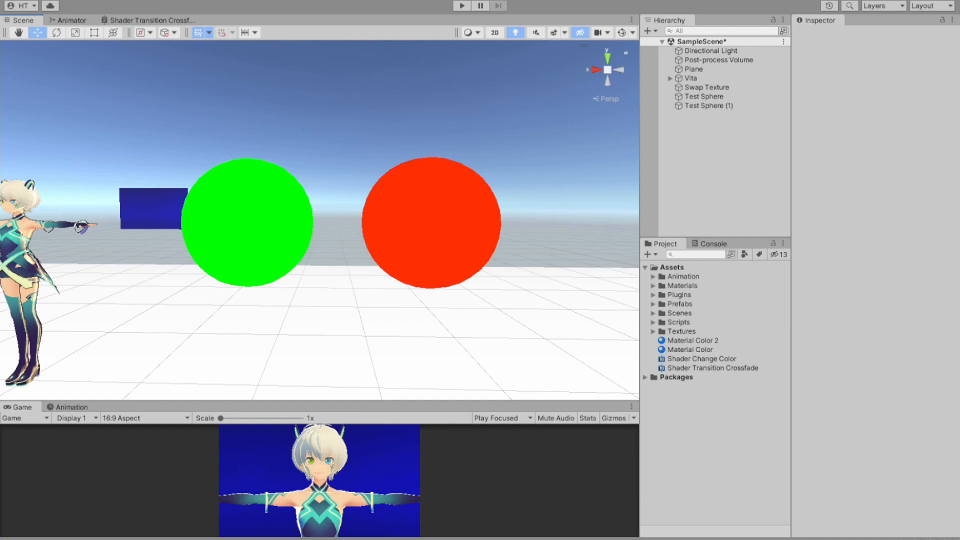
- Duplicate the red test sphere, move the copy beside it, and rename the copy Test Sphere Transition
click(488, 232)
key(ctrl+d)
drag(383, 222, 604, 226)
middle_drag(604, 230, 301, 229)
key(F2)
text(Test Sphere Transition)
key(Return)
- Create a material named Material Transition in the Assets folder and assign it the Shader Transition Crossfade shader
right_click(676, 268)
mouse_move(724, 216)
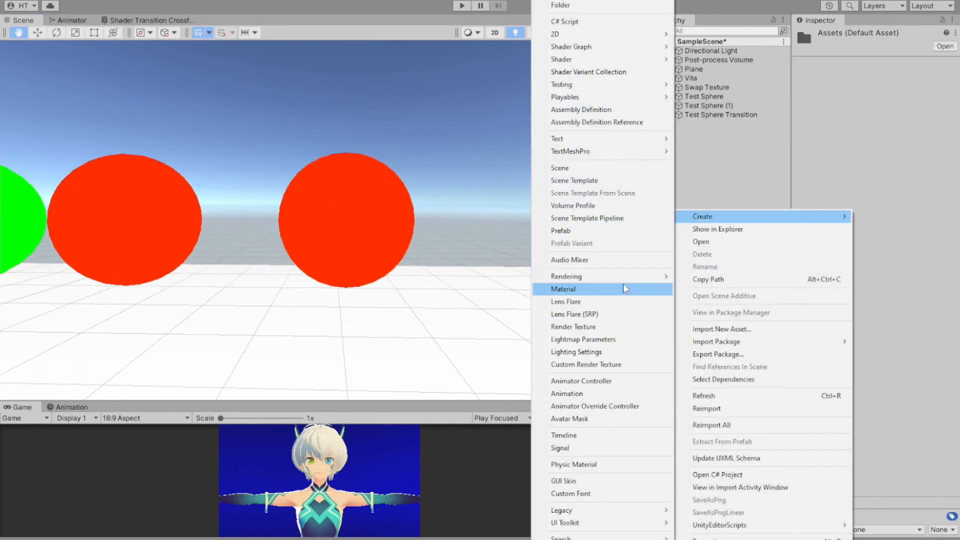
click(624, 288)
text(Material Transito)
key(BackSpace)
text(ion)
key(Return)
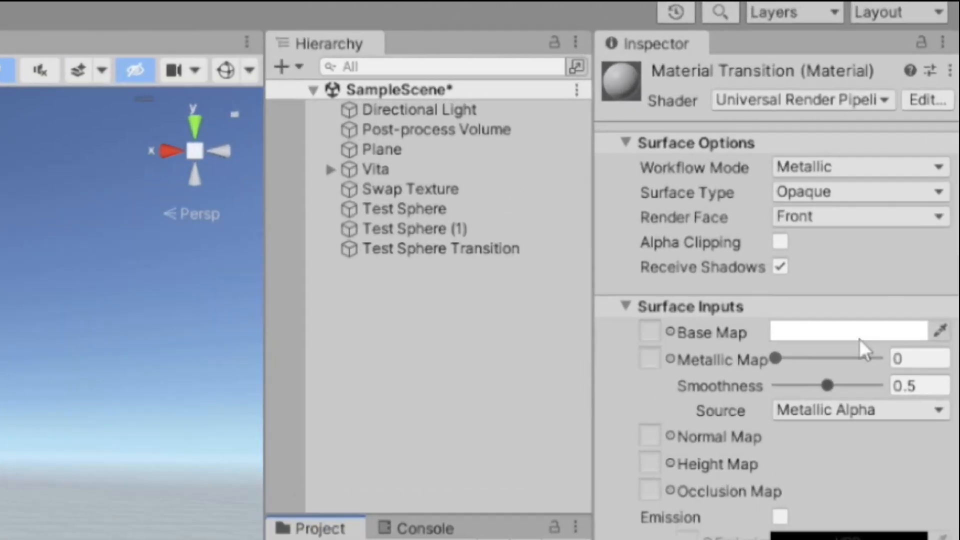
click(925, 46)
click(913, 161)
click(834, 402)
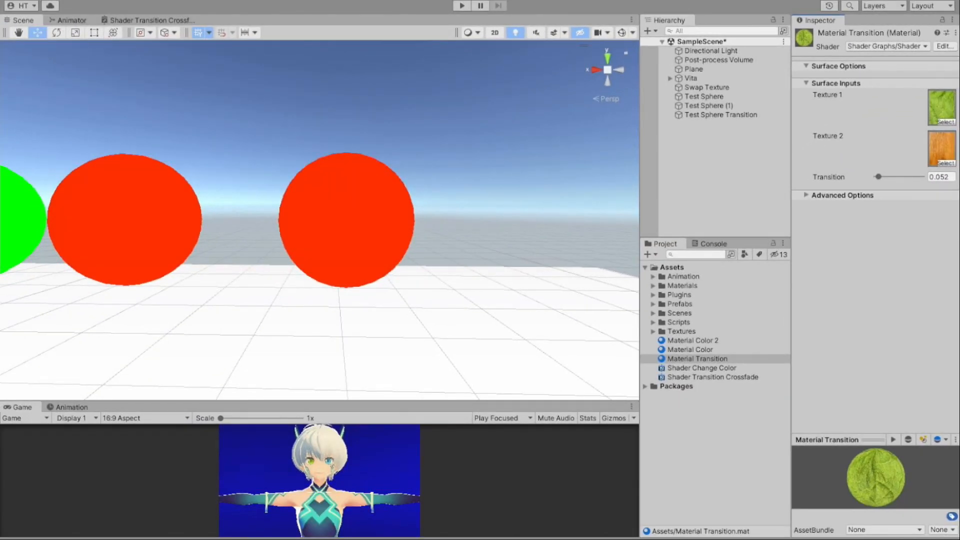
- Apply Material Transition to Test Sphere Transition and sweep the material's Transition value, ending at 1
drag(728, 355, 360, 223)
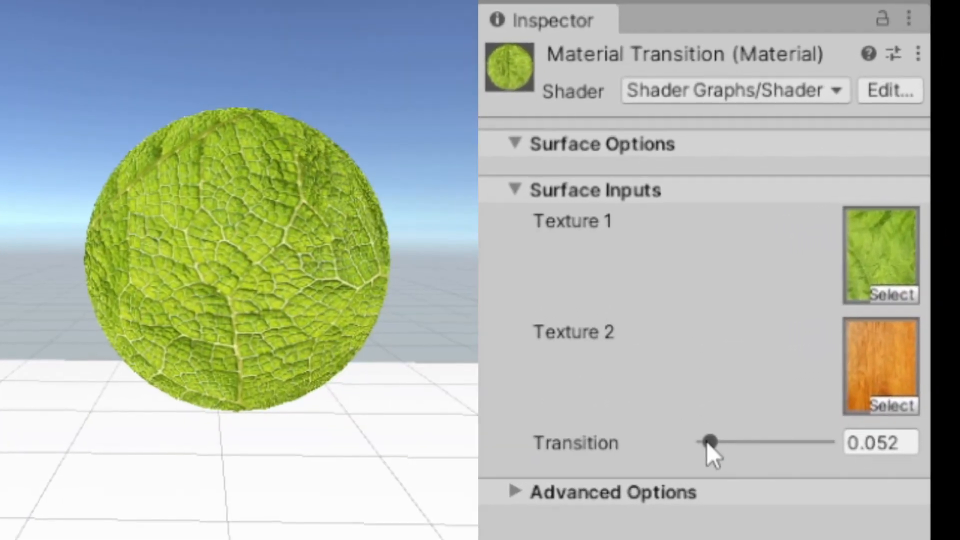
drag(707, 442, 695, 496)
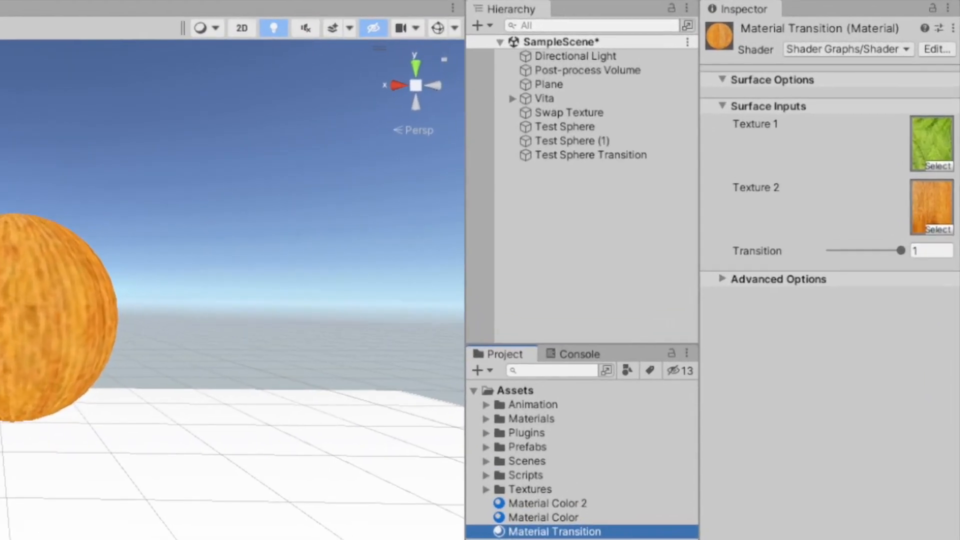
- Search the project for "onepice" and "tops", assigning the first clothing texture to the material's Texture 1 and the second to Texture 2
click(697, 254)
text(on)
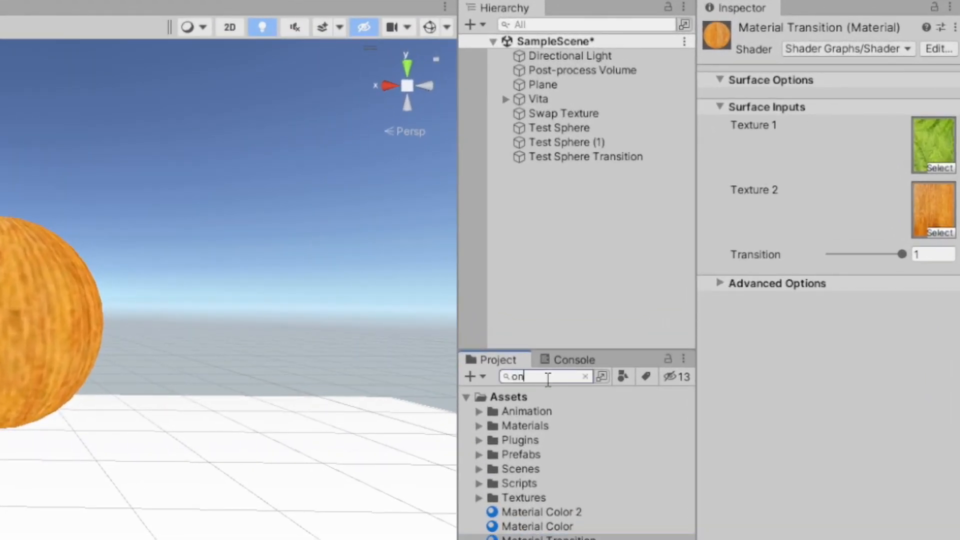
text(epice)
drag(501, 443, 937, 170)
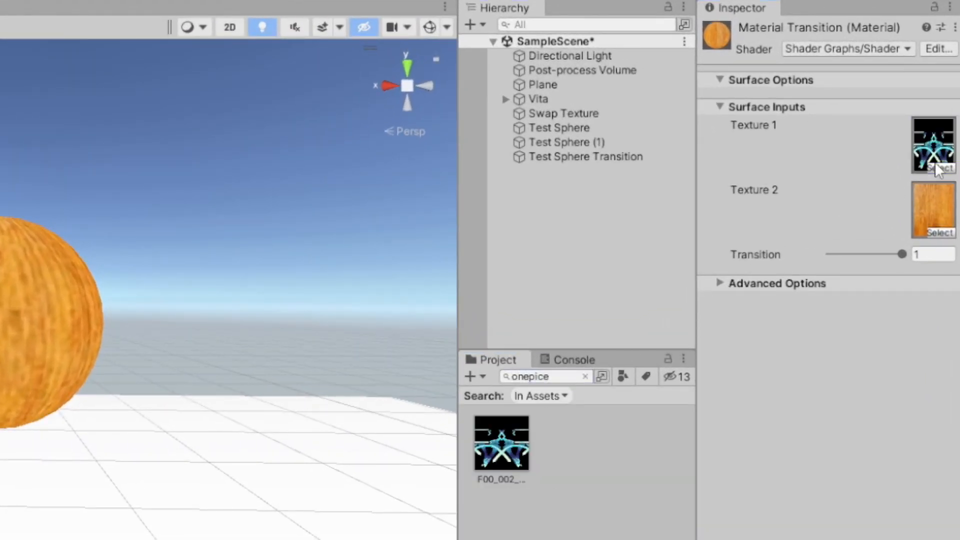
click(561, 378)
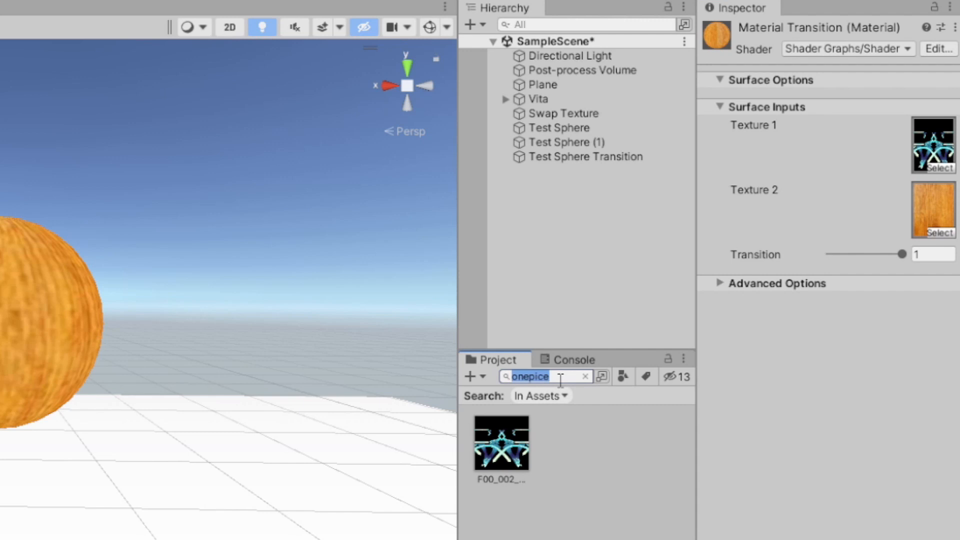
text(tops)
drag(505, 442, 933, 209)
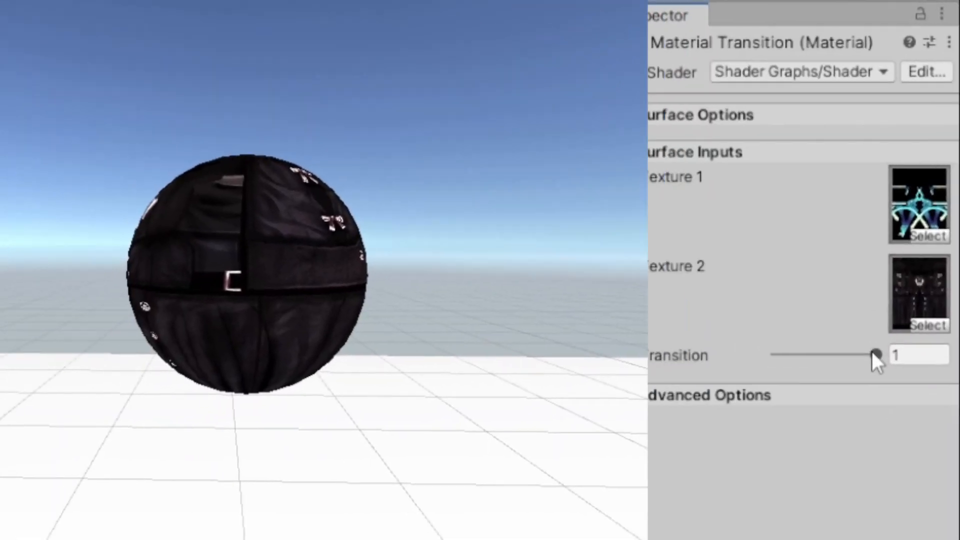
- Set Material Transition's Transition value to 0 and inspect the clothing texture on the sphere up close
drag(958, 244, 799, 251)
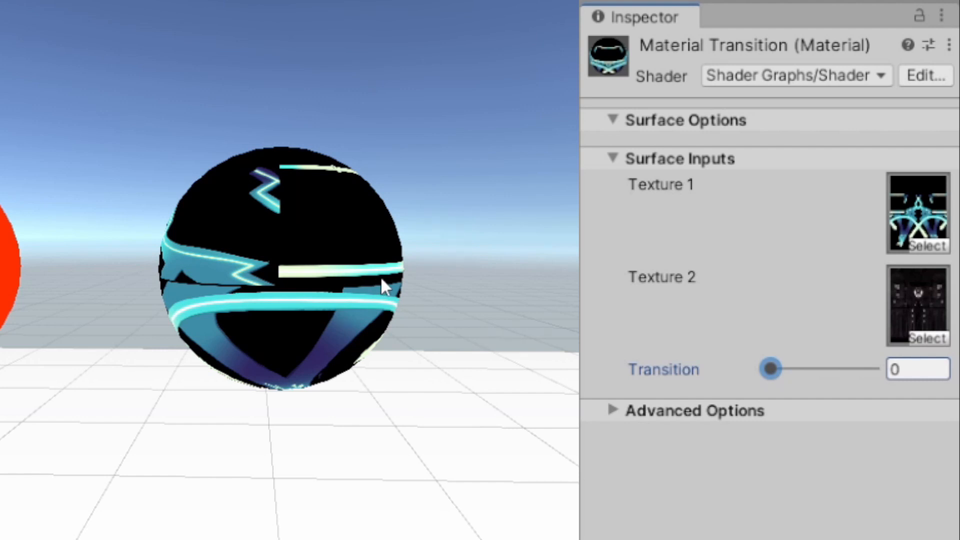
scroll(336, 242, up, 10)
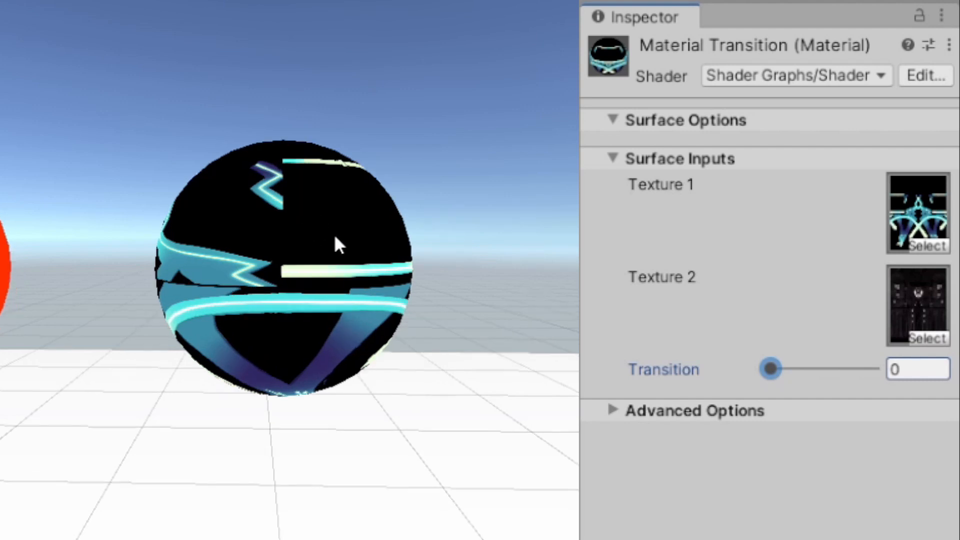
scroll(376, 274, up, 5)
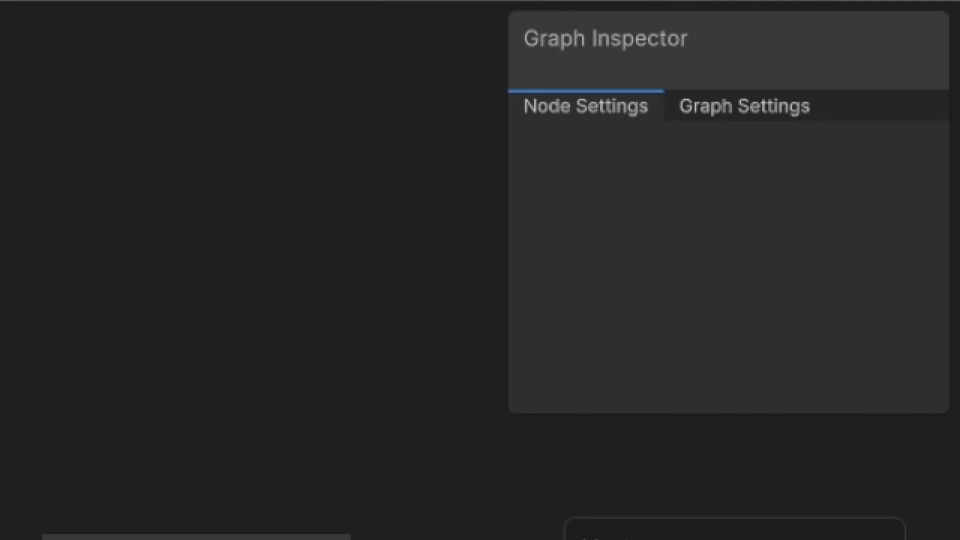
- In the graph's target settings, enable Alpha Clipping and set Render Face to Both
click(792, 108)
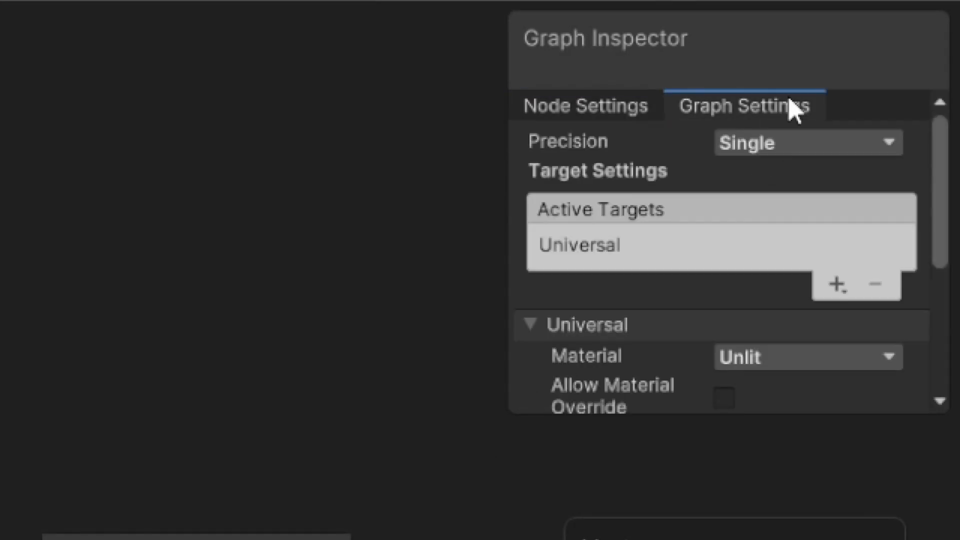
drag(941, 171, 940, 281)
click(730, 322)
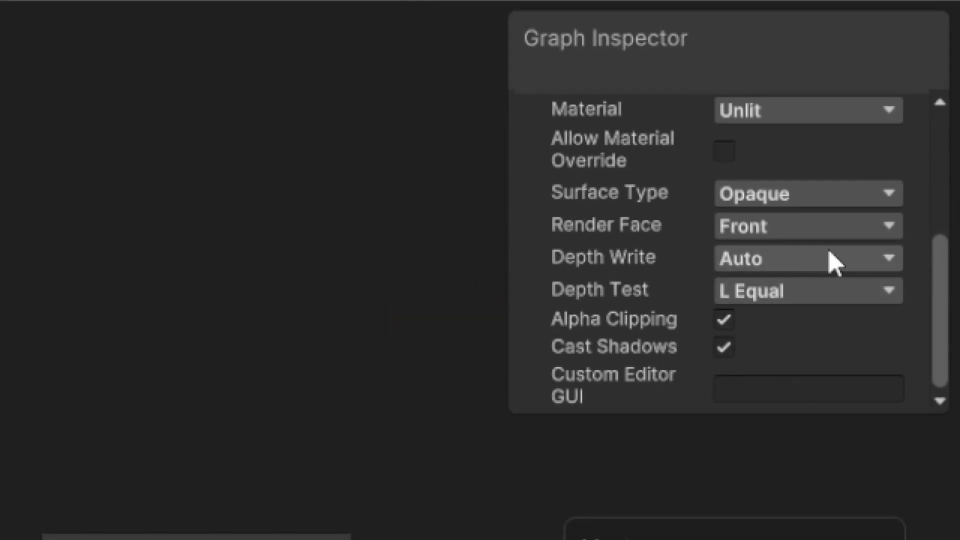
click(858, 231)
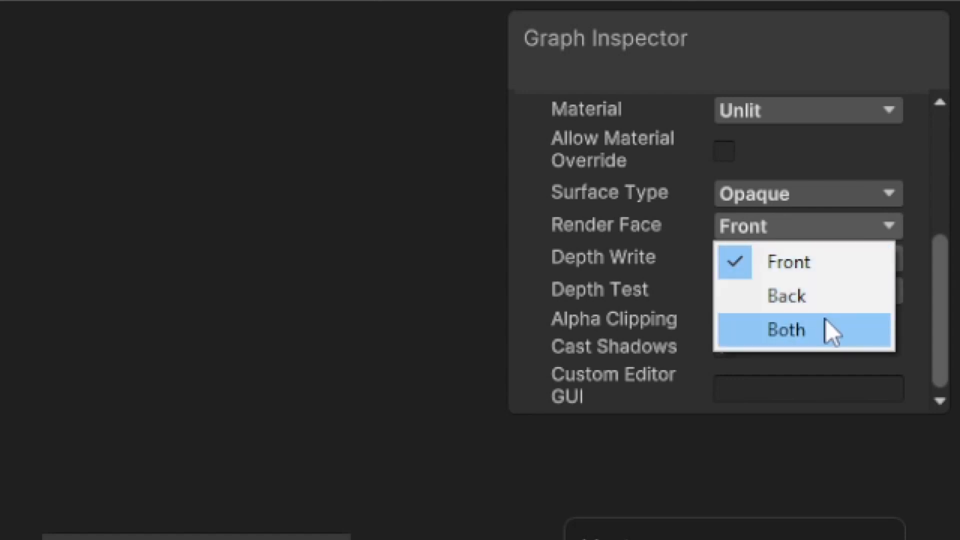
click(829, 332)
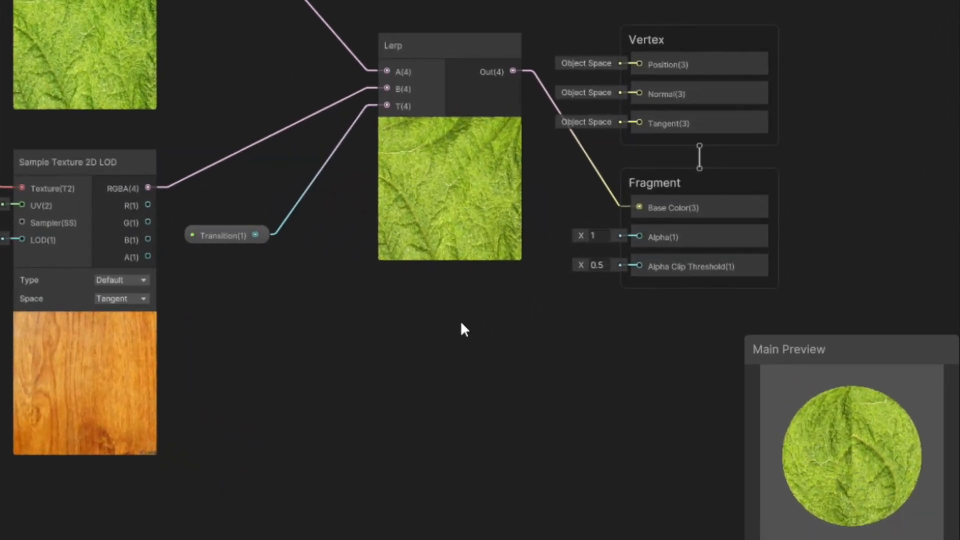
- Add a Split node fed by the Lerp output and connect its A channel to the Fragment's Alpha
drag(513, 71, 561, 403)
text(spli)
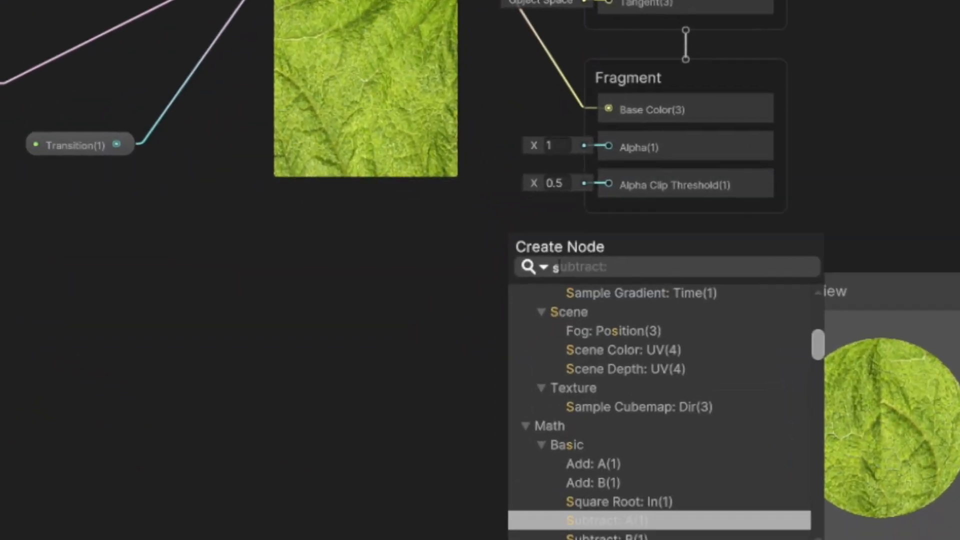
text(t)
key(Return)
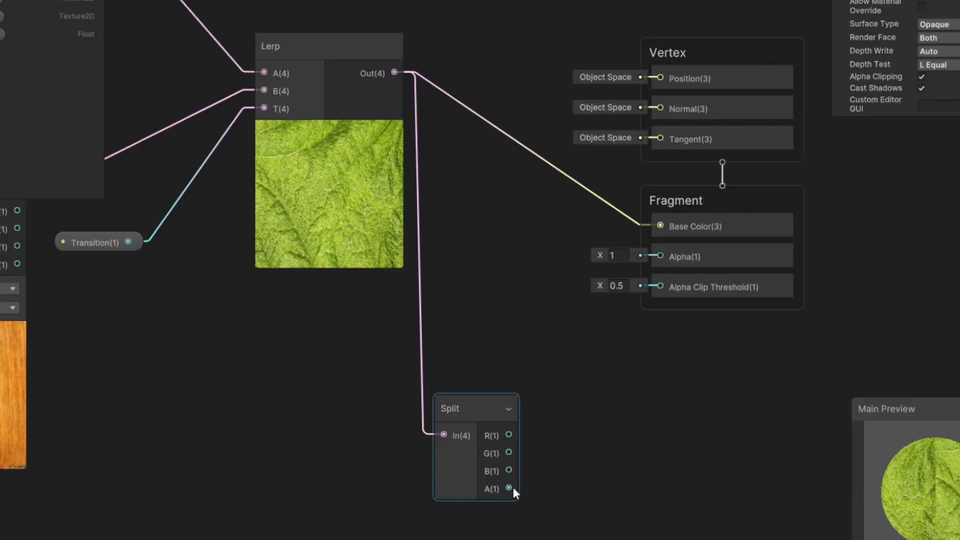
drag(512, 488, 652, 256)
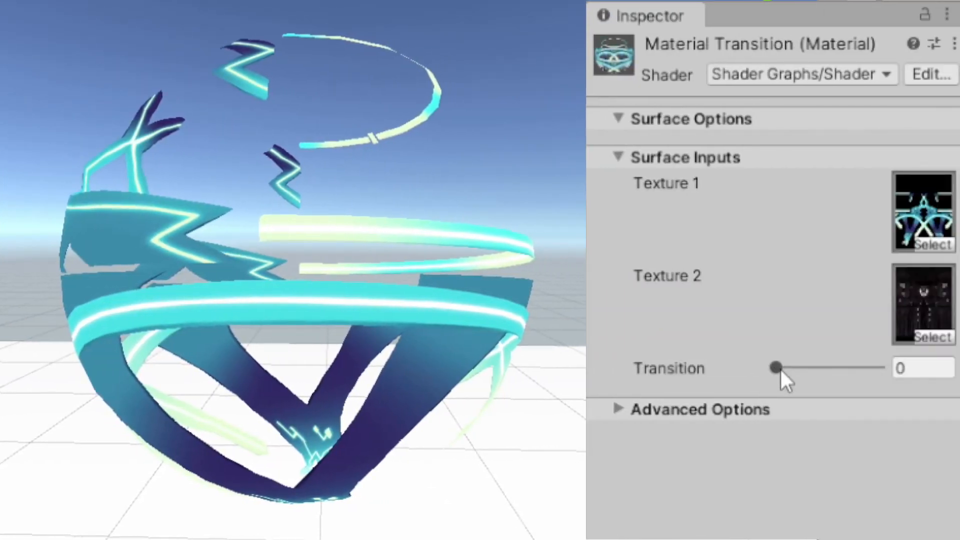
- Sweep Material Transition's Transition value from 0 on the sphere and examine the Fragment's Alpha Clip Threshold input
drag(781, 370, 776, 434)
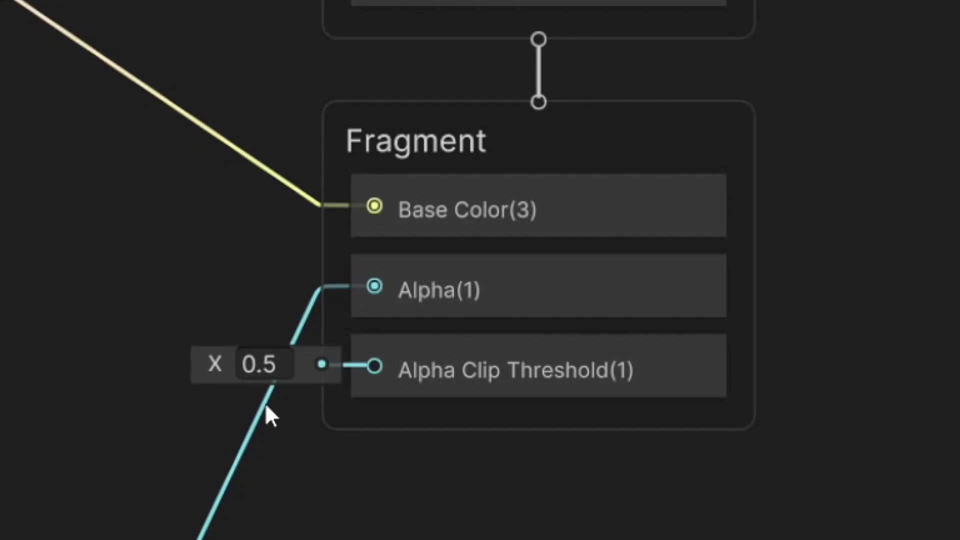
drag(214, 358, 241, 376)
click(321, 452)
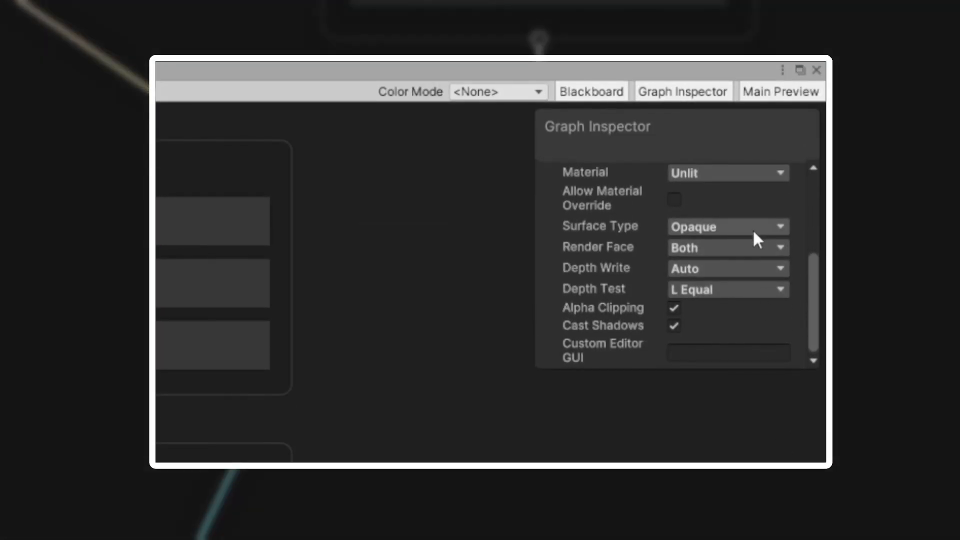
- Try the Transparent surface type on the shader graph and inspect the test sphere in the scene
click(754, 227)
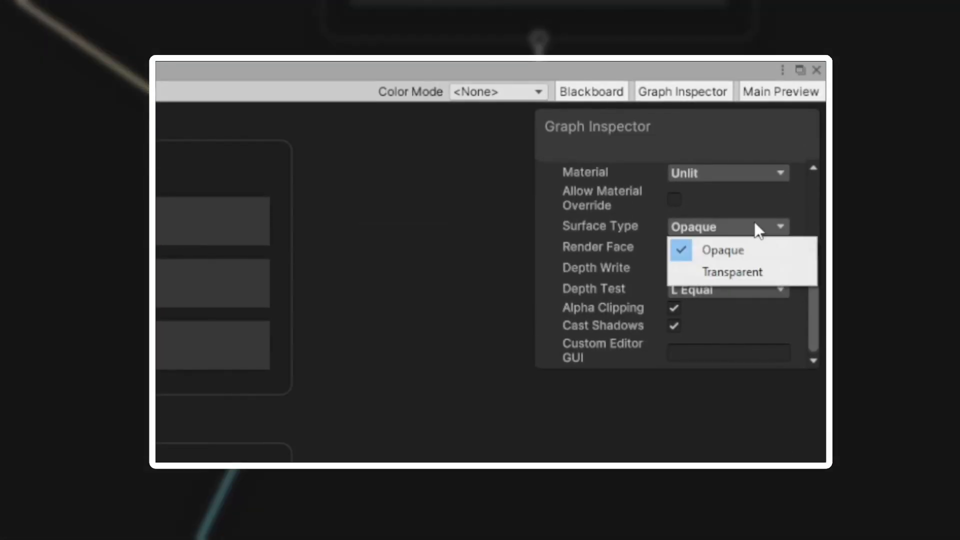
click(773, 272)
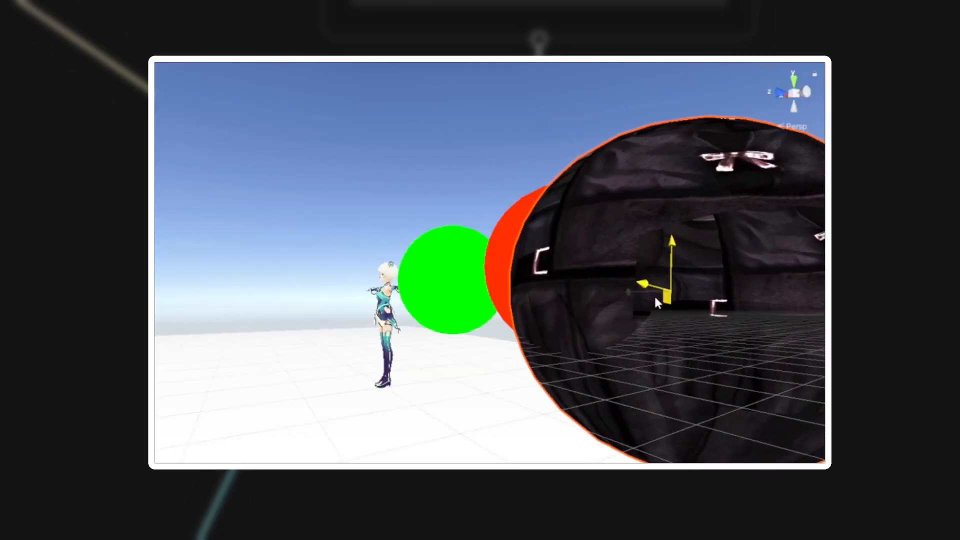
drag(655, 298, 439, 240)
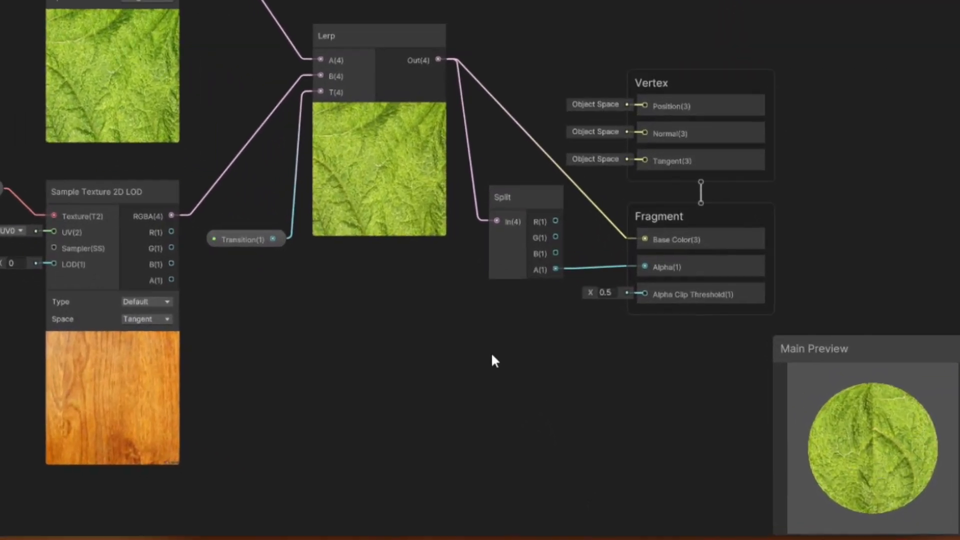
- Create a Dither node below the Split node and set its In value to 1
right_click(579, 239)
click(600, 245)
text(dith)
key(Return)
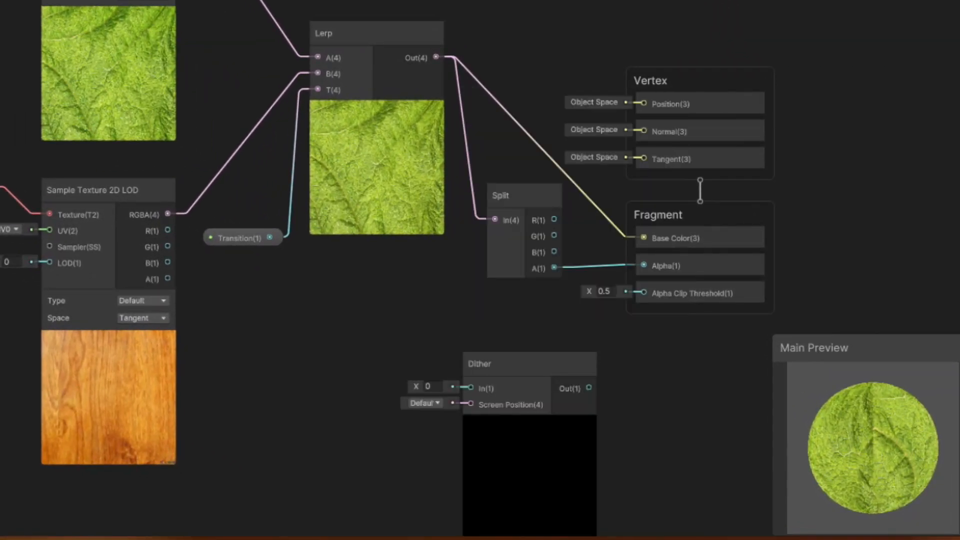
middle_drag(524, 358, 435, 234)
drag(436, 234, 419, 206)
scroll(436, 228, up, 3)
middle_drag(436, 228, 439, 189)
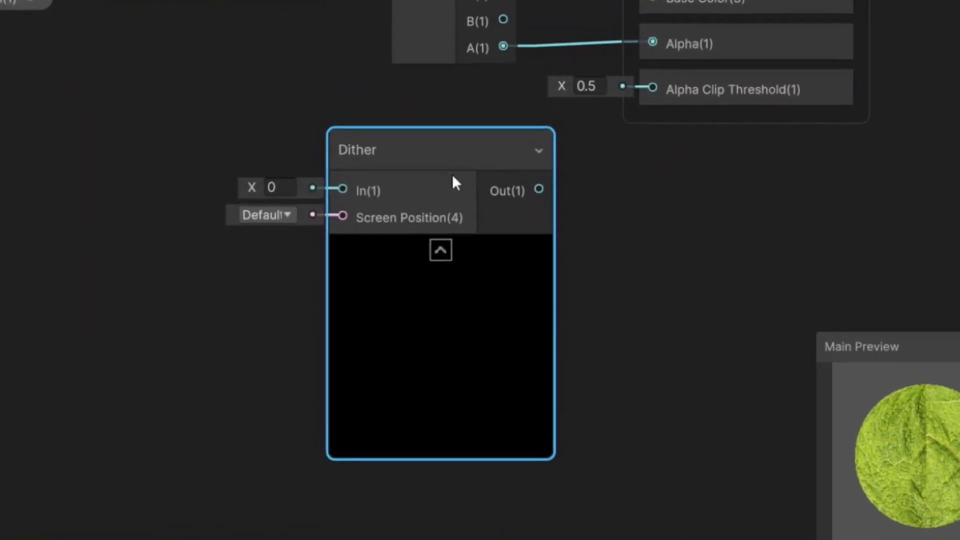
click(275, 150)
text(1)
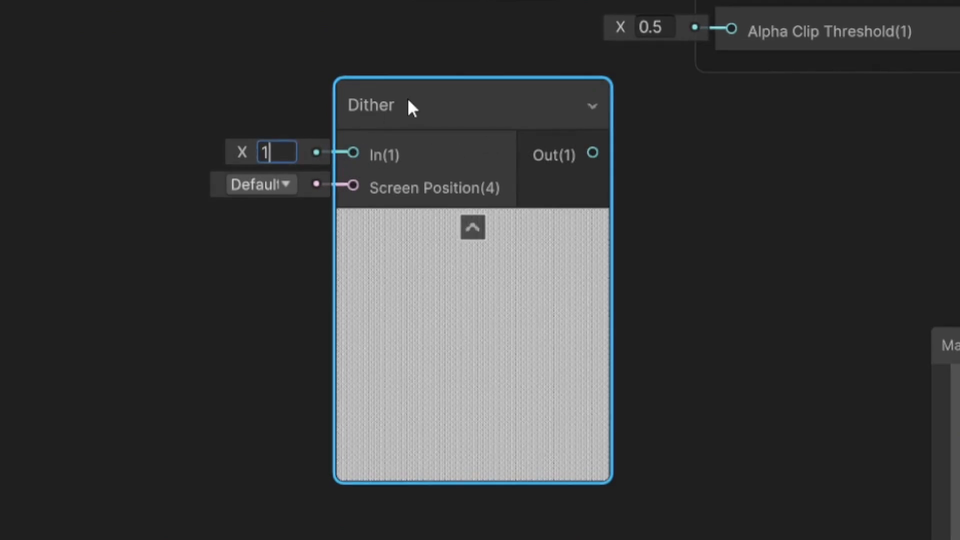
key(Return)
- Create a Screen Position node beside the Dither node and connect its output to Dither's Screen Position input
right_click(150, 104)
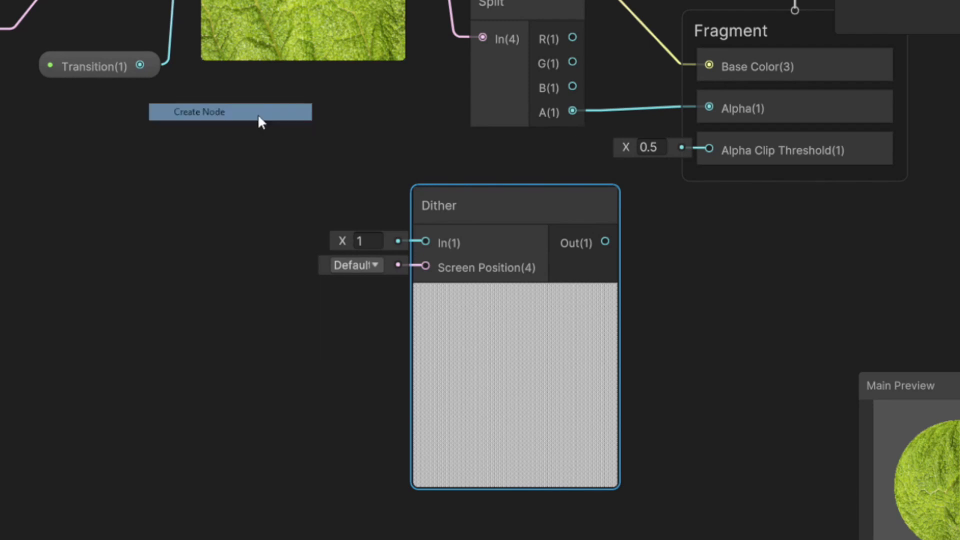
click(259, 113)
text(screen)
click(259, 219)
drag(312, 230, 400, 265)
drag(223, 201, 232, 236)
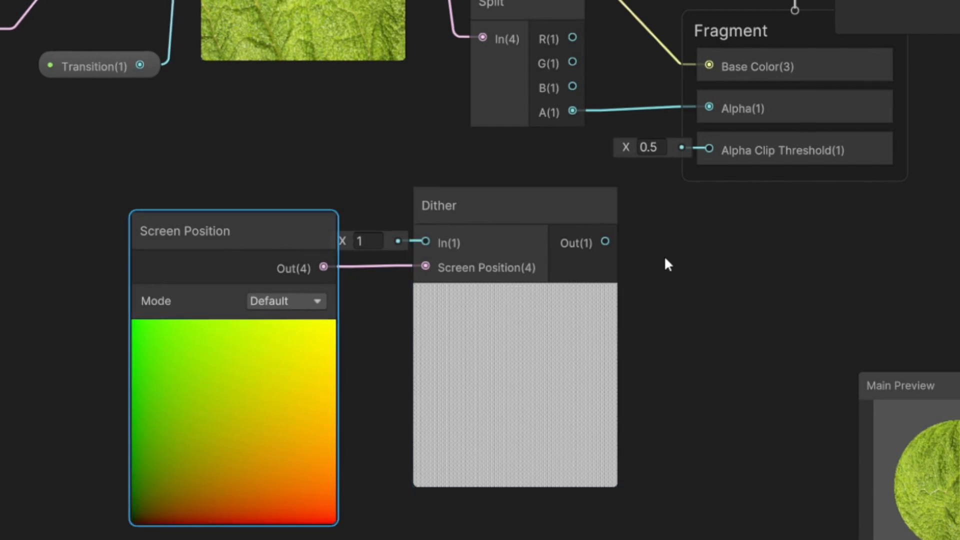
- Connect the Dither output to the Fragment's Alpha Clip Threshold and sweep the material's Transition value down from 1
drag(605, 242, 706, 156)
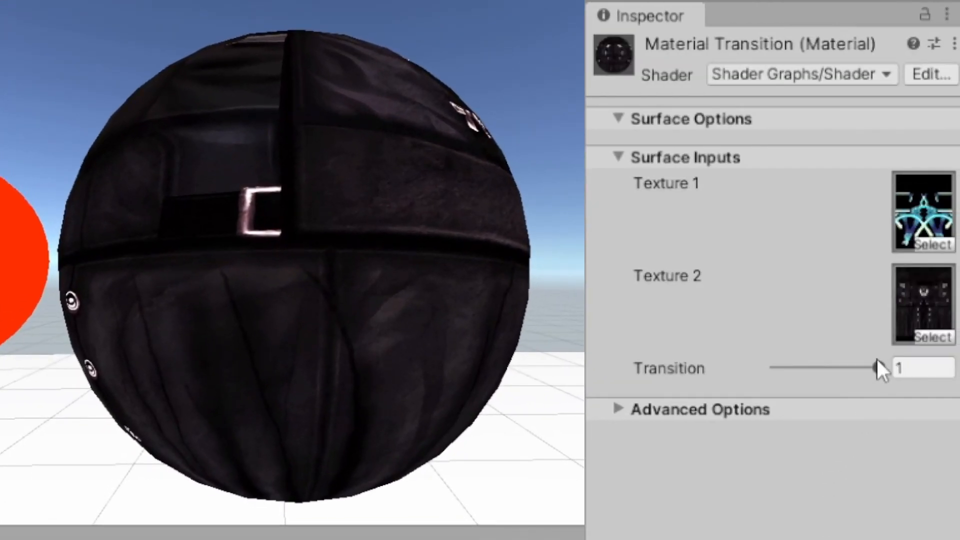
drag(877, 359, 762, 386)
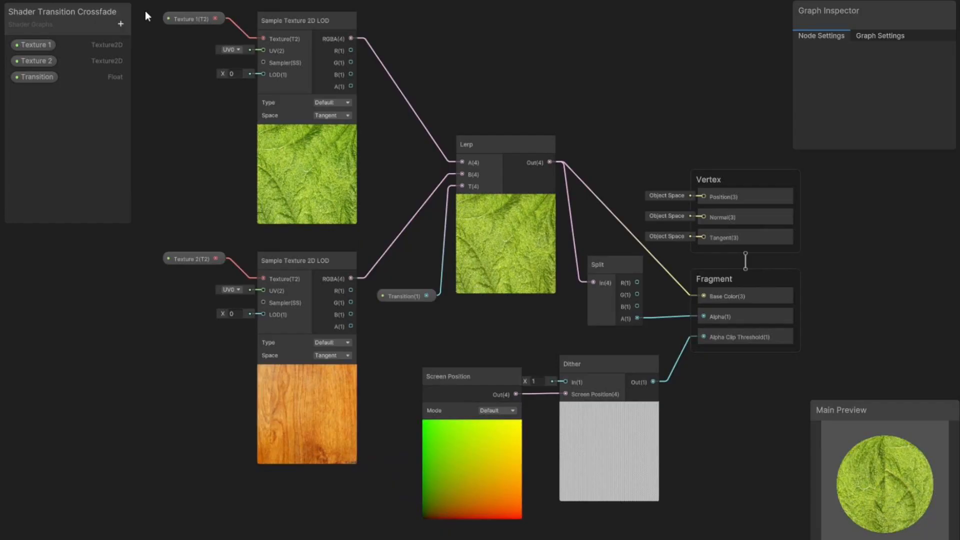
- Copy all property, sampler, Lerp, Split, Screen Position and Dither nodes of the Shader Transition Crossfade graph
drag(145, 11, 676, 508)
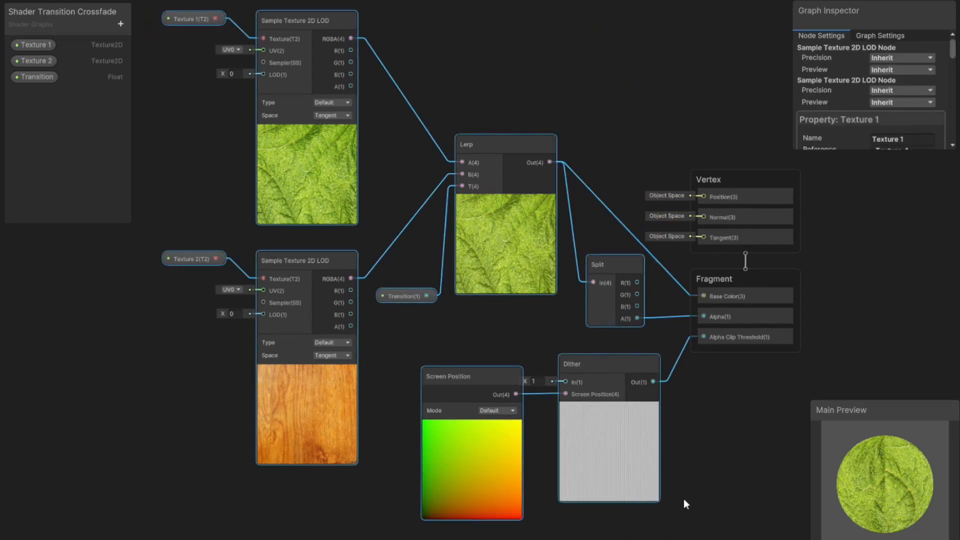
key(ctrl+c)
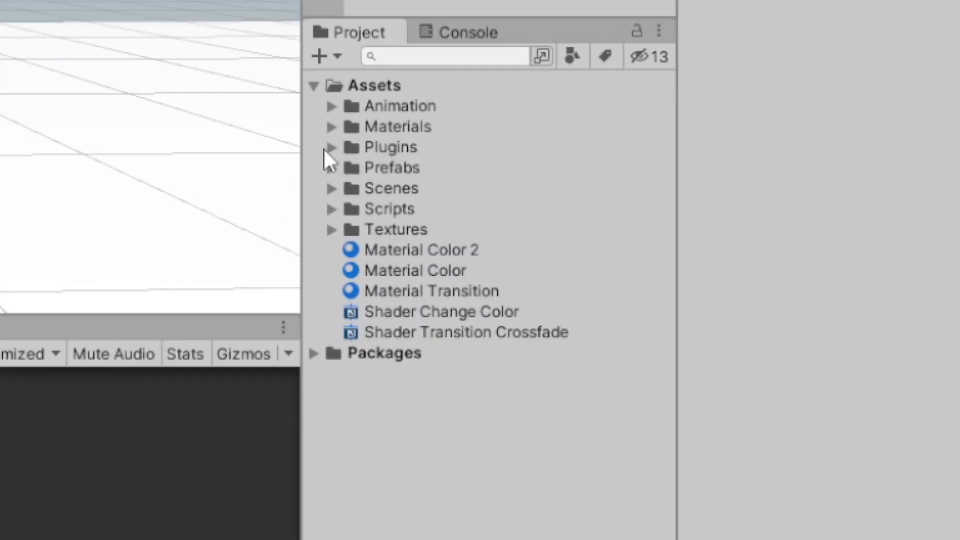
- Duplicate the MToon shader in Plugins/ShaderGraphsMToon/Shaders and rename the copy MToon_Transition
click(331, 146)
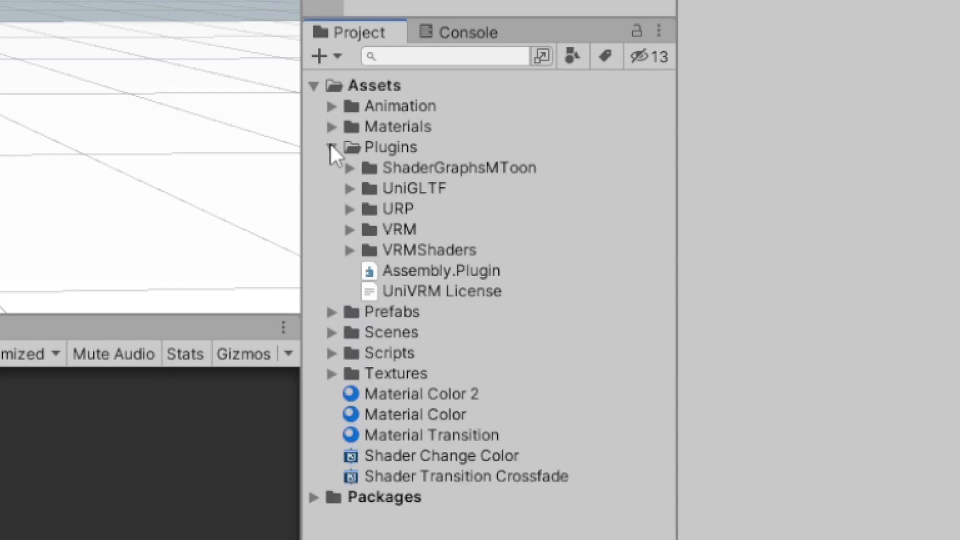
click(349, 169)
click(367, 291)
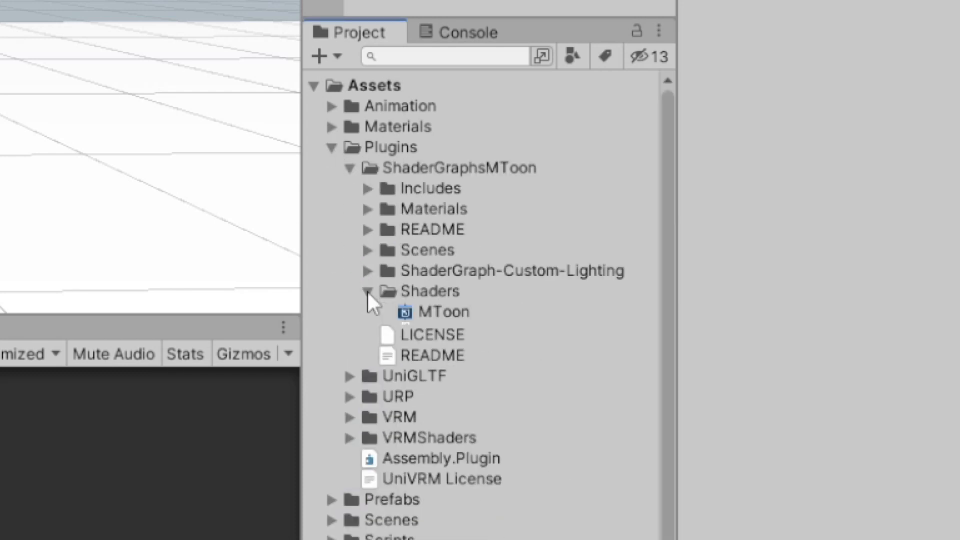
click(500, 315)
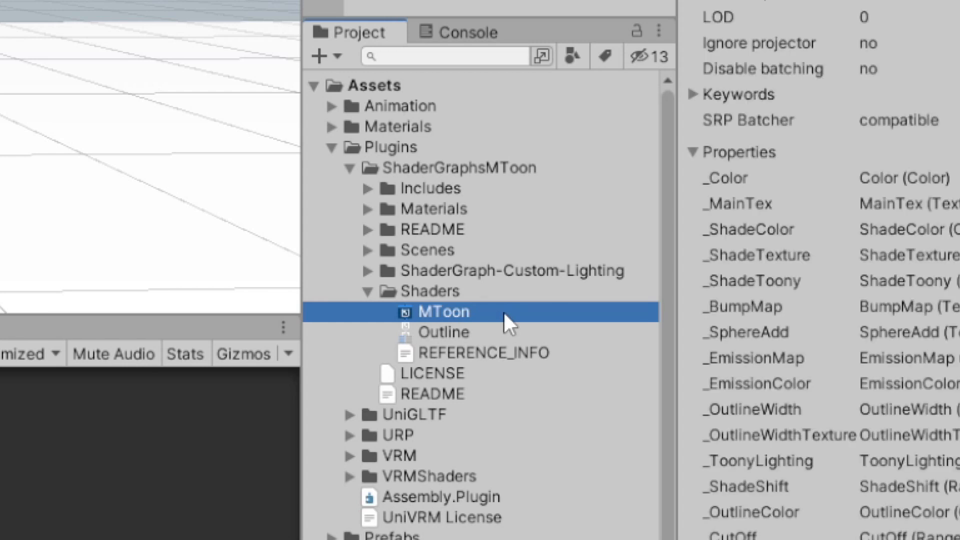
key(ctrl+d)
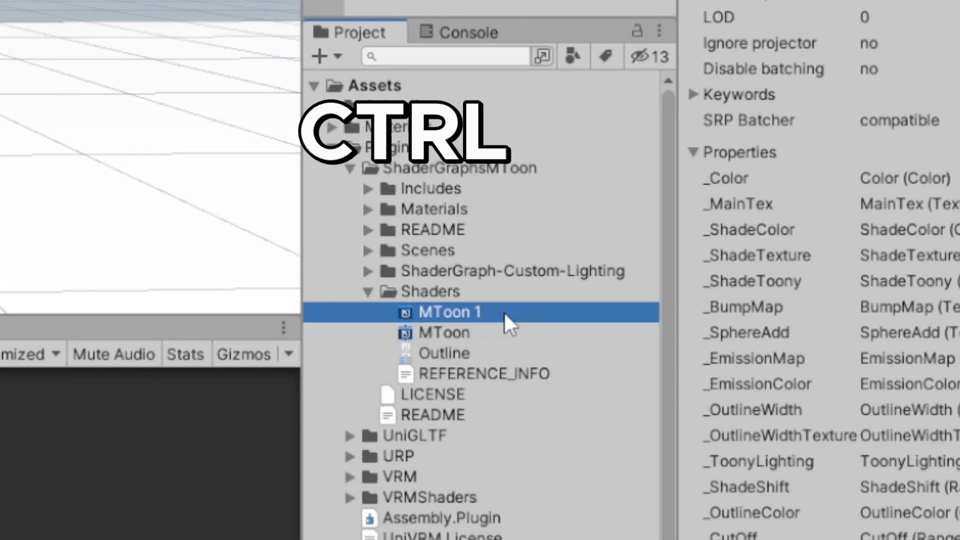
click(503, 312)
click(568, 313)
key(BackSpace)
key(BackSpace)
text(_Transition)
key(Return)
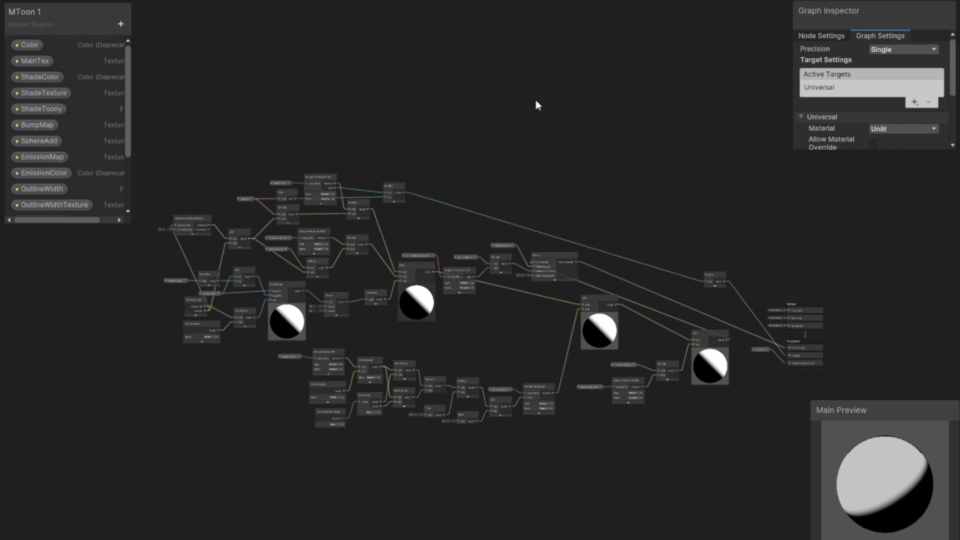
- Paste the copied crossfade nodes into the duplicated MToon graph and place them above the existing node network
key(ctrl+v)
middle_drag(520, 38, 488, 142)
drag(488, 136, 209, 64)
middle_drag(454, 108, 549, 128)
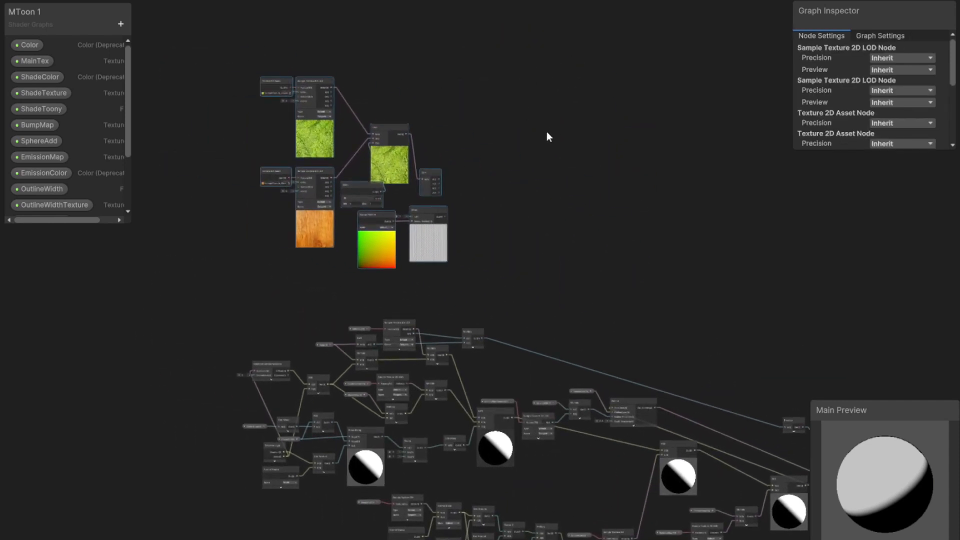
click(550, 134)
- Move the pasted Lerp and Split nodes away from the texture samplers to make room around the Slider node
scroll(487, 227, up, 8)
middle_drag(428, 185, 485, 214)
drag(551, 88, 628, 83)
click(763, 268)
middle_drag(764, 268, 747, 260)
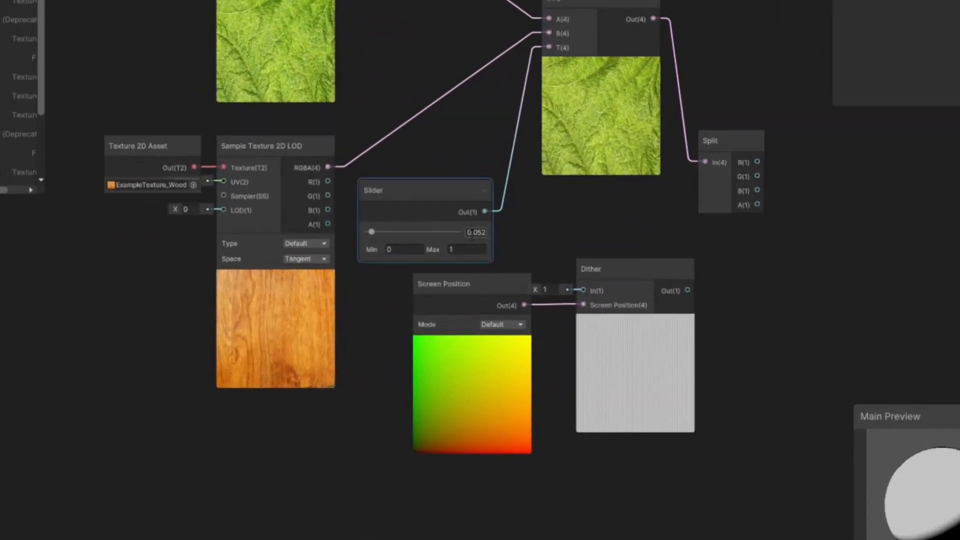
- Convert the Slider node to a property named Transition and place it directly after ShadeTexture in the property list
right_click(434, 194)
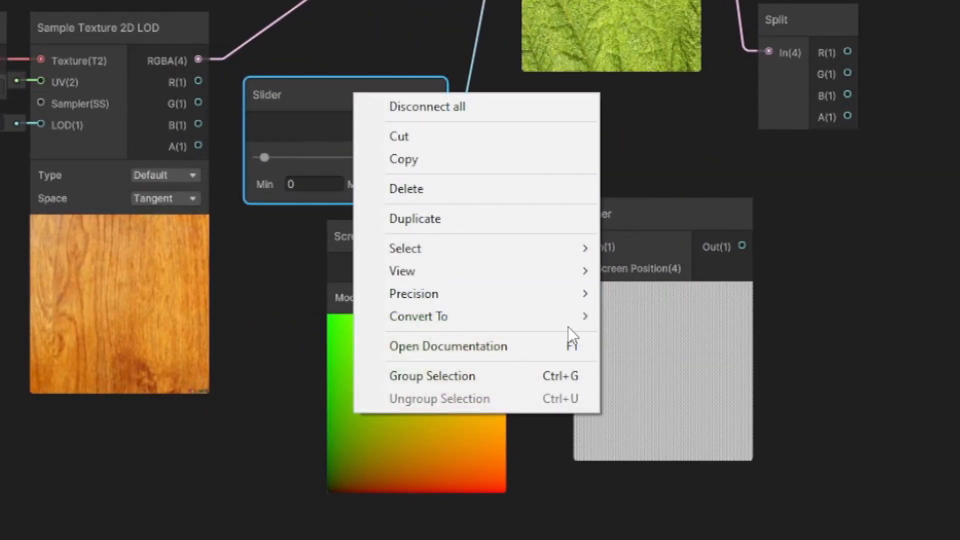
mouse_move(575, 317)
click(673, 361)
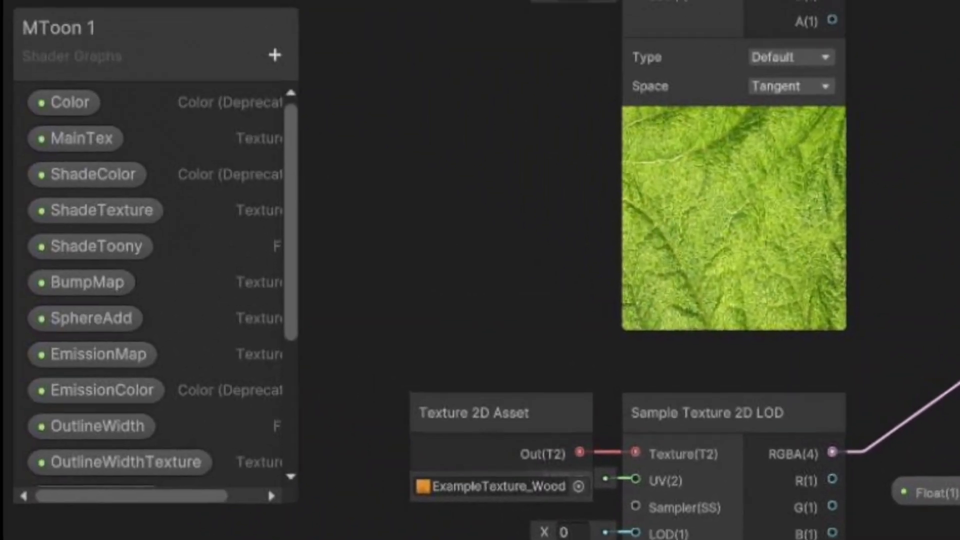
scroll(176, 416, down, 5)
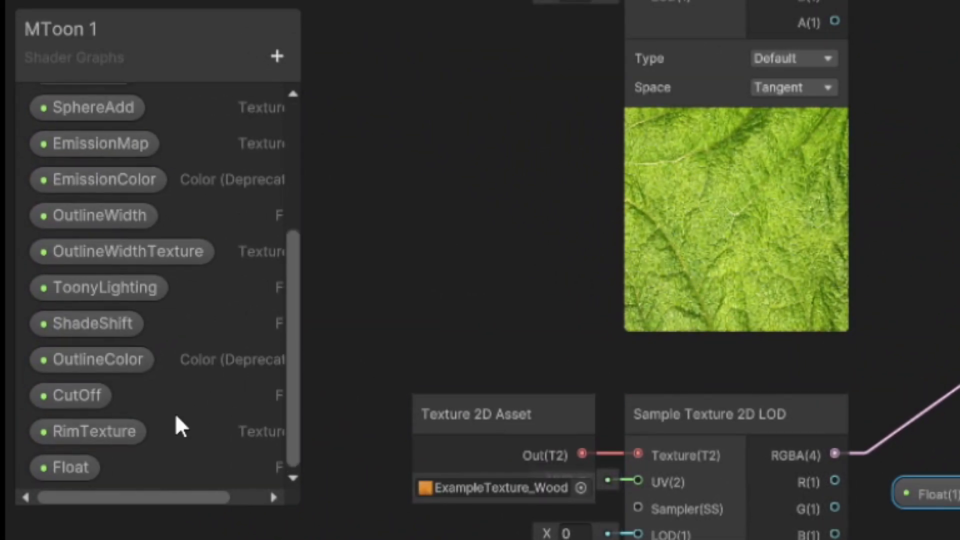
right_click(75, 467)
click(224, 489)
text(Transition)
key(Return)
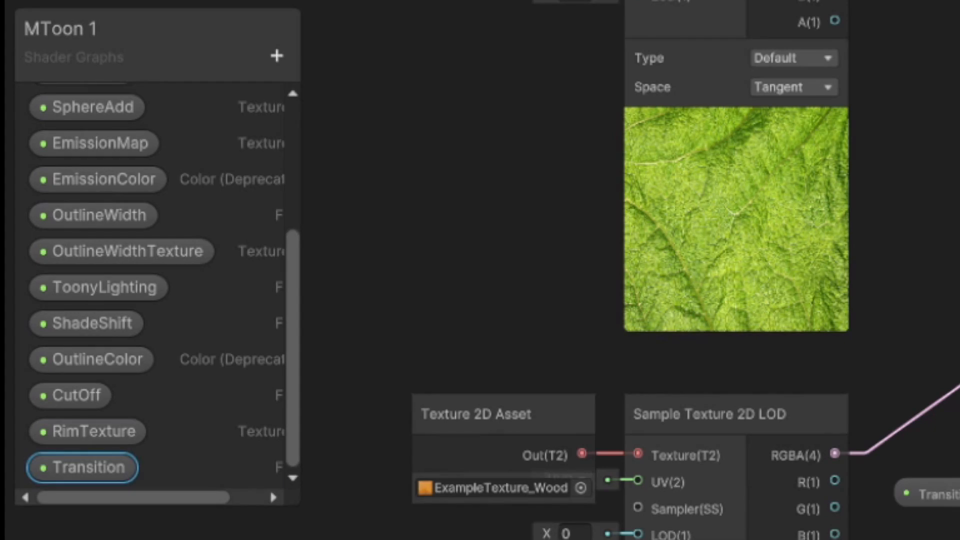
drag(150, 478, 200, 253)
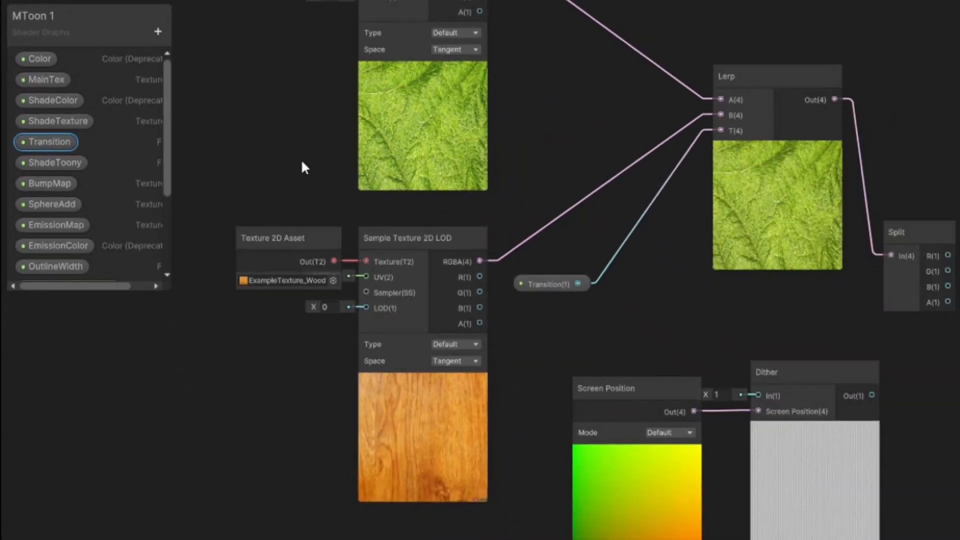
- Move the pasted Screen Position and Dither nodes together to just below the MToon graph's Fragment block
middle_drag(300, 170, 233, 188)
drag(710, 471, 445, 305)
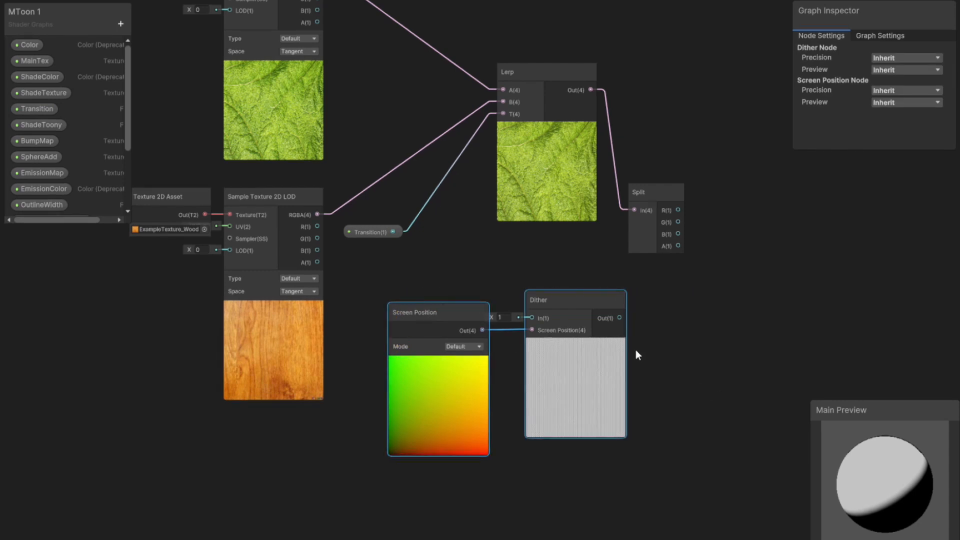
scroll(606, 339, down, 5)
middle_drag(744, 452, 429, 205)
drag(293, 85, 640, 219)
middle_drag(670, 248, 460, 104)
drag(399, 64, 603, 386)
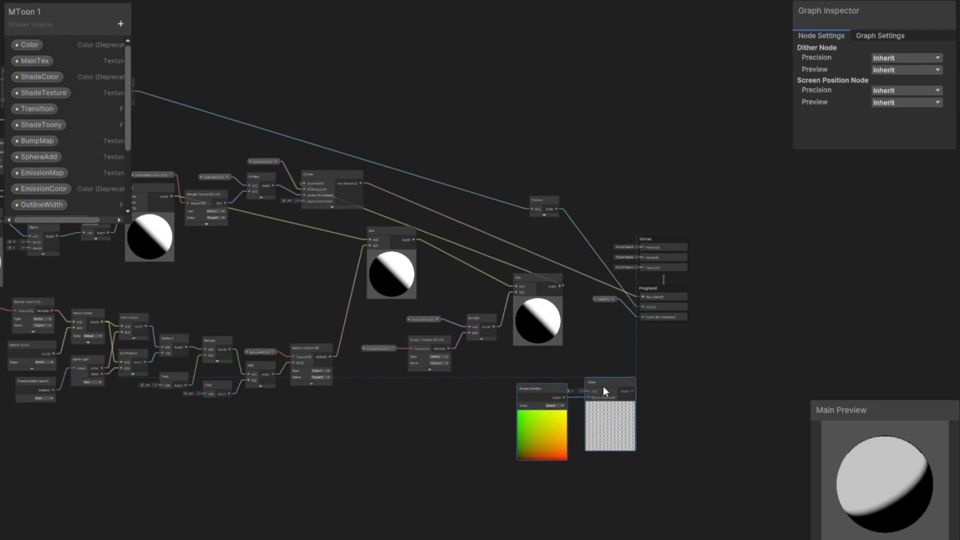
- Connect the Dither node's output to the Fragment block's Alpha Clip Threshold input
scroll(673, 385, up, 5)
middle_drag(674, 385, 605, 358)
scroll(528, 334, up, 2)
mouse_move(467, 357)
mouse_down()
mouse_move(427, 344)
mouse_move(411, 317)
mouse_move(498, 295)
mouse_move(541, 190)
mouse_up()
click(498, 355)
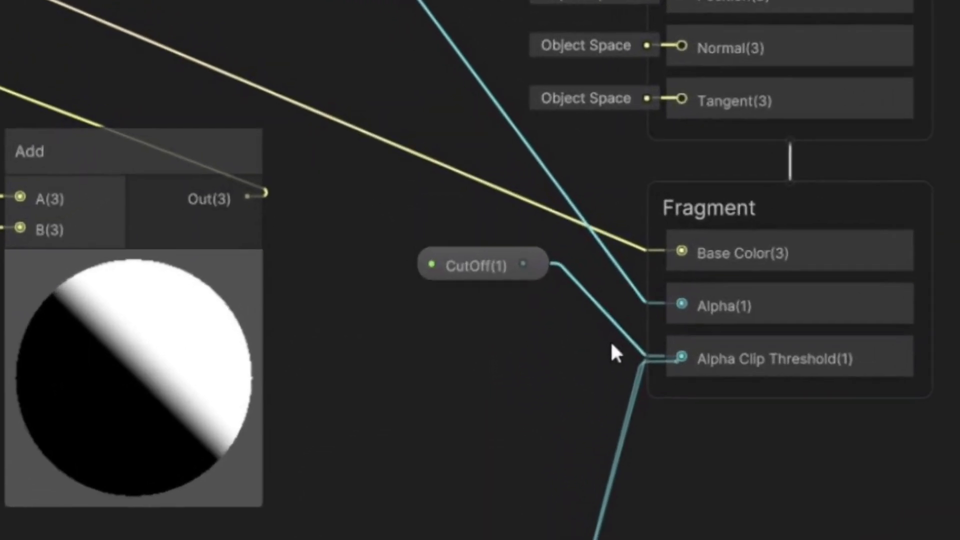
- Delete the CutOff node beside the Fragment block and remove the CutOff property from the graph
click(462, 262)
key(Delete)
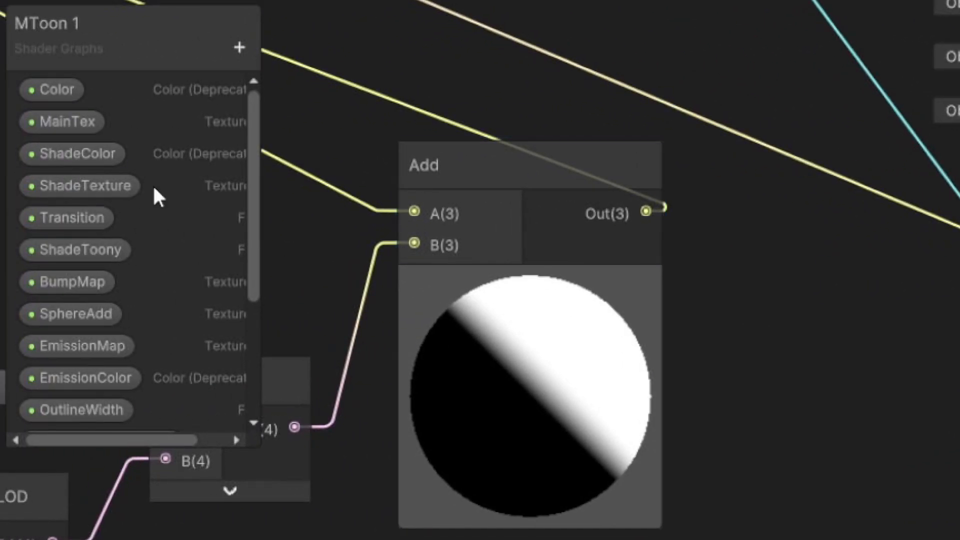
scroll(140, 245, down, 2)
scroll(142, 252, down, 4)
click(68, 378)
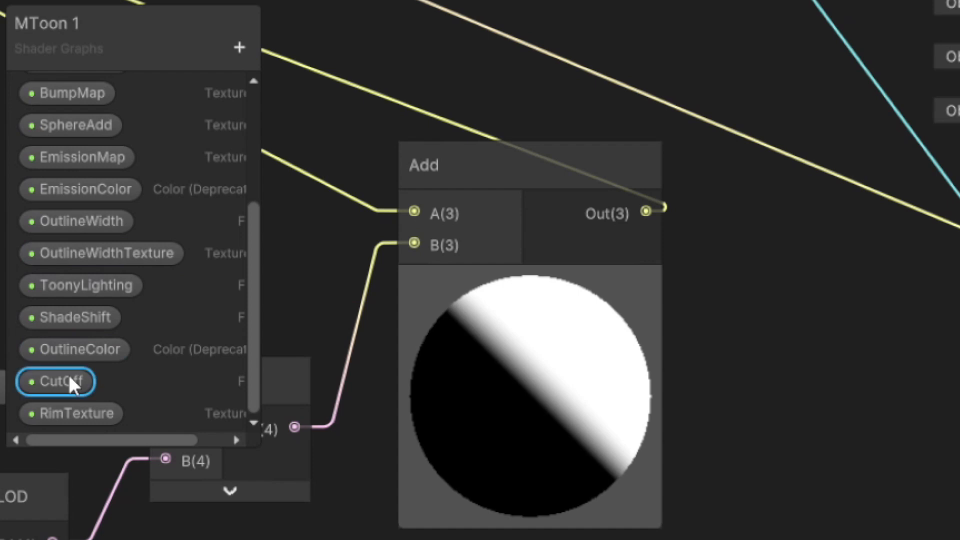
key(Delete)
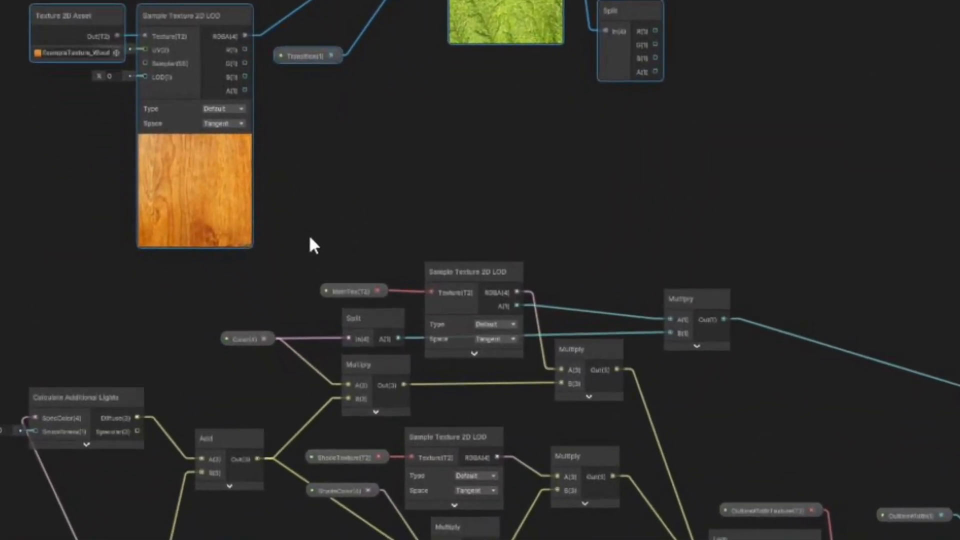
- Move the MainTex nodes aside, then replace their sampler outputs with Lerp's output into the color Multiply and Split's A into the alpha Multiply
drag(317, 184, 466, 288)
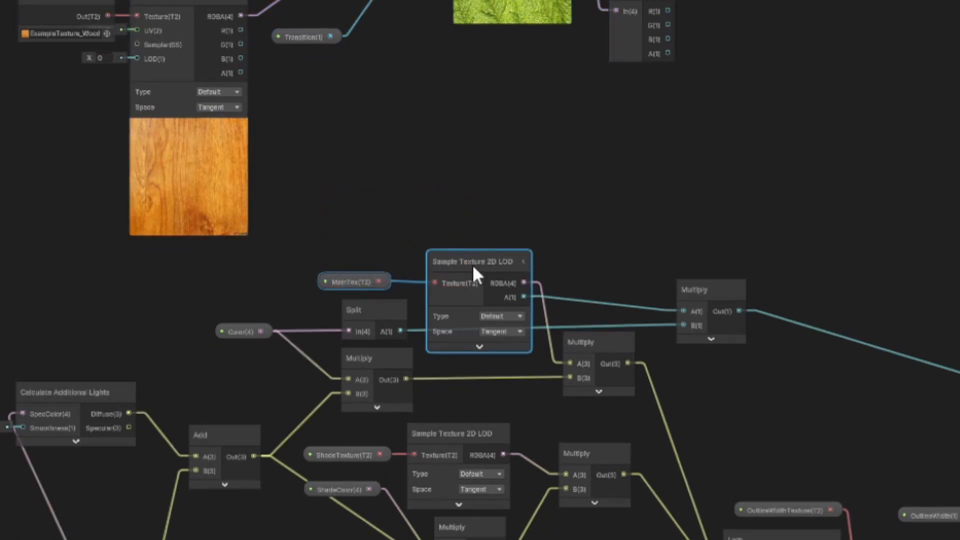
drag(472, 264, 488, 140)
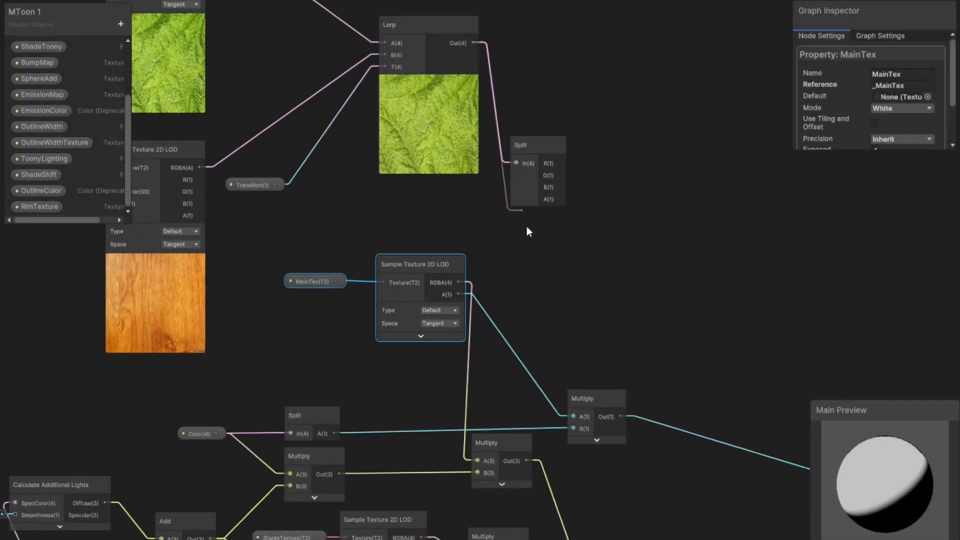
drag(526, 231, 477, 461)
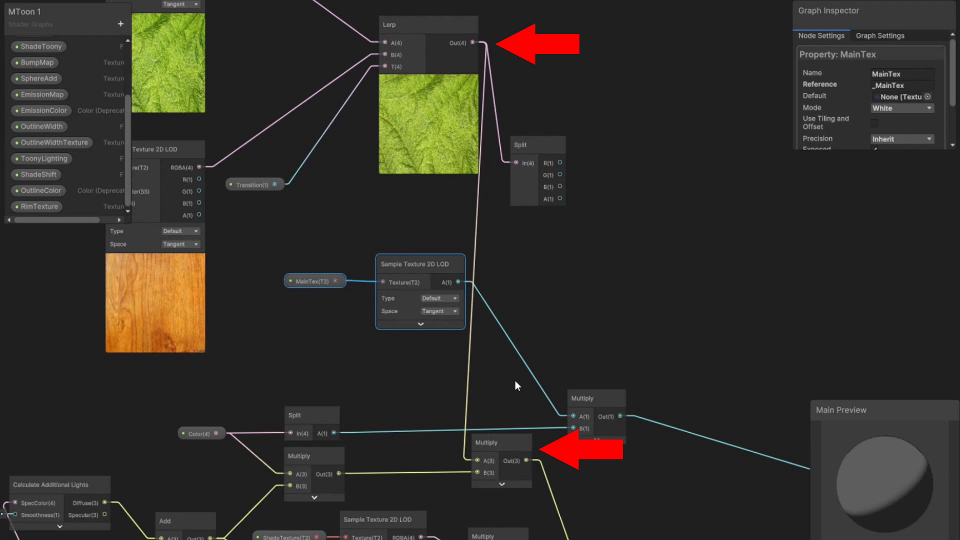
middle_drag(523, 373, 436, 338)
drag(502, 169, 516, 386)
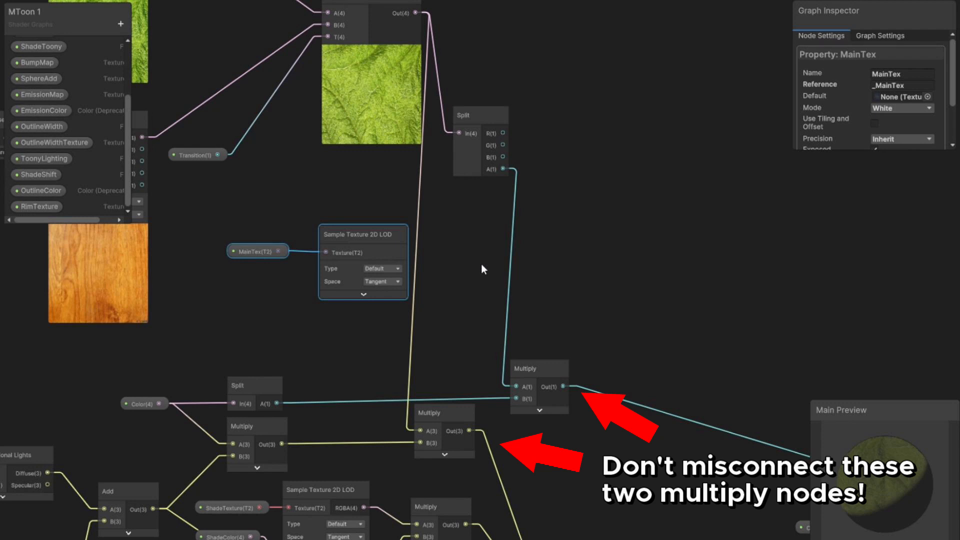
- Delete the disconnected MainTex node and its Sample Texture 2D LOD node
middle_drag(482, 264, 521, 272)
drag(295, 219, 395, 298)
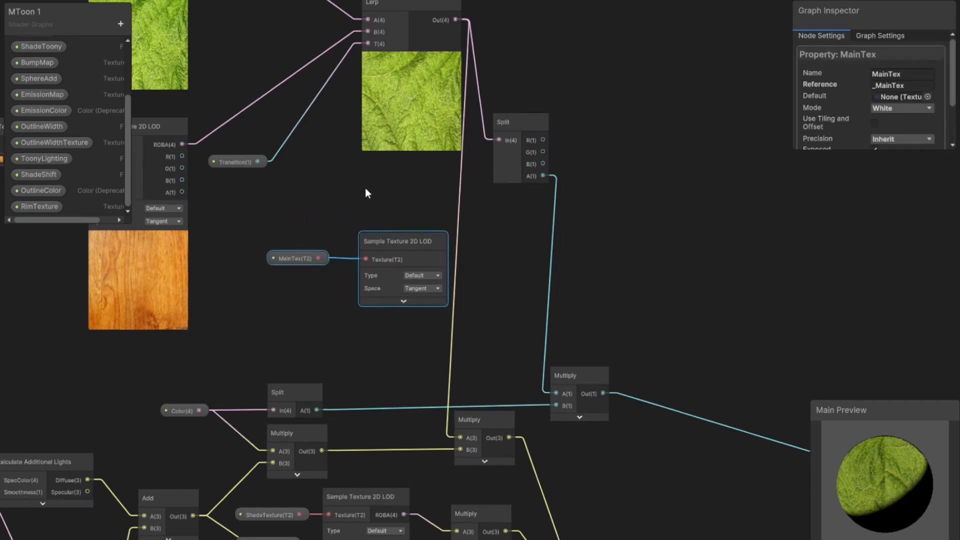
key(Delete)
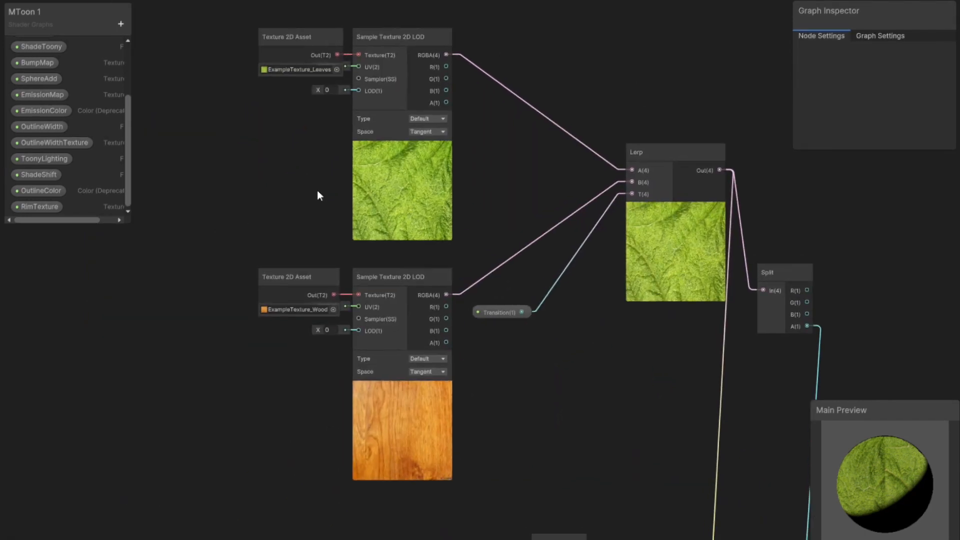
- Convert the leaves and wood Texture 2D Asset nodes to properties
right_click(332, 133)
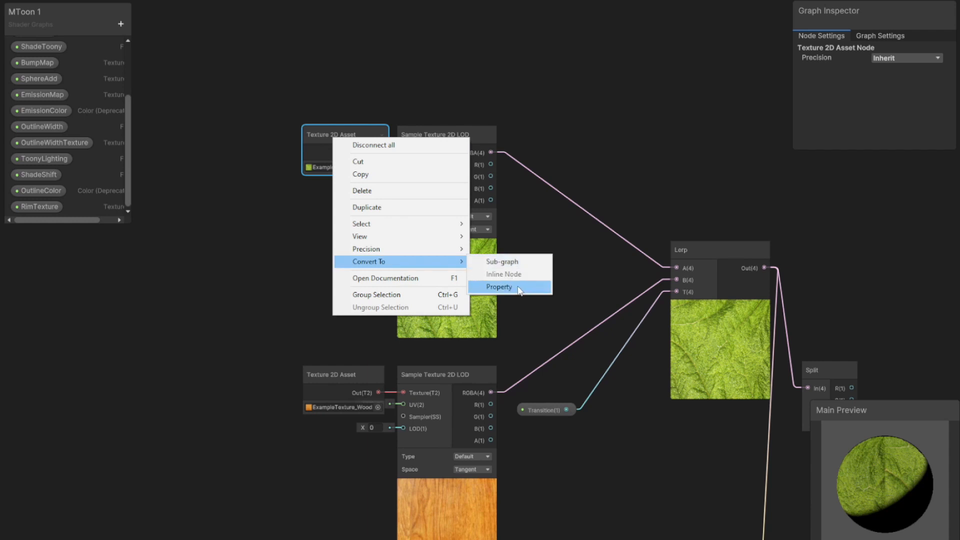
click(516, 286)
click(298, 155)
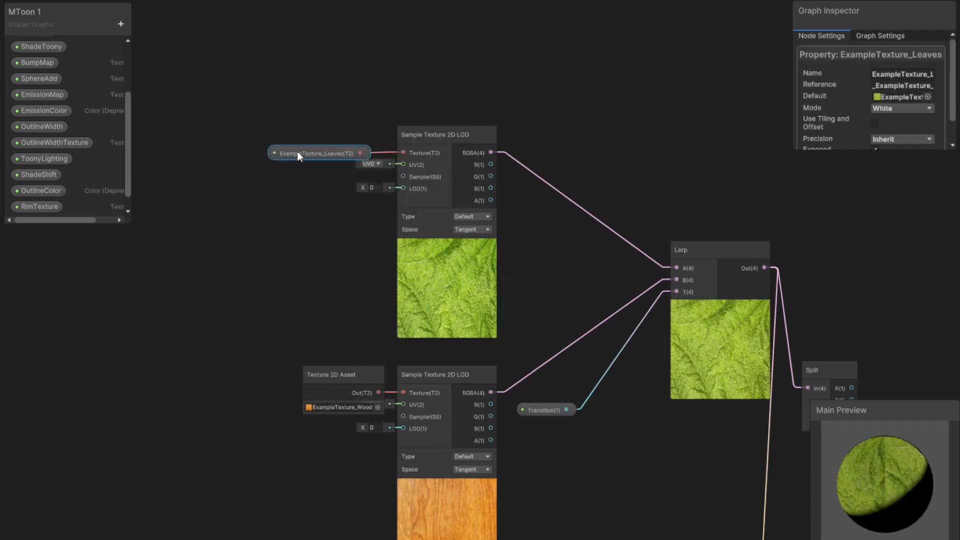
right_click(347, 380)
click(515, 302)
click(311, 383)
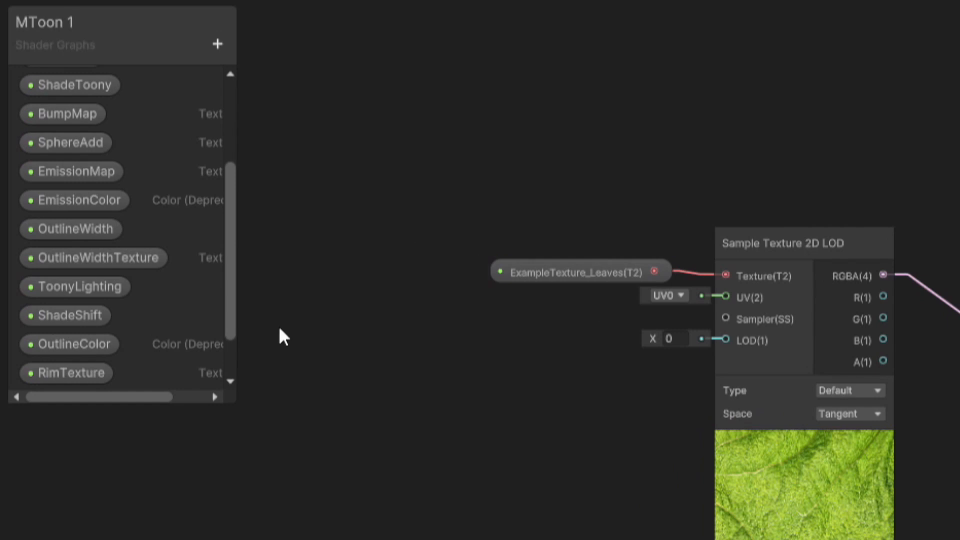
- Rename the leaves texture property to MainTex1 and the wood texture property to MainTex2
scroll(120, 225, down, 2)
right_click(160, 348)
click(205, 386)
text(MainTex1)
key(Return)
double_click(120, 376)
text(MainTex2)
key(Return)
- Place MainTex1 and MainTex2 directly after Color in the property list and delete the original MainTex property
drag(189, 379, 112, 148)
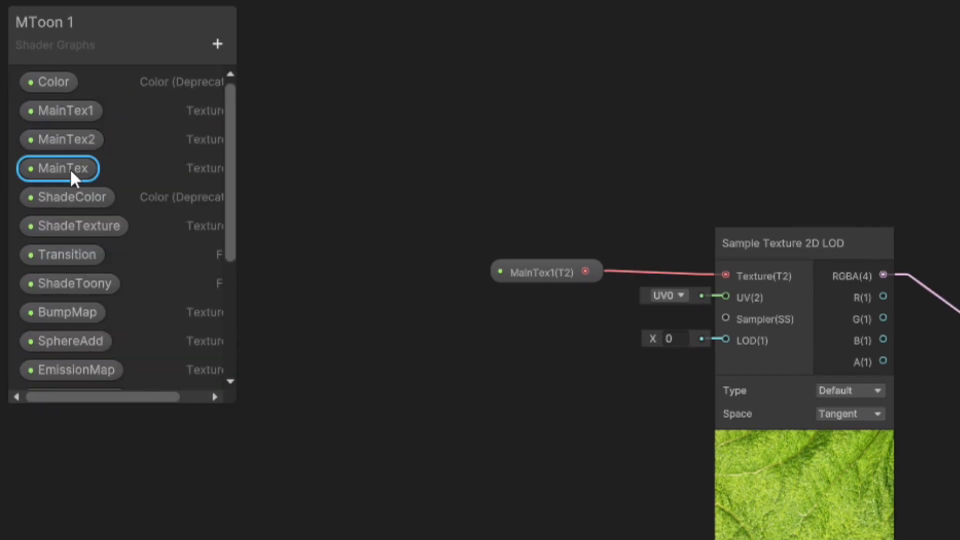
right_click(70, 169)
click(171, 253)
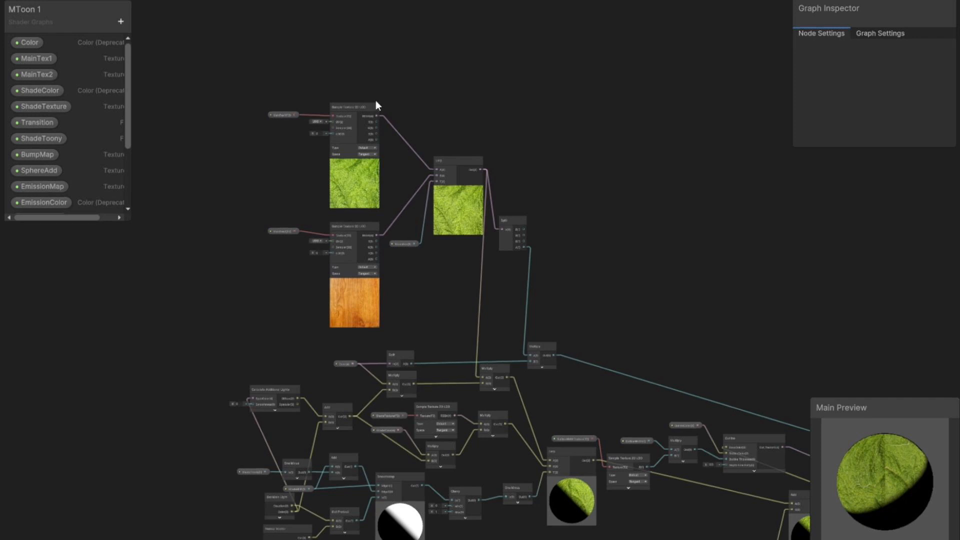
- Duplicate the texture samplers with their property nodes and Lerp, shifting the originals up and placing the copy beside the lighting nodes
drag(457, 298, 457, 299)
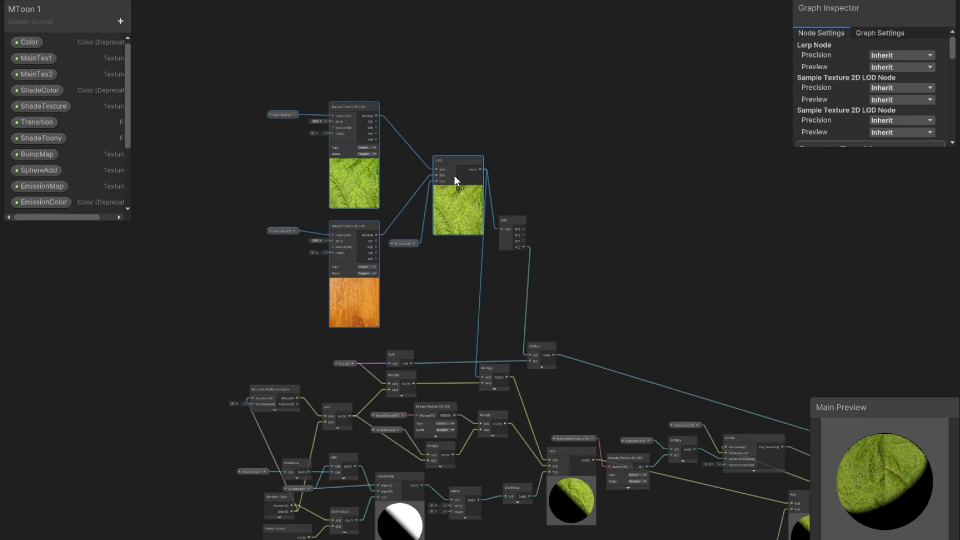
drag(452, 175, 420, 86)
click(442, 250)
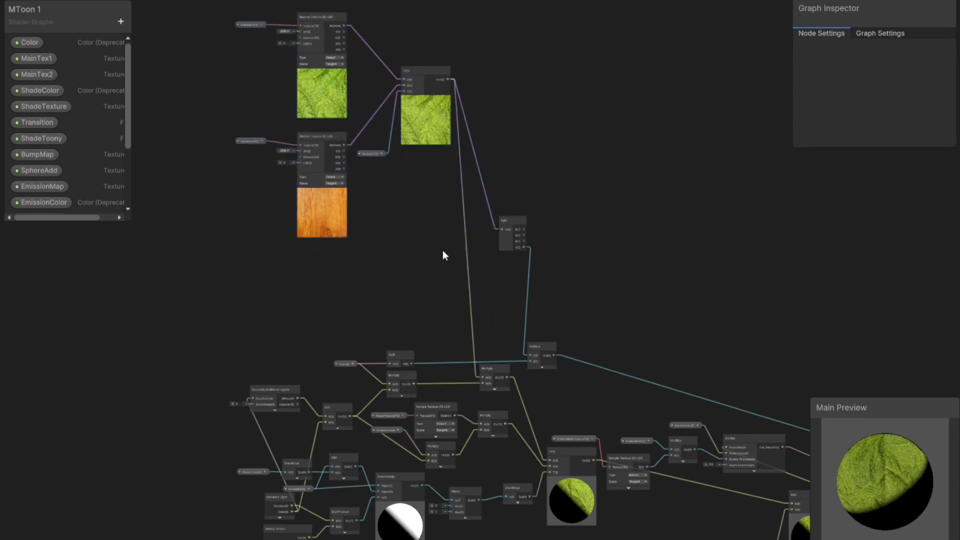
key(ctrl+v)
drag(459, 193, 146, 215)
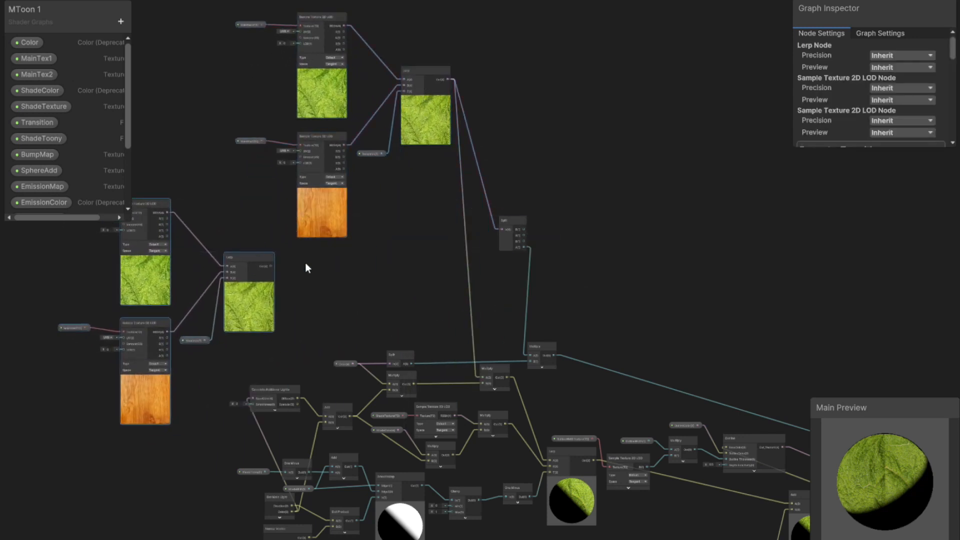
- Move the ShadeTexture nodes aside and connect the copied Lerp's output to input A of the Multiply node they fed
scroll(478, 251, up, 3)
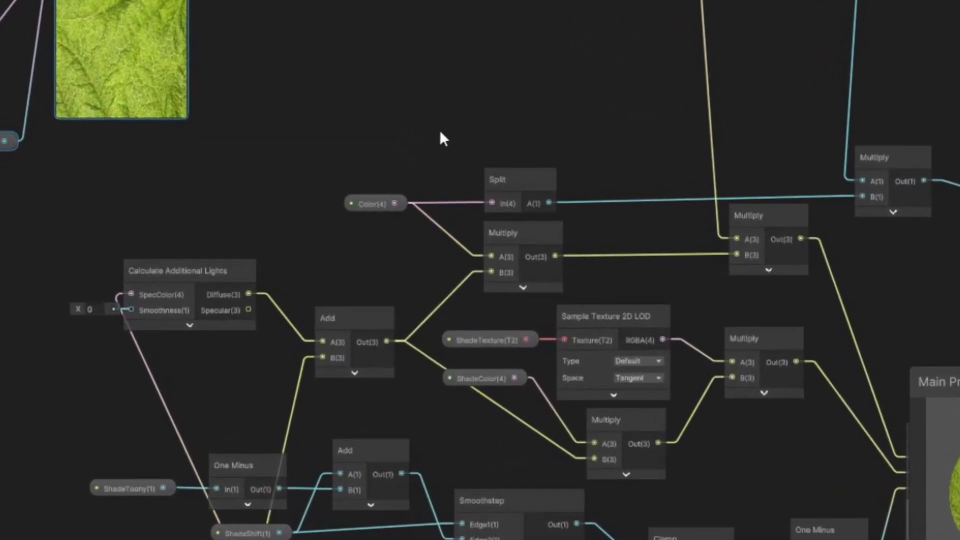
drag(494, 309, 584, 350)
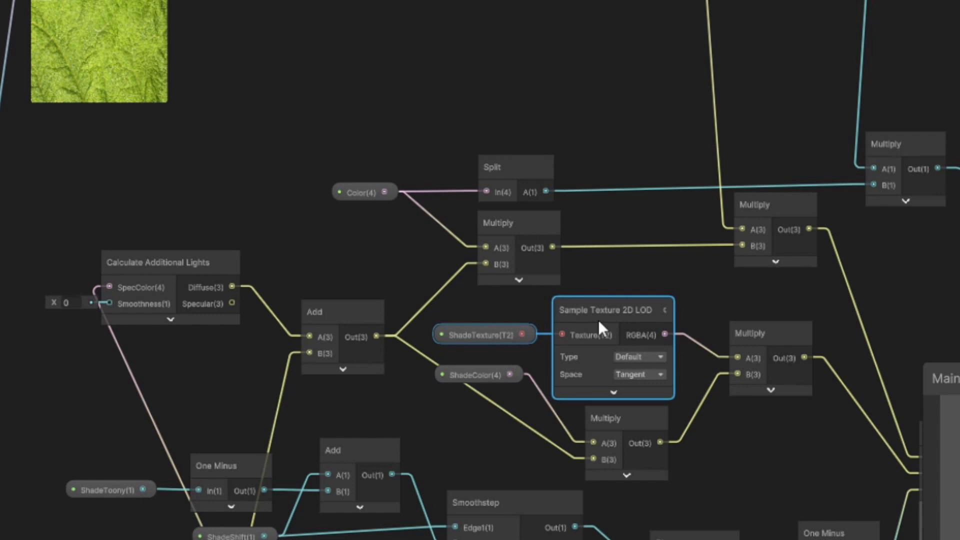
drag(598, 320, 404, 31)
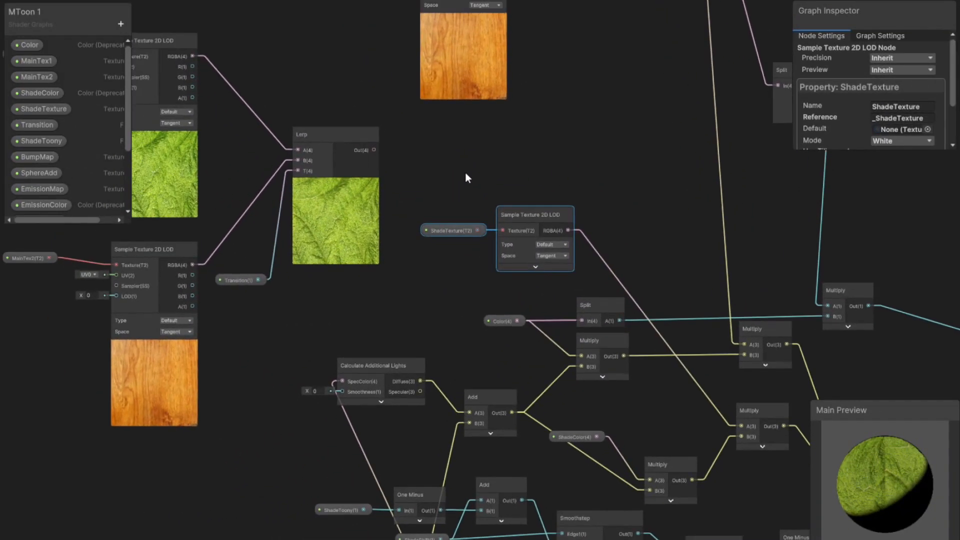
drag(424, 174, 788, 450)
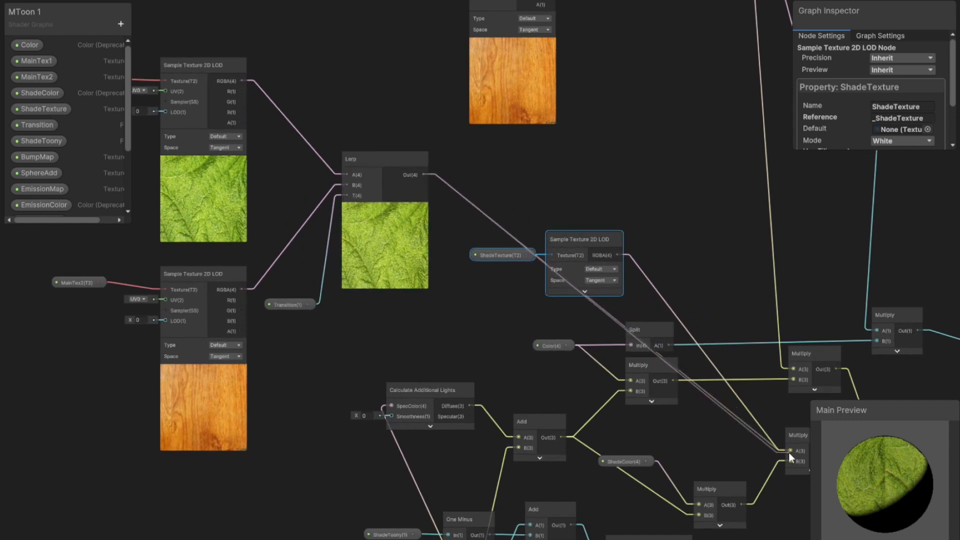
middle_drag(703, 258, 628, 252)
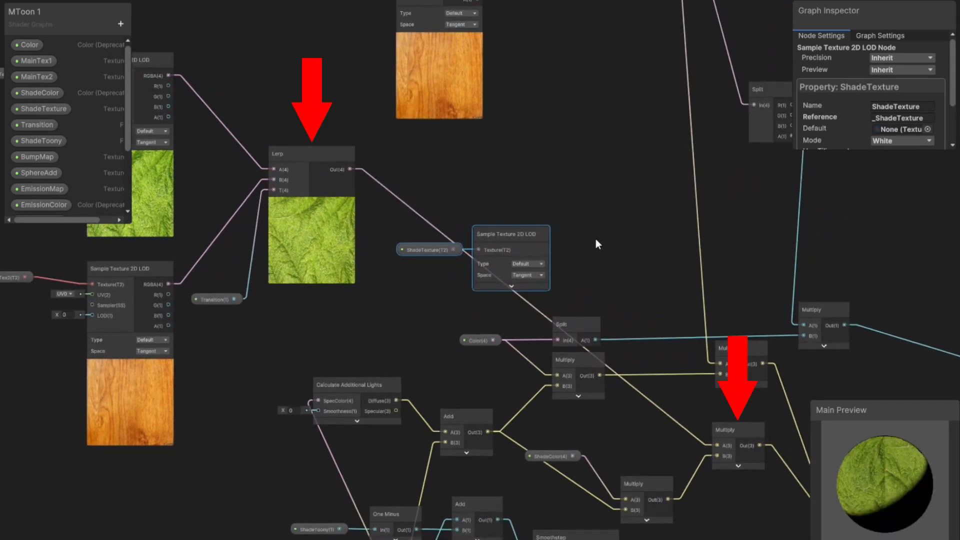
- Delete the old ShadeTexture sampler and move the ShadeTexture node just below the copied MainTex1 node
middle_drag(595, 239, 784, 306)
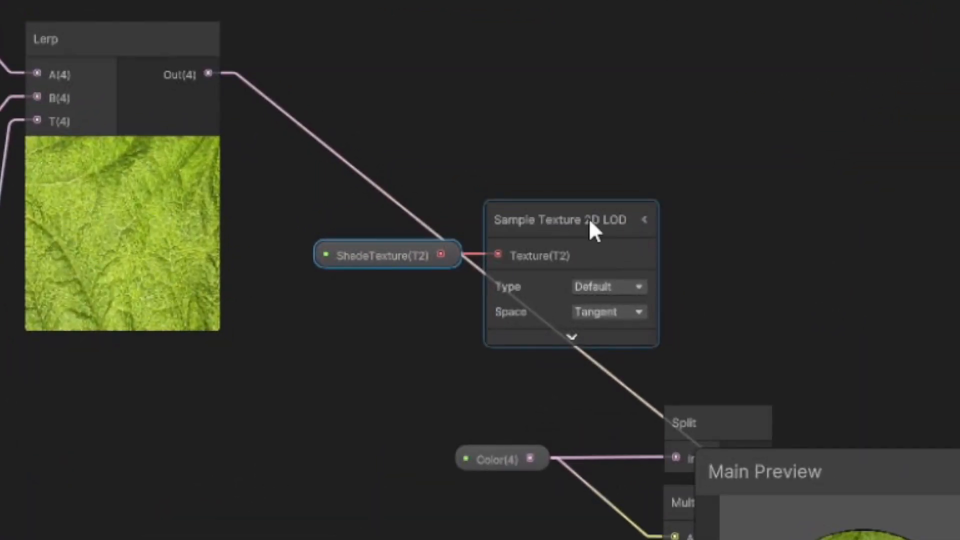
click(749, 299)
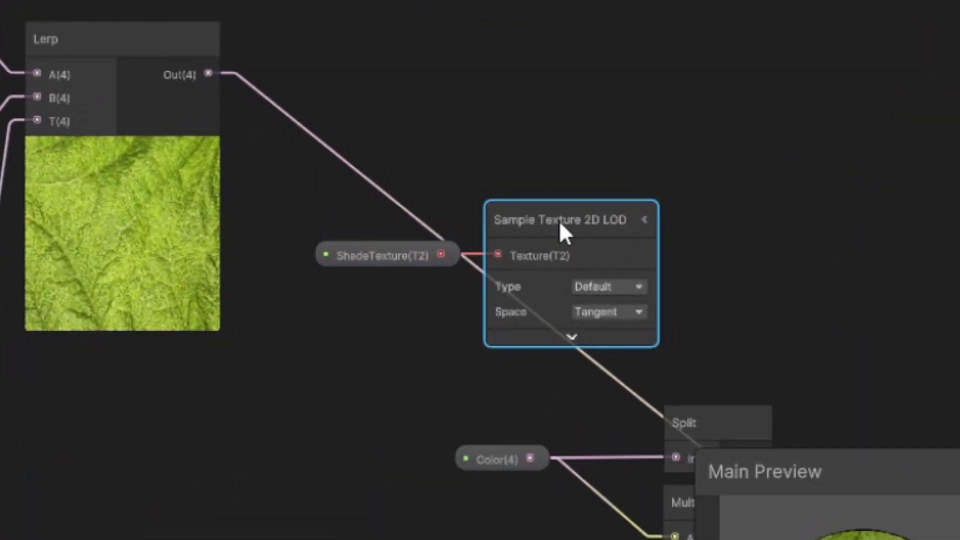
key(Delete)
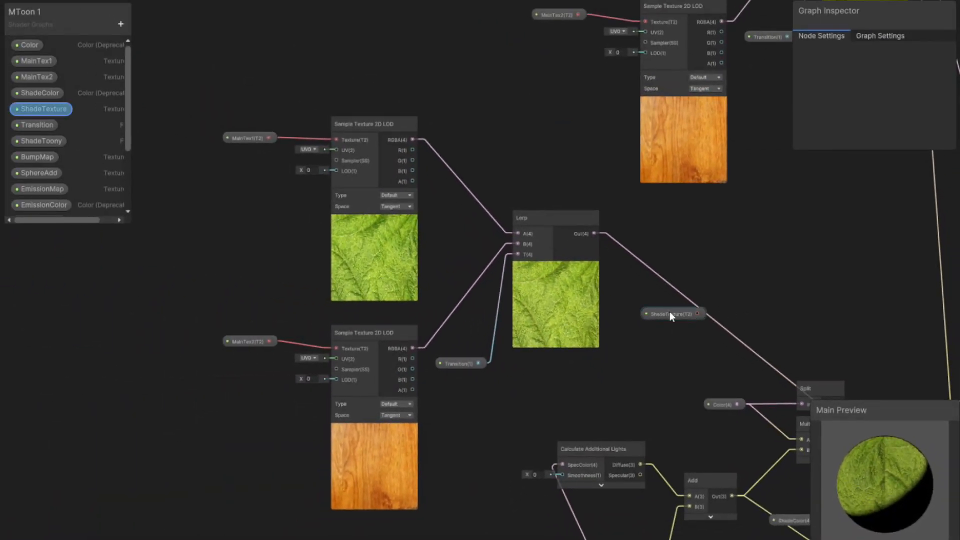
drag(670, 313, 249, 173)
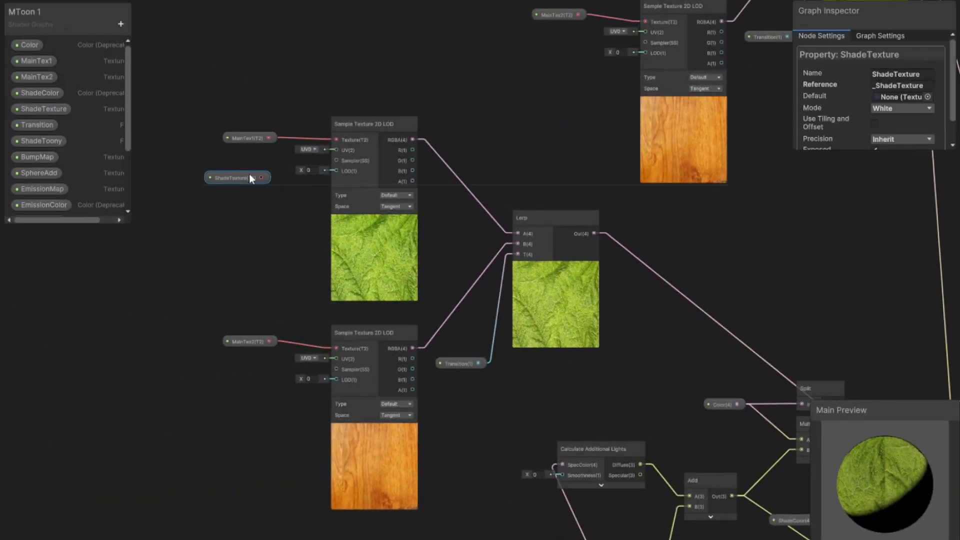
scroll(249, 173, up, 3)
mouse_move(324, 248)
mouse_down()
mouse_move(316, 250)
mouse_move(325, 236)
mouse_up()
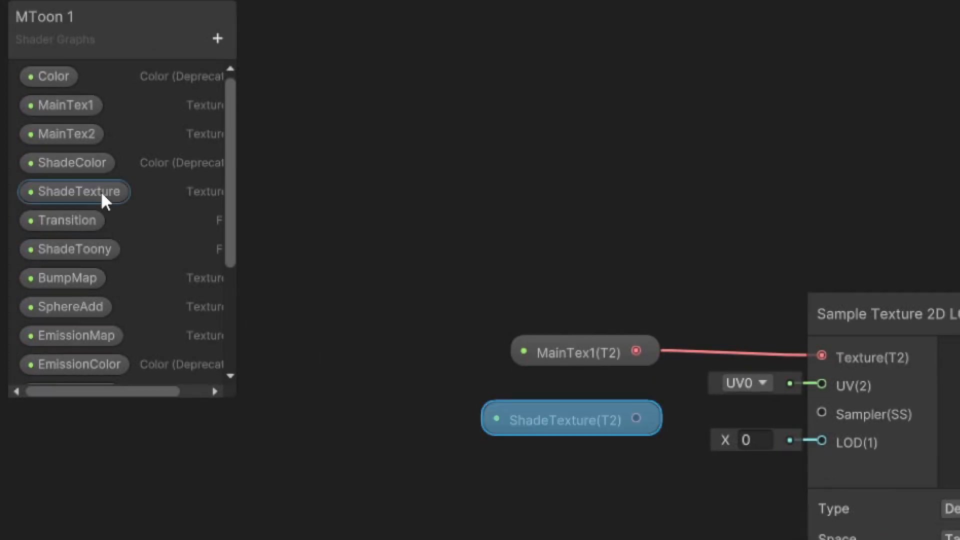
- Duplicate the ShadeTexture property and rename the pair ShadeTexture1 and ShadeTexture2
right_click(101, 190)
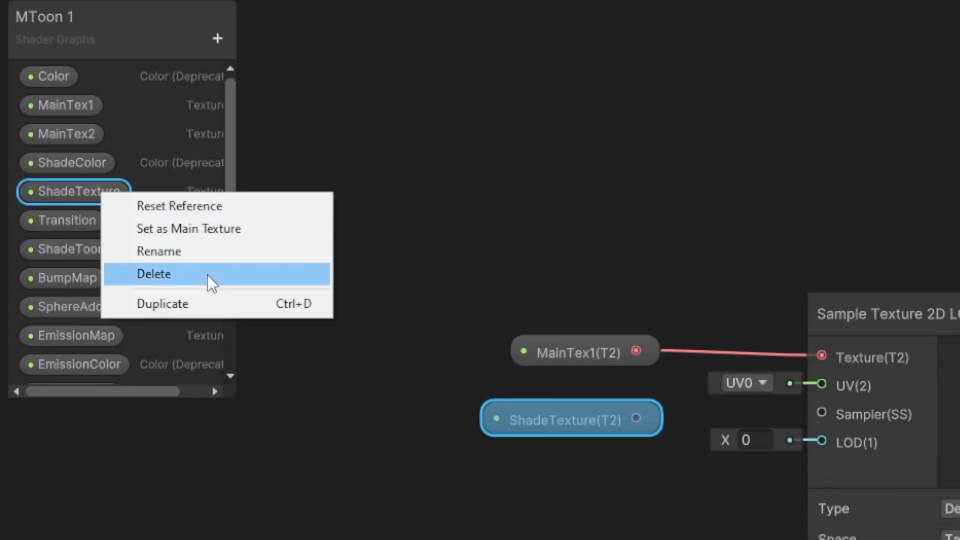
click(207, 301)
right_click(129, 193)
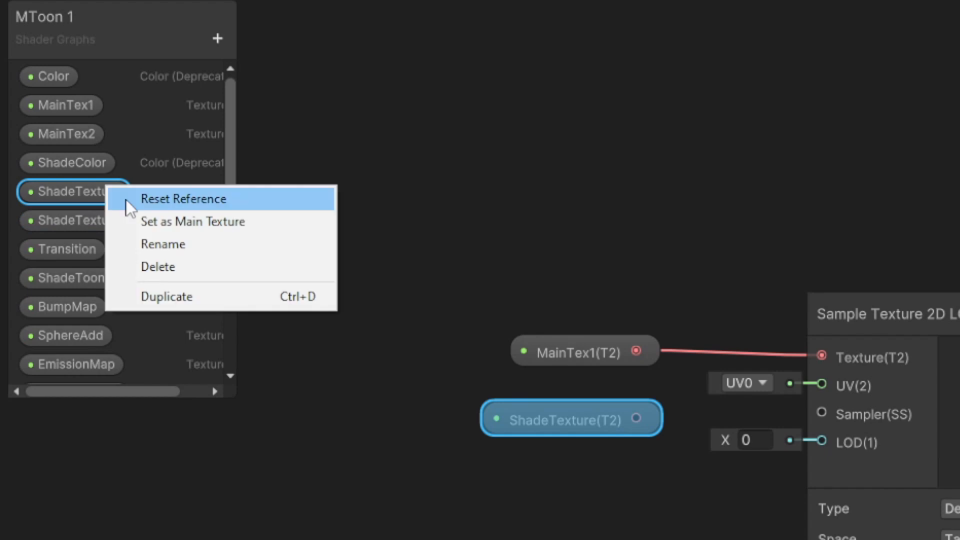
click(163, 242)
right_click(115, 223)
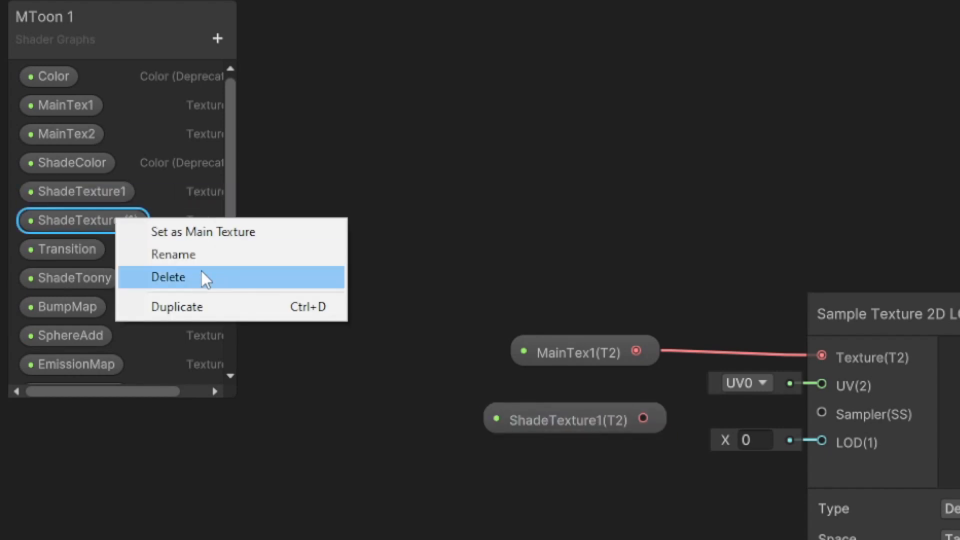
click(172, 253)
key(BackSpace)
text(2)
key(Return)
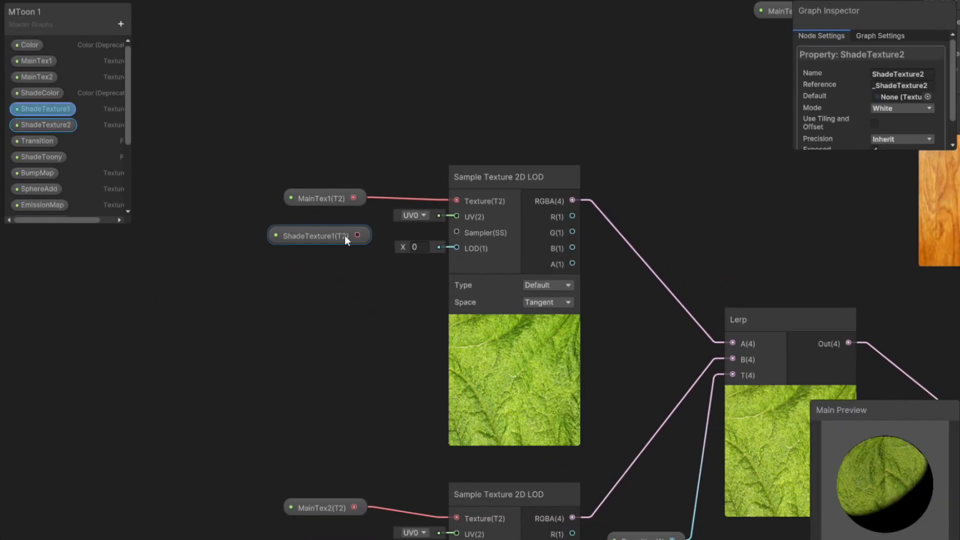
- Replace the copied MainTex1 node with ShadeTexture1 as the first copied sampler's texture input
drag(634, 411, 565, 386)
drag(459, 202, 458, 201)
click(314, 196)
key(Delete)
drag(266, 216, 314, 199)
- Add a ShadeTexture2 node to feed the second copied sampler's texture input and delete the copied MainTex2 node
middle_drag(350, 311, 352, 170)
drag(46, 124, 337, 270)
drag(371, 279, 458, 375)
click(322, 364)
key(Delete)
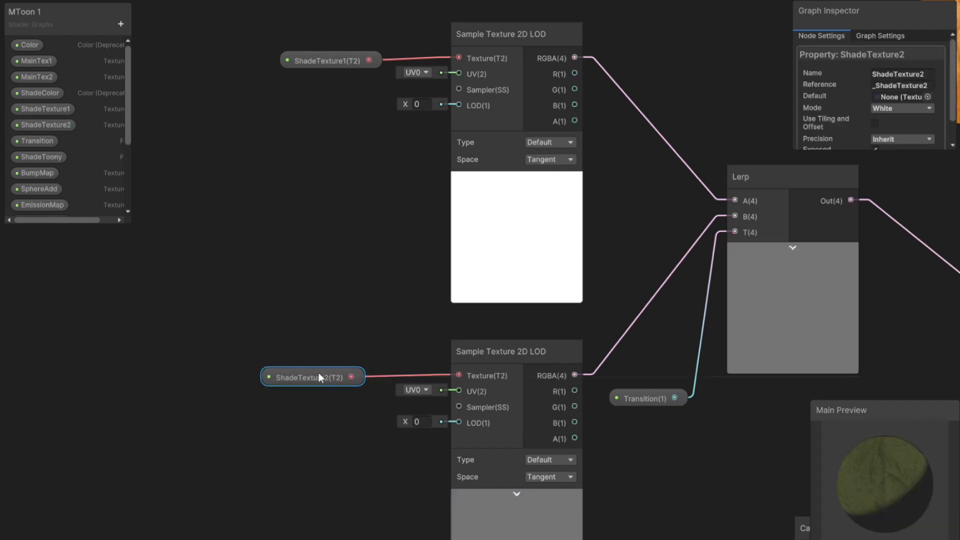
scroll(675, 417, down, 3)
middle_drag(674, 414, 350, 419)
scroll(529, 270, down, 5)
middle_drag(655, 291, 590, 228)
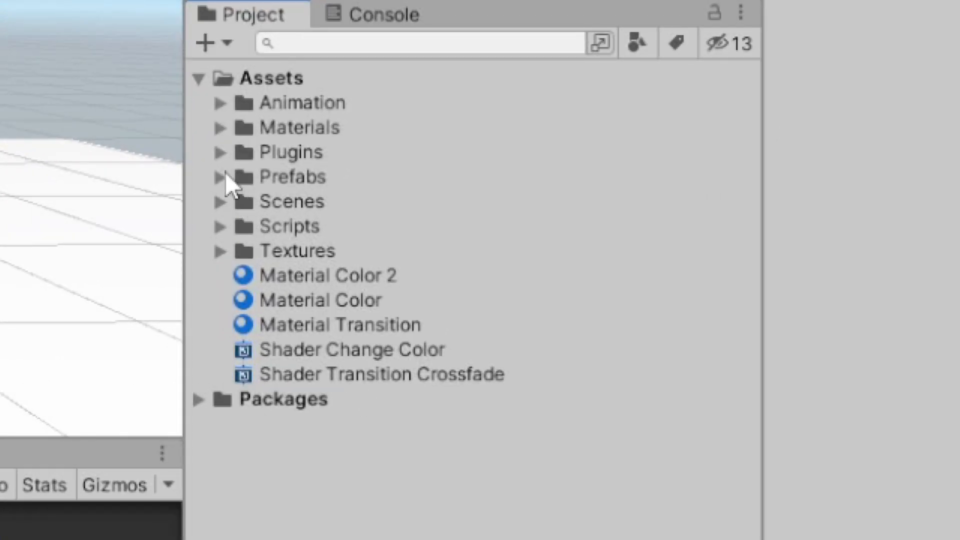
- Switch the Shoes_01_CLOTH, Tops_01_CLOTH and Body_00_SKIN materials in Vita.Materials to the MToon_Transition shader graph
click(221, 177)
click(242, 202)
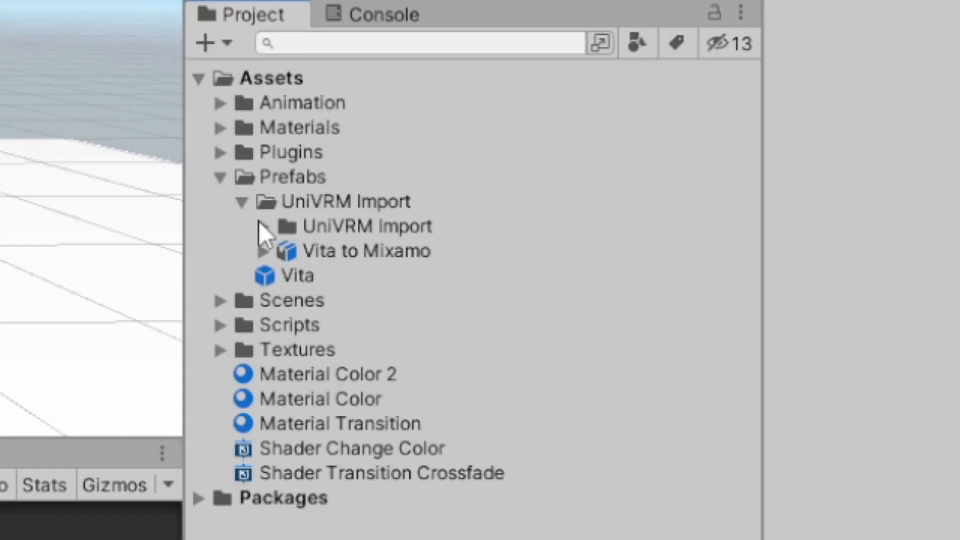
click(263, 226)
click(285, 325)
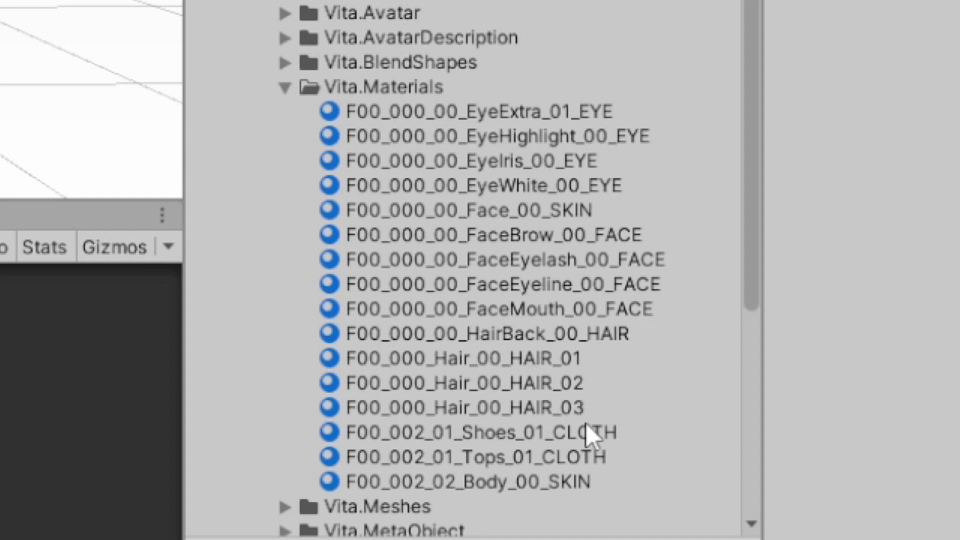
click(587, 424)
shift+click(558, 451)
shift+click(541, 481)
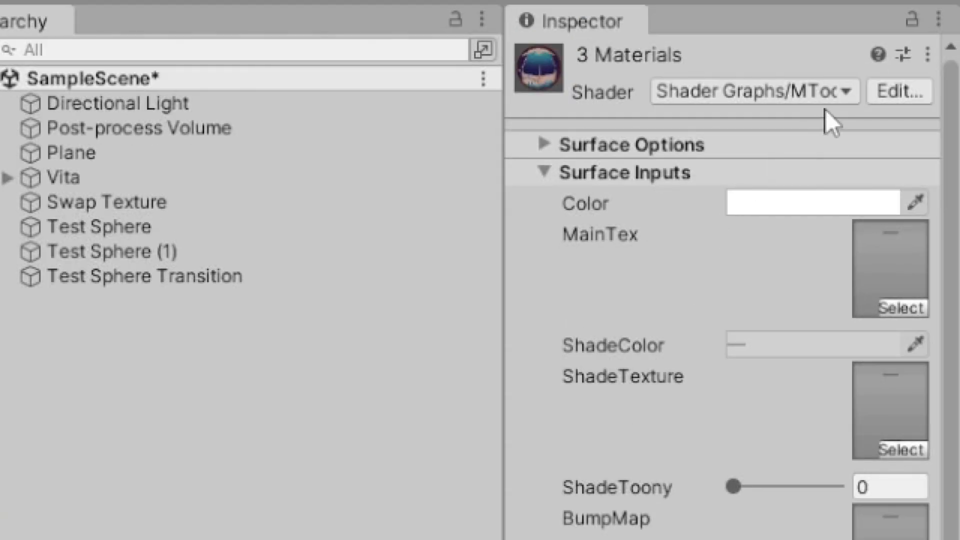
click(835, 92)
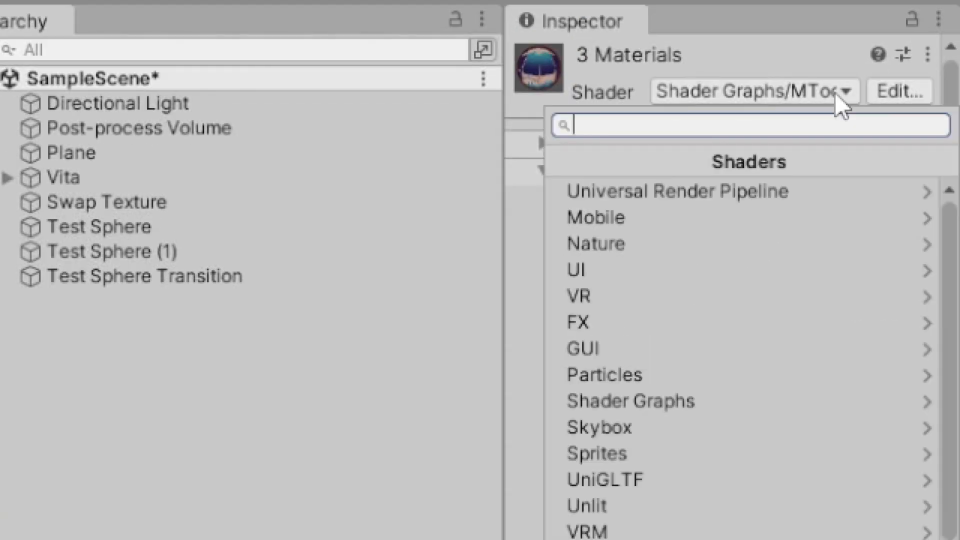
click(730, 399)
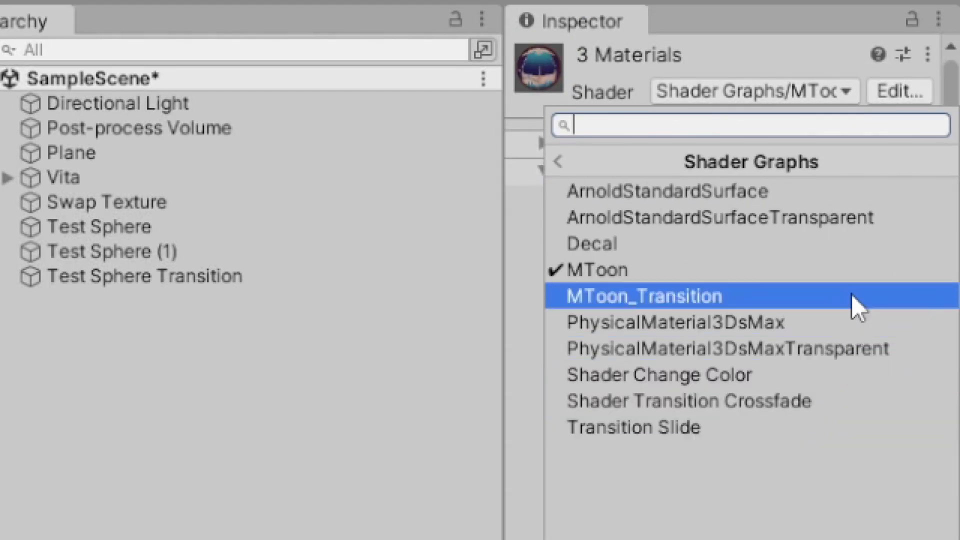
click(826, 299)
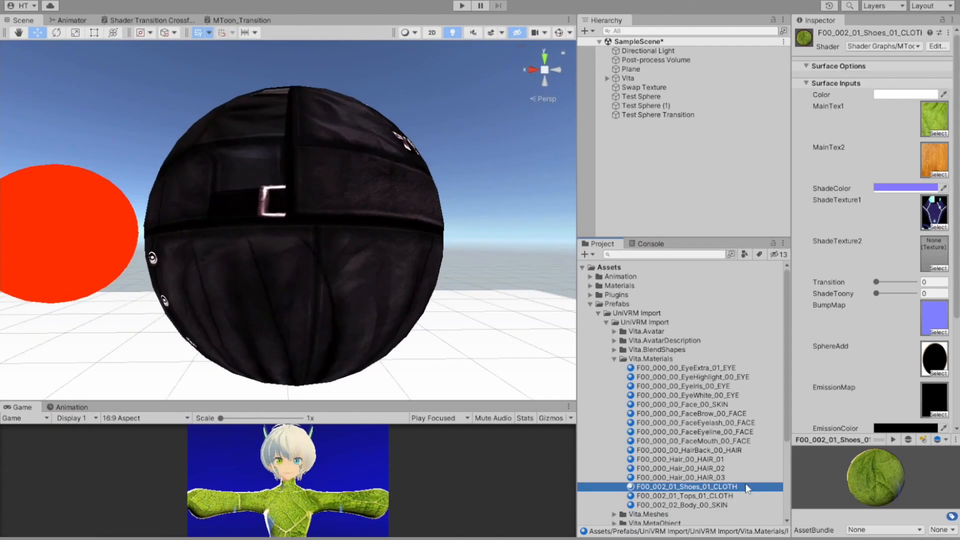
- Assign the normal shoes texture to the Shoes material's MainTex1 and ShadeTexture1, and the Evil shoes texture to MainTex2 and ShadeTexture2
key(ctrl+f)
text(shoes)
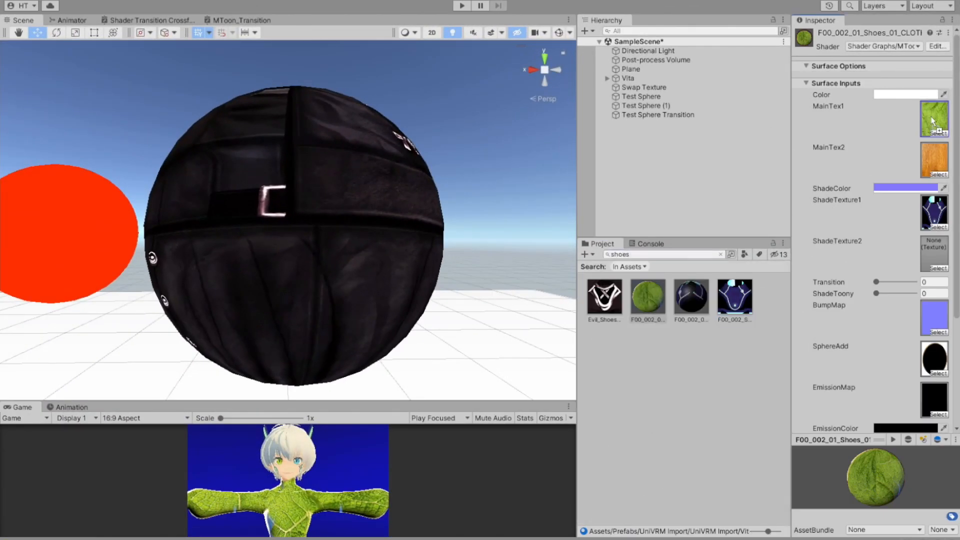
drag(606, 299, 940, 255)
click(721, 254)
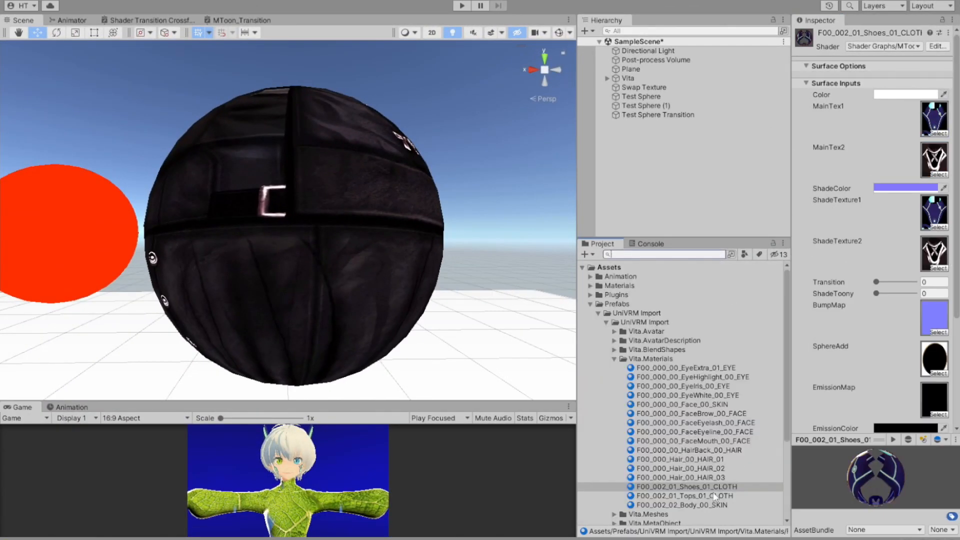
- Fill the main and shade texture slots of the Tops and Body materials with their matching normal and Evil textures
click(717, 494)
click(664, 253)
text(tops)
drag(934, 163, 934, 163)
click(933, 212)
scroll(900, 240, down, 2)
drag(670, 520, 934, 51)
scroll(733, 373, up, 2)
click(744, 370)
scroll(744, 370, up, 3)
click(943, 142)
drag(669, 521, 936, 59)
scroll(828, 222, up, 2)
click(645, 254)
text(body)
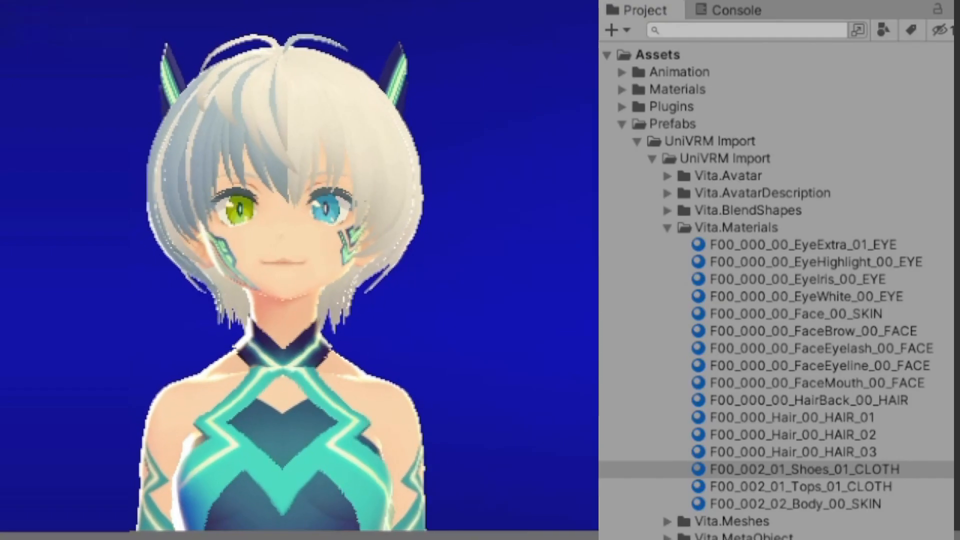
- Select the Shoes, Tops and Body materials together and vary their Transition value to preview the outfit crossfade
click(868, 468)
shift+click(848, 503)
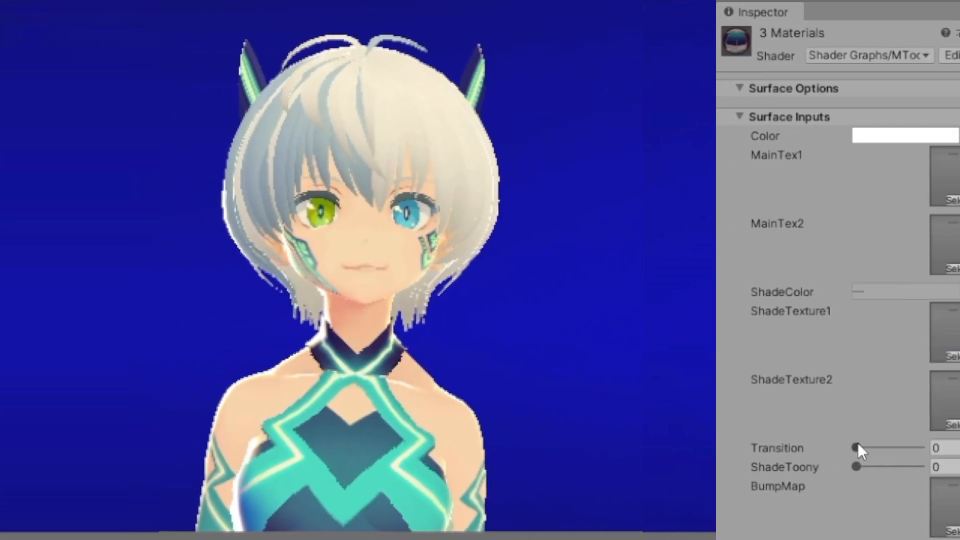
drag(832, 447, 821, 487)
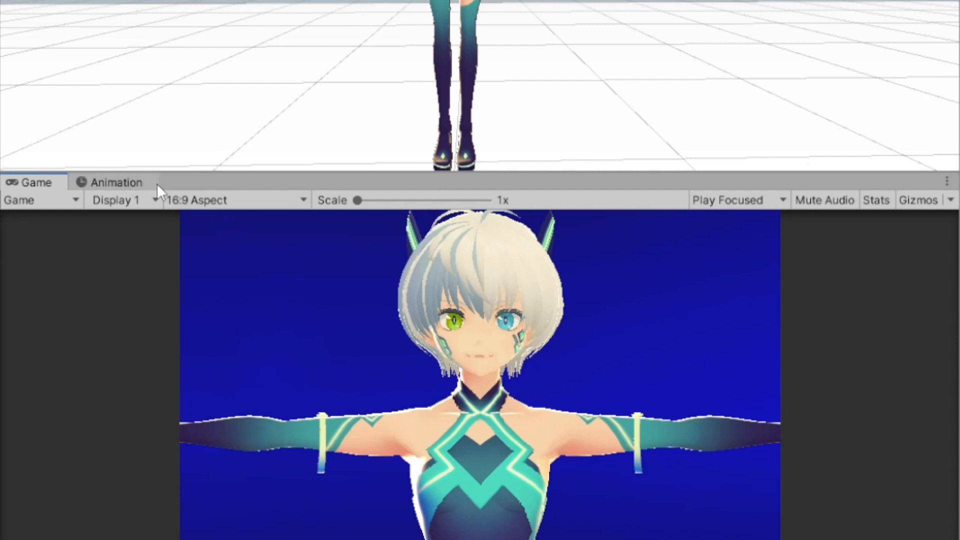
- Add the Body's Material._Transition property to the Facial Transition (Normal to Evil) animation clip
click(140, 182)
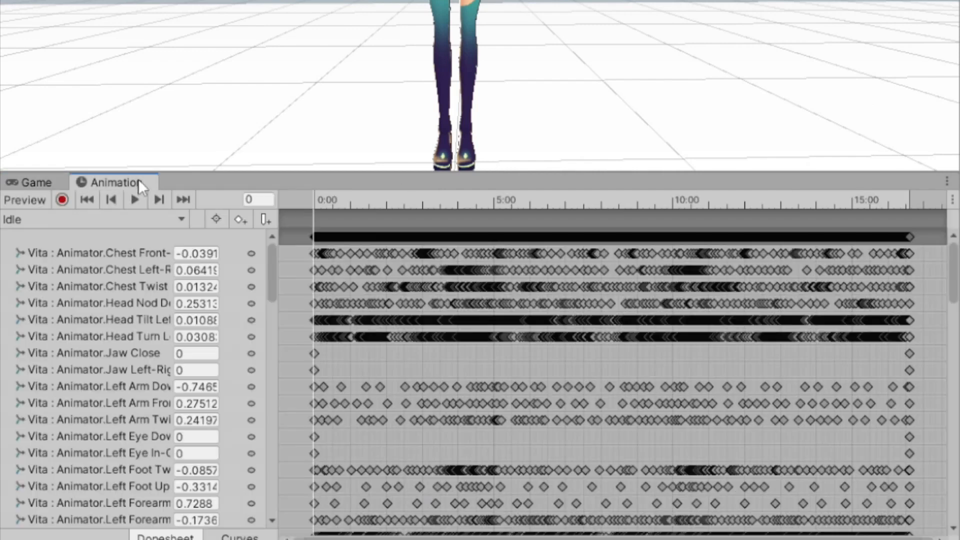
click(158, 223)
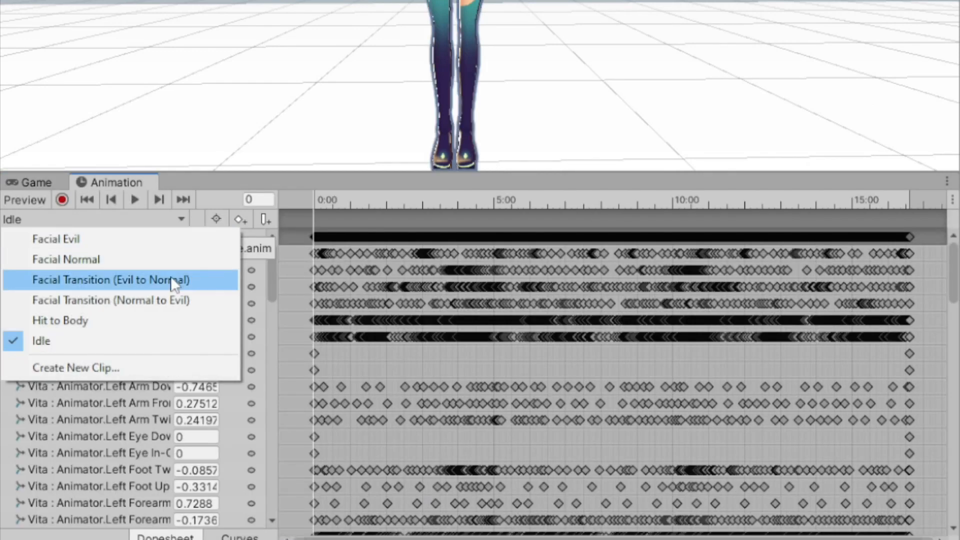
click(197, 300)
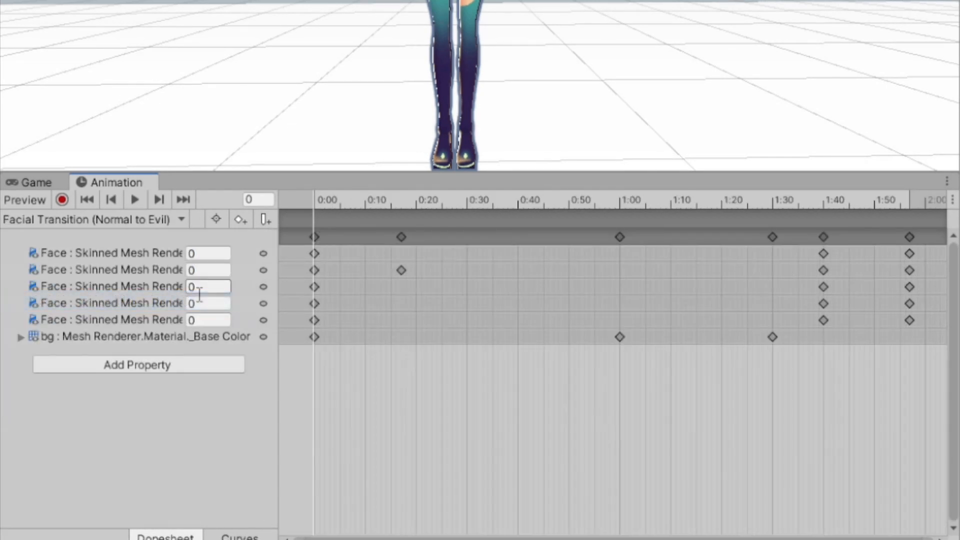
click(181, 364)
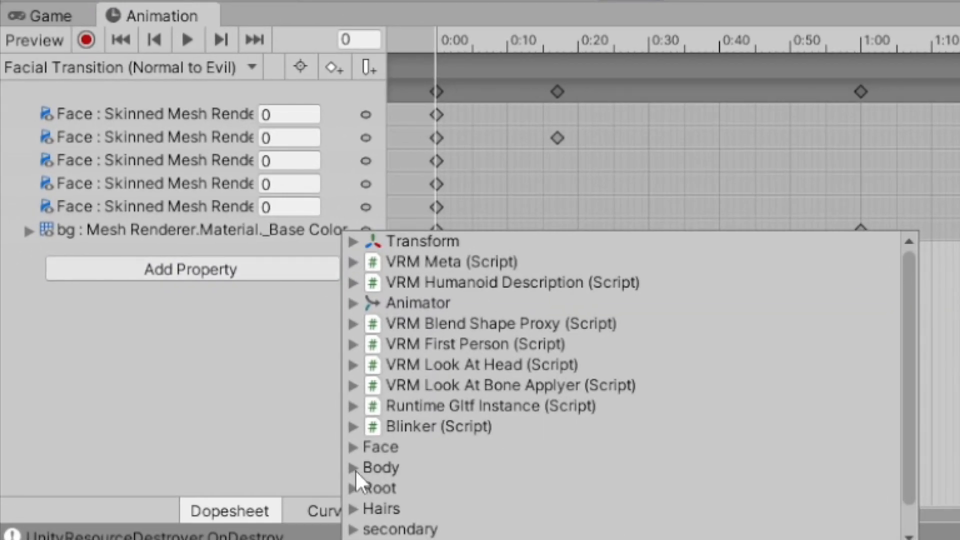
click(354, 467)
click(370, 435)
scroll(707, 413, down, 15)
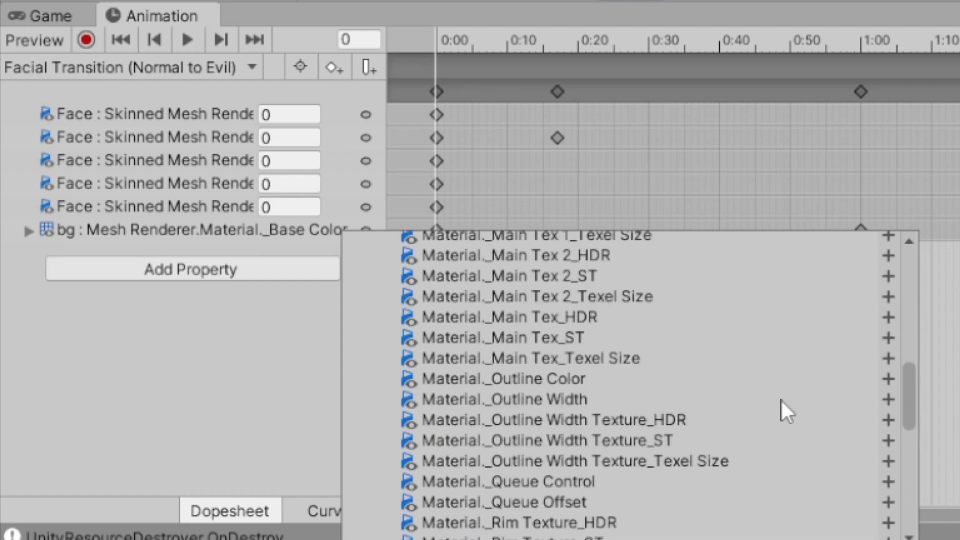
click(615, 389)
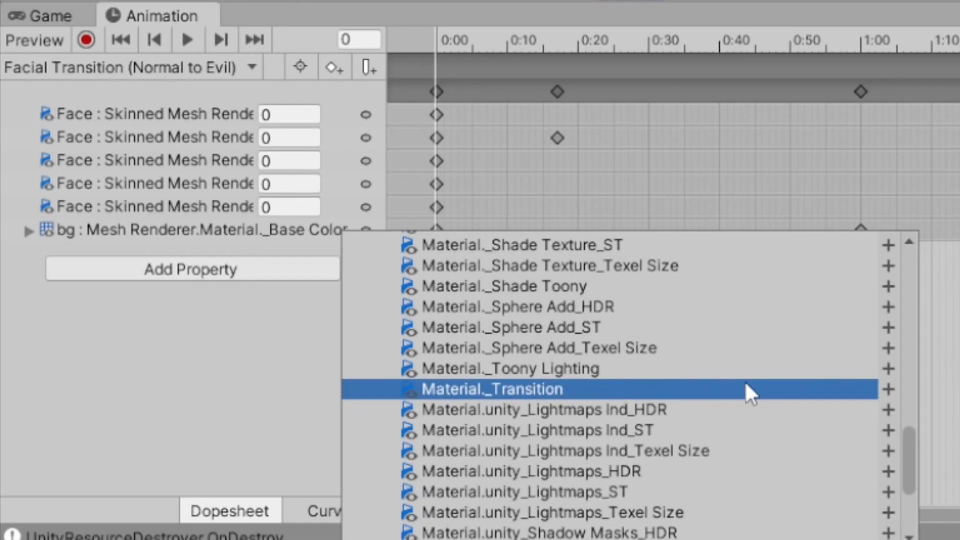
click(890, 383)
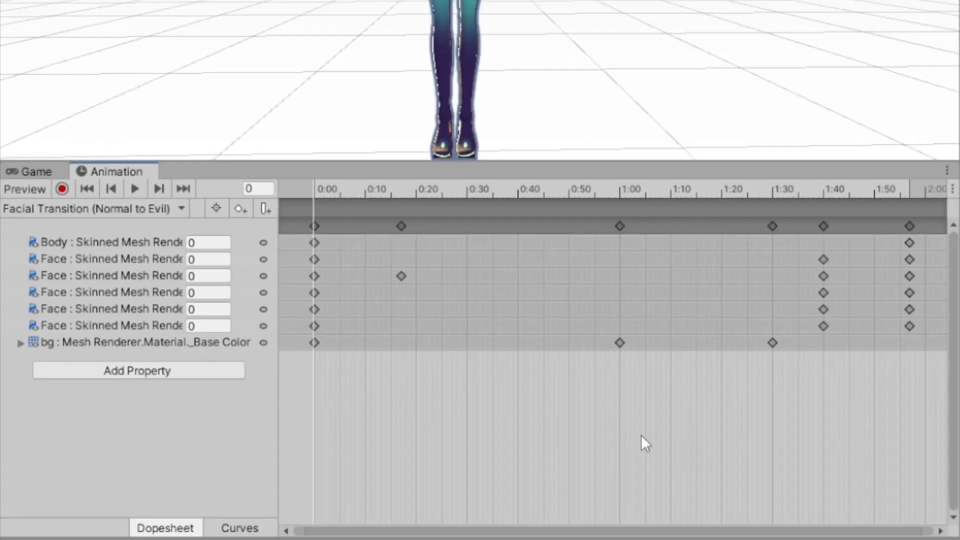
- Add Body Transition keys at frames 60 and 90 of the Normal to Evil clip, setting frame 90 to 1
drag(691, 190, 687, 166)
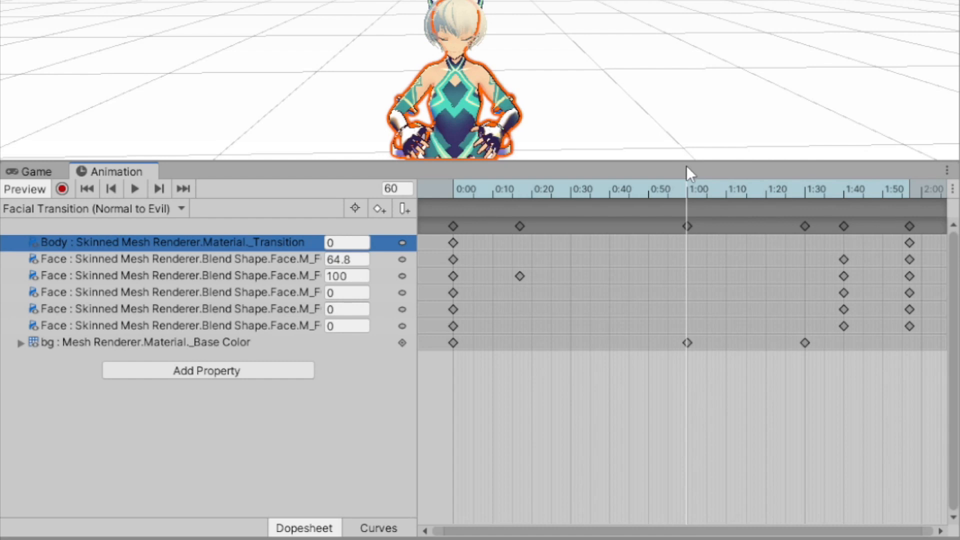
right_click(689, 241)
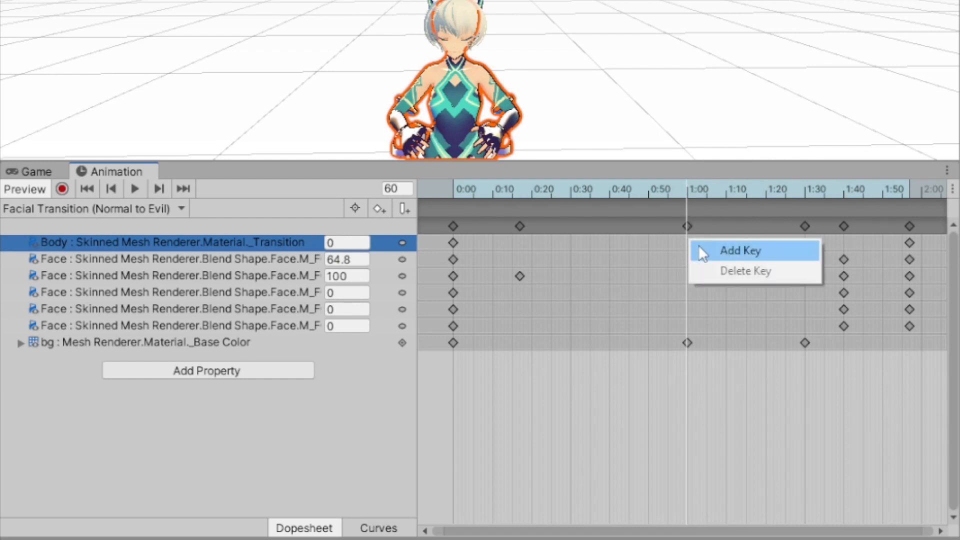
click(708, 250)
right_click(804, 245)
click(840, 256)
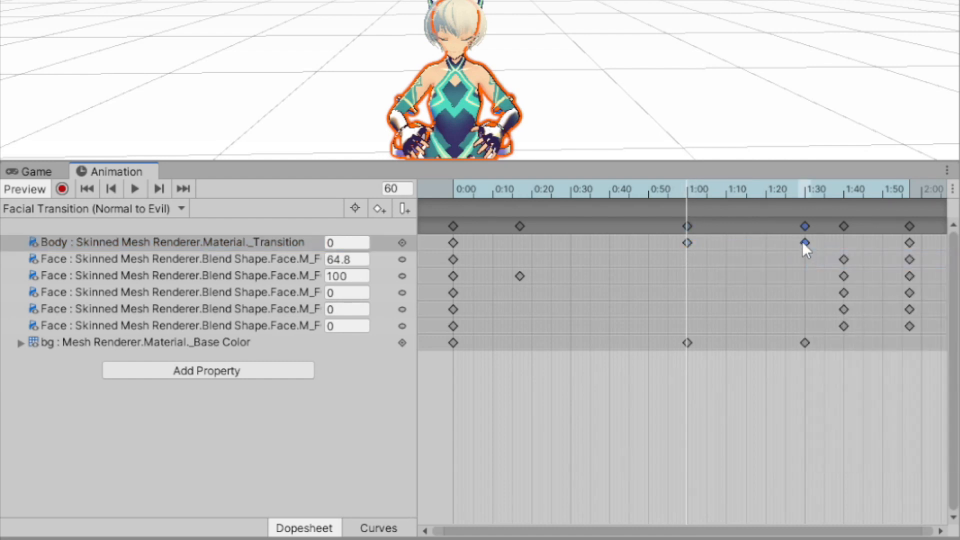
click(804, 243)
click(359, 242)
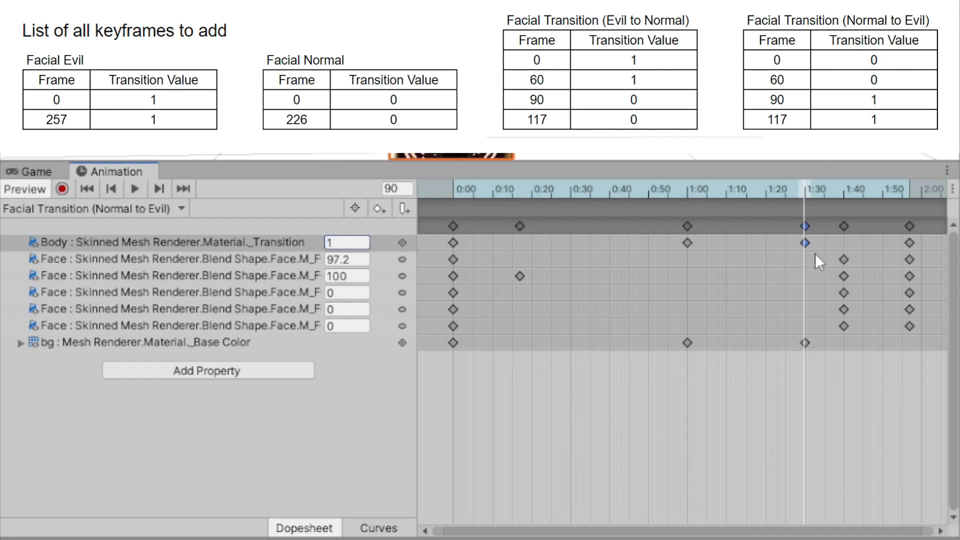
- Add the Body's Material._Transition property to the Facial Transition (Evil to Normal) clip
click(183, 209)
click(110, 265)
click(240, 354)
click(325, 429)
click(337, 473)
scroll(440, 485, down, 5)
click(709, 450)
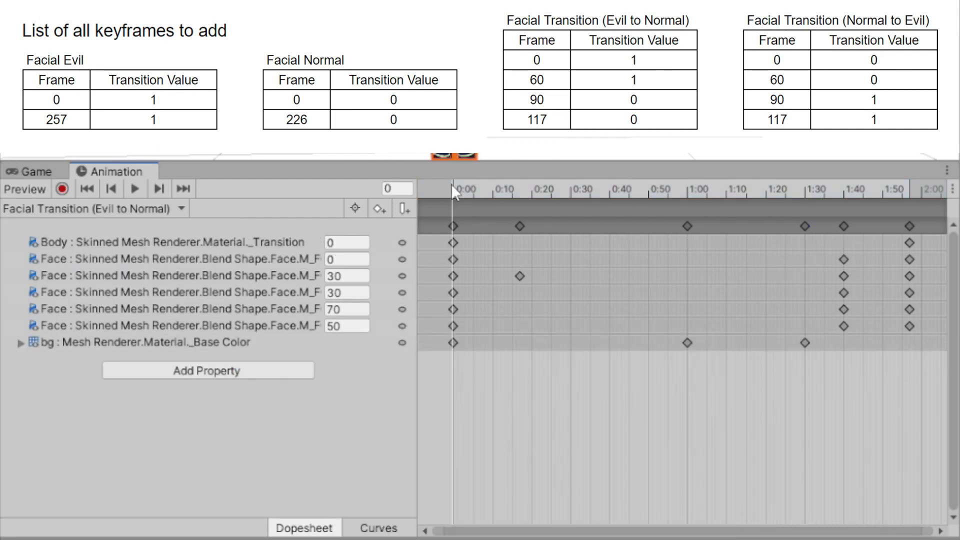
- Key the Body Transition in the Evil to Normal clip with 1 at frame 60 and 0 at frame 90
drag(689, 192, 803, 209)
click(688, 242)
click(353, 242)
text(1)
click(804, 242)
click(353, 242)
text(0)
- In the Facial Evil clip, set the Body's Transition keys at frames 0 and 257 to 1
click(158, 212)
click(145, 222)
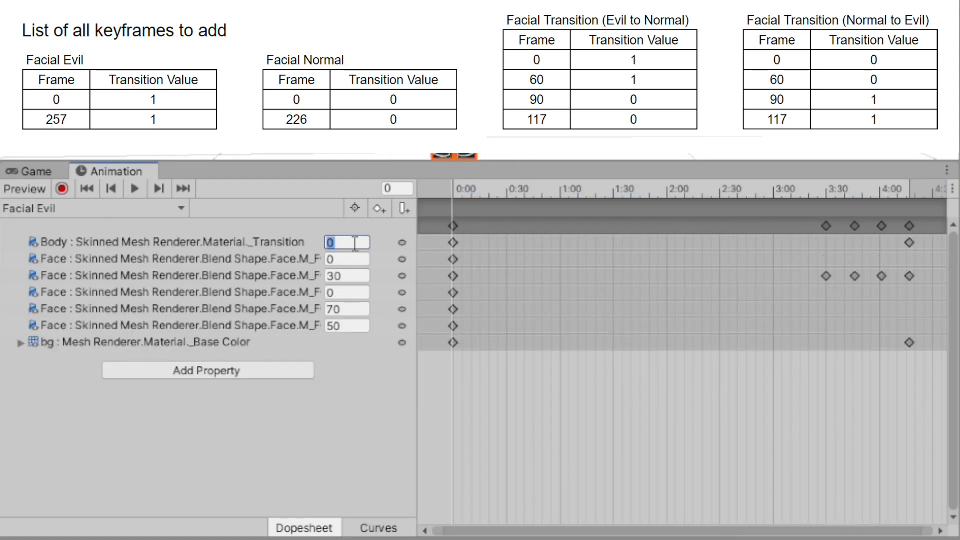
click(910, 193)
click(909, 226)
- Add the Body's Material._Transition property to the Facial Normal clip
click(159, 209)
click(145, 238)
click(239, 354)
click(325, 429)
click(337, 474)
scroll(485, 460, down, 10)
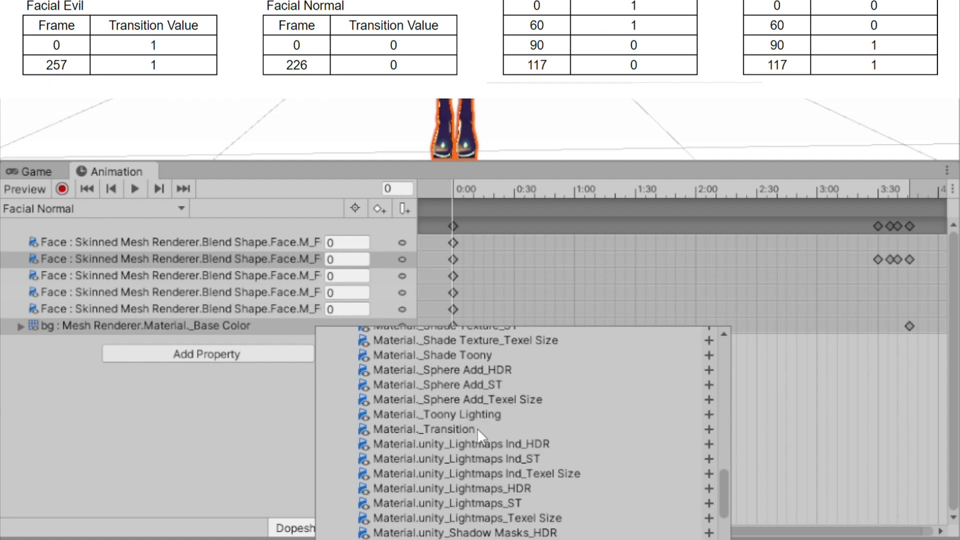
click(709, 429)
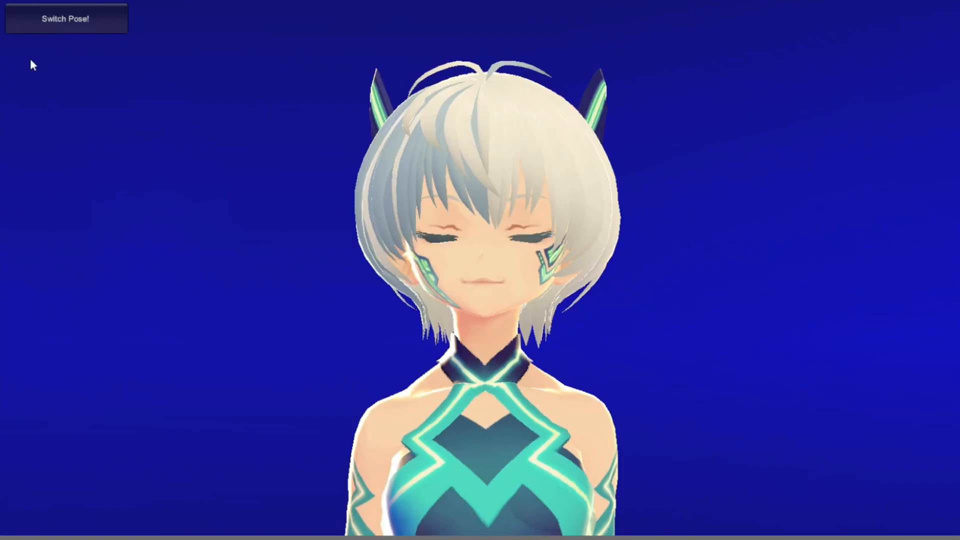
- Test the outfit crossfade in the running scene by switching the character's pose back and forth
click(29, 22)
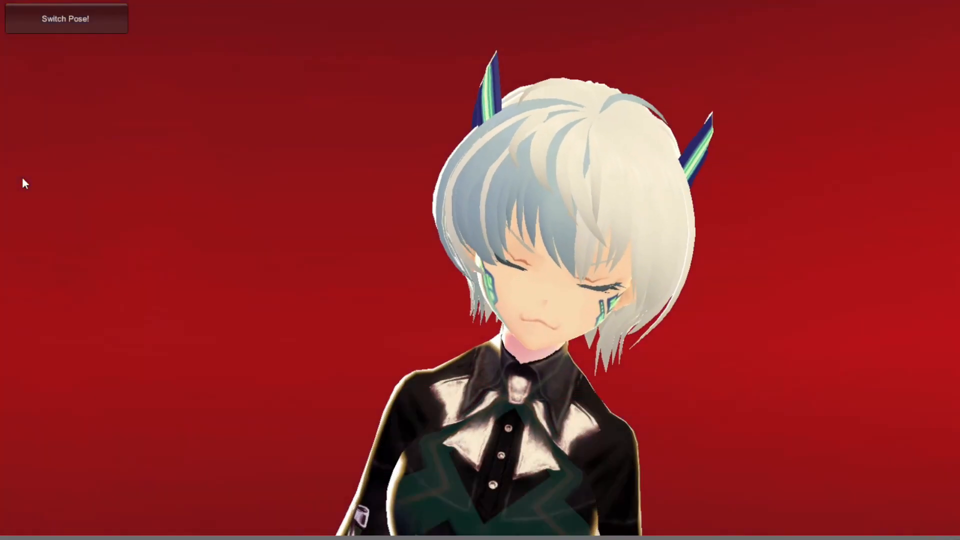
click(33, 19)
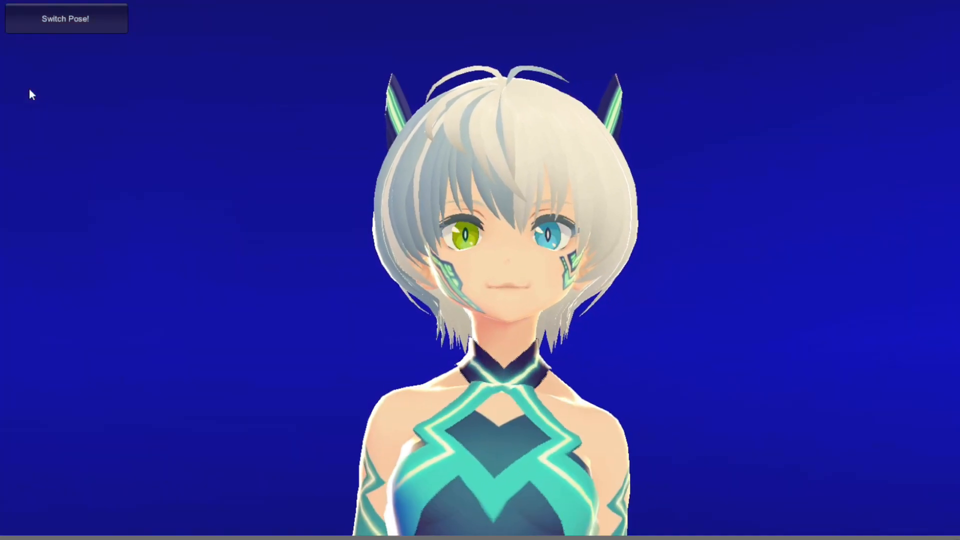
click(25, 28)
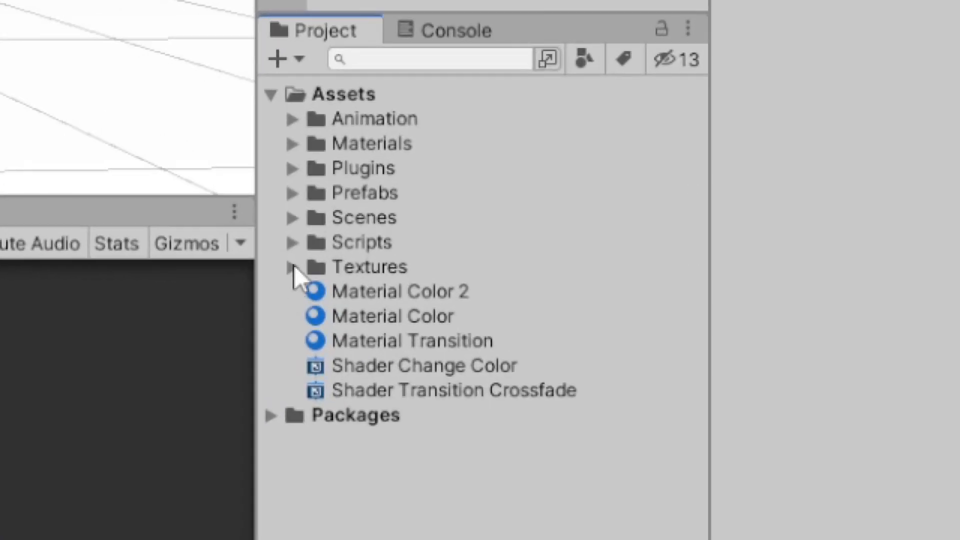
- Duplicate the SwapTexture script and rename both the copy and its class SwapTextureShader
click(607, 322)
click(485, 295)
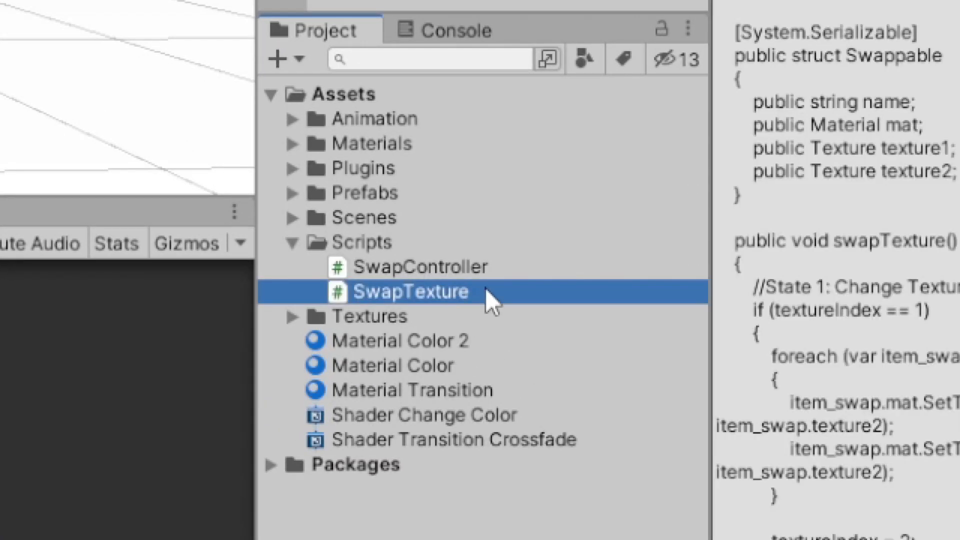
key(ctrl+d)
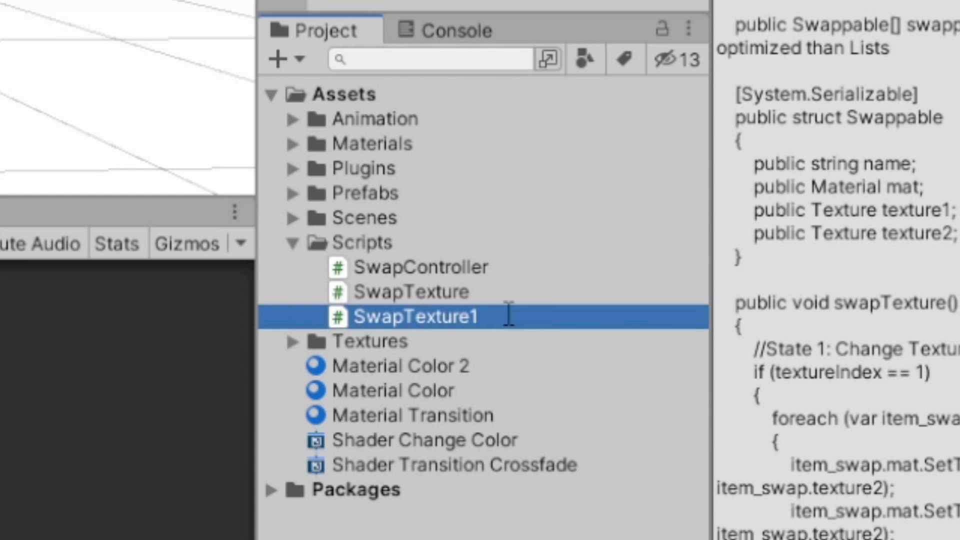
click(508, 315)
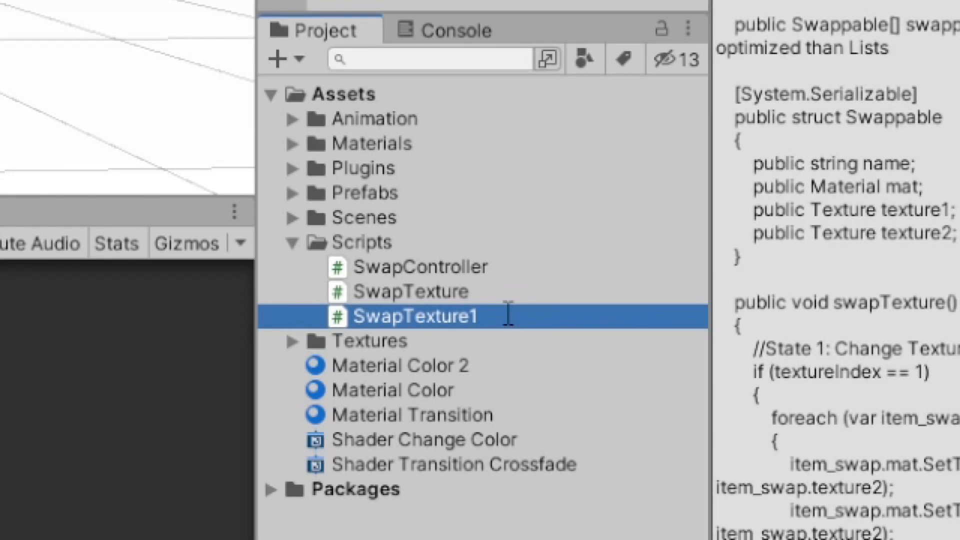
click(509, 315)
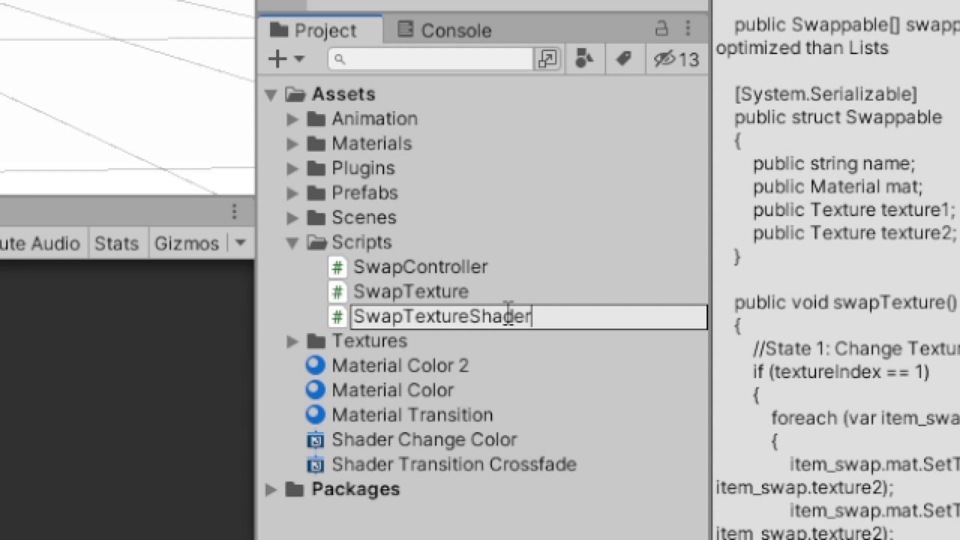
text(Shader)
key(Return)
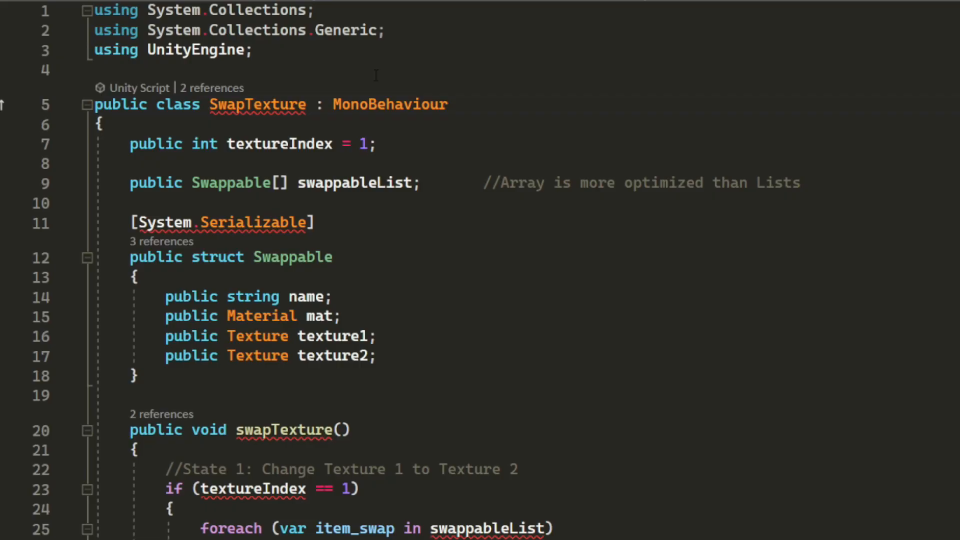
text(Shader)
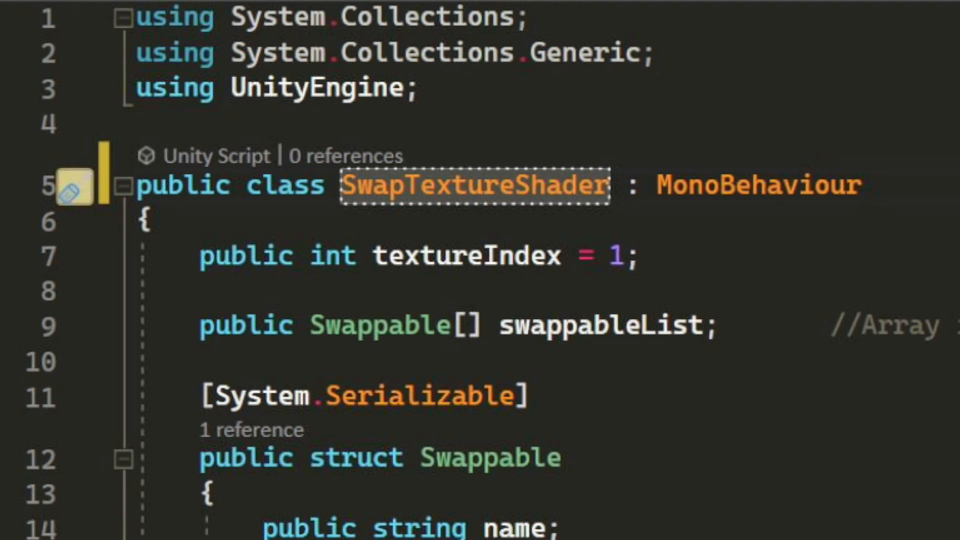
- In swapTexture(), rename the shader properties to _MainTex2 and _ShadeTexture2 in both the State 1 and State 2 loops
scroll(691, 407, down, 4)
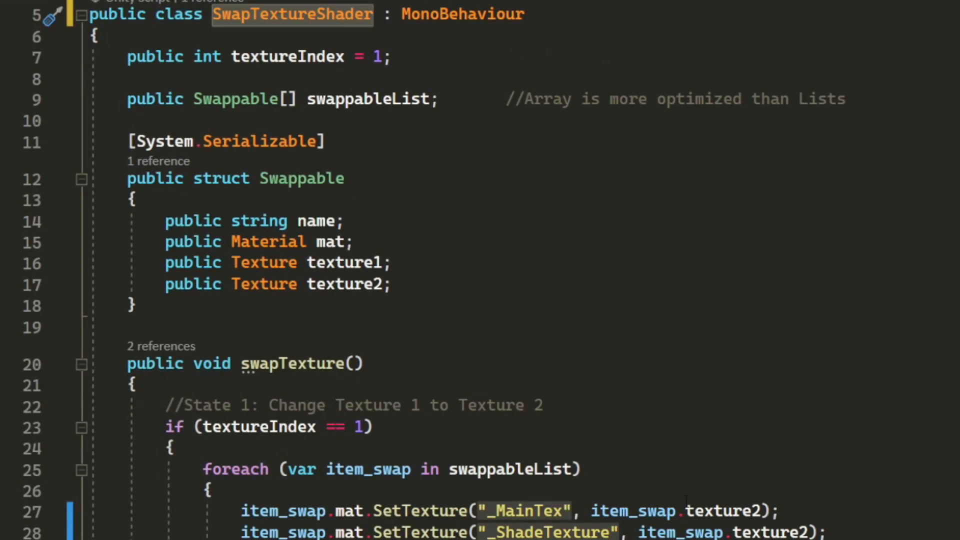
scroll(691, 407, down, 3)
click(571, 194)
text(2)
click(609, 216)
text(2)
click(570, 448)
text(2)
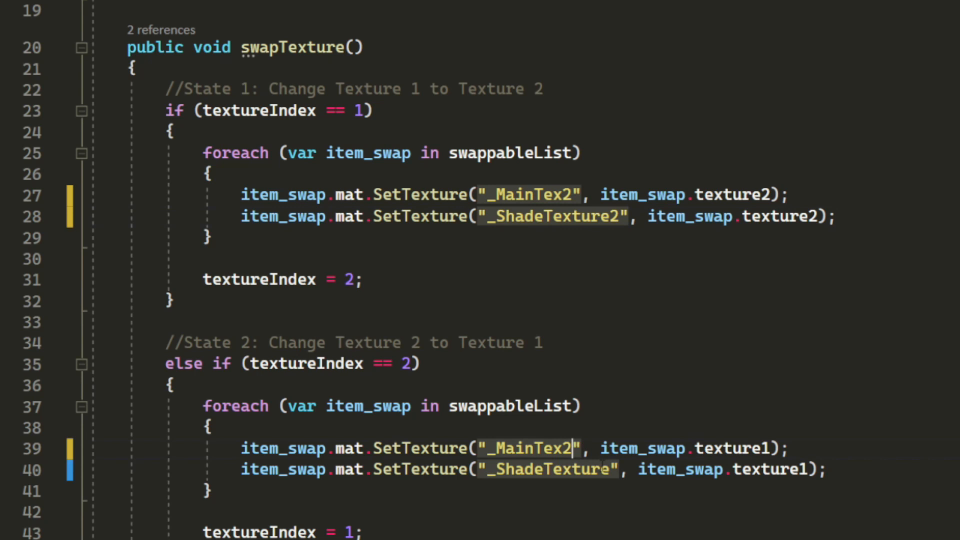
click(612, 469)
text(2)
scroll(480, 270, down, 1)
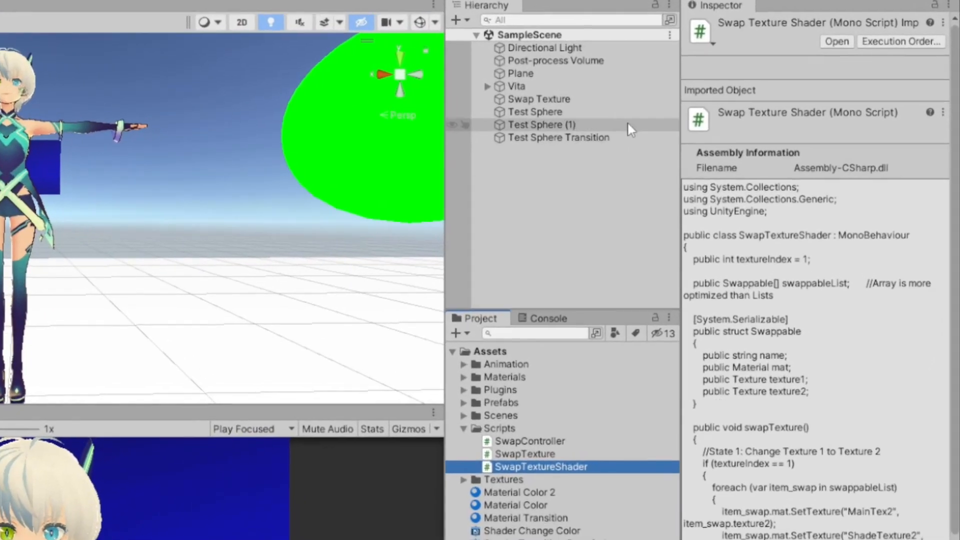
- Attach the SwapTextureShader script to the Swap Texture object, between its Swap Controller and Swap Texture components
click(722, 90)
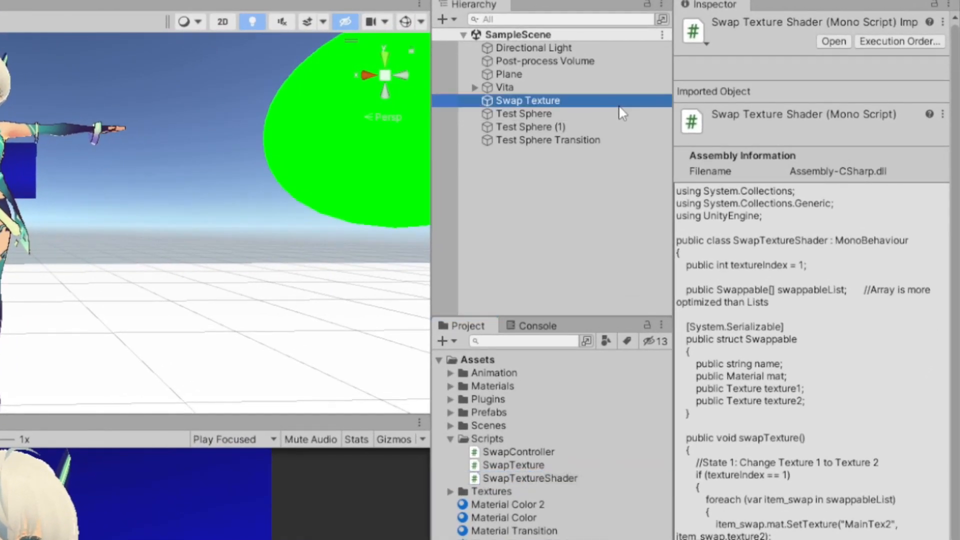
drag(542, 472, 720, 510)
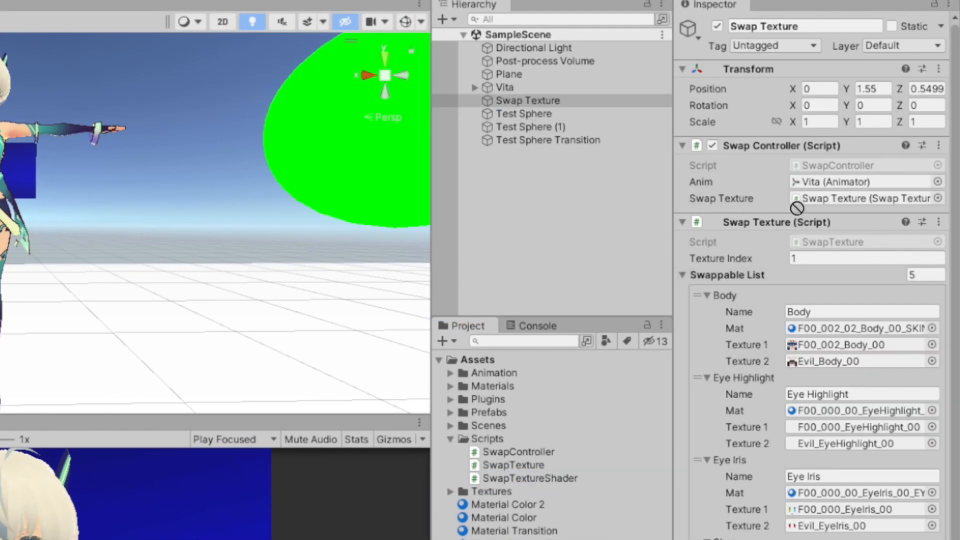
drag(796, 208, 797, 213)
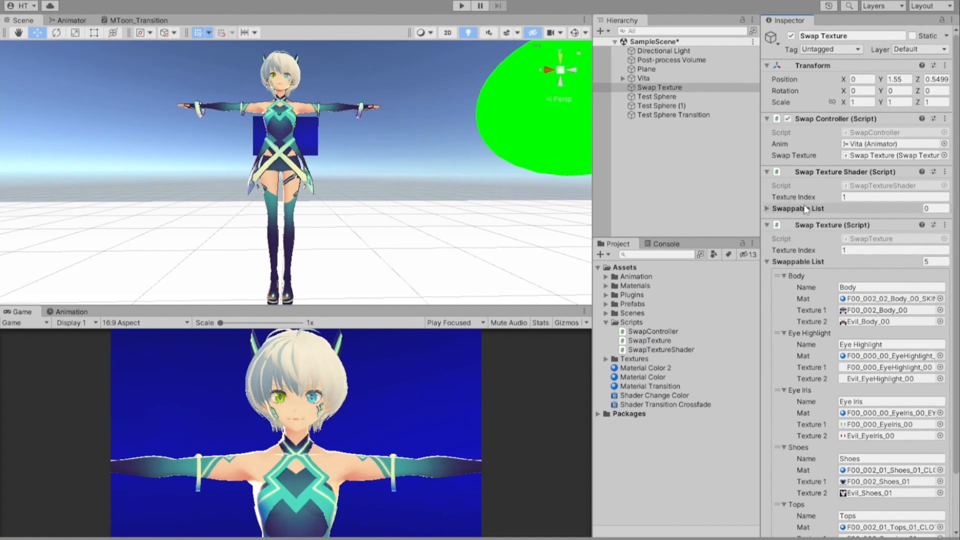
- Set the Swap Texture Shader component's Swappable List size to 5 and expand its entries
click(806, 209)
click(934, 208)
text(5)
key(Return)
click(806, 223)
click(806, 280)
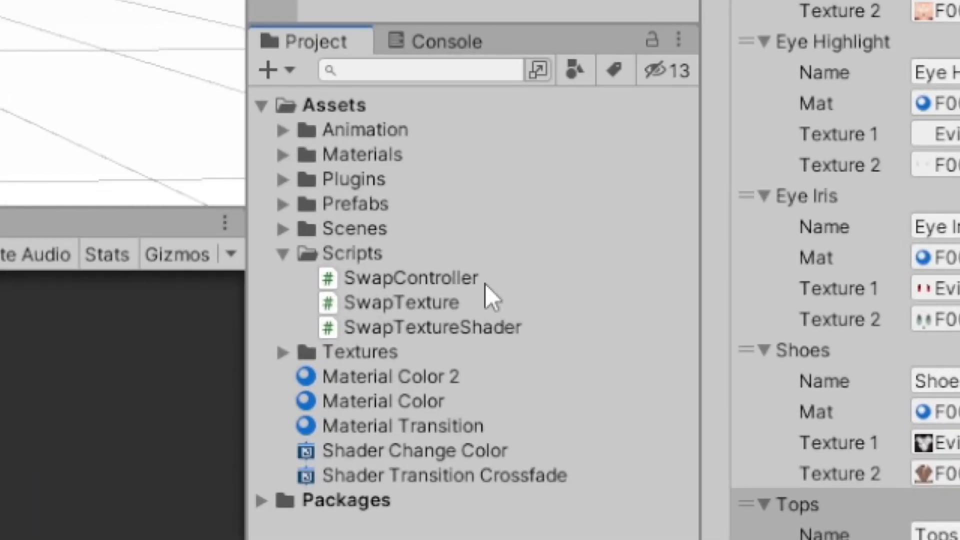
- In the SwapController script, declare a public SwapTextureShader variable named swapTextureShader below the swapTexture variable
click(625, 317)
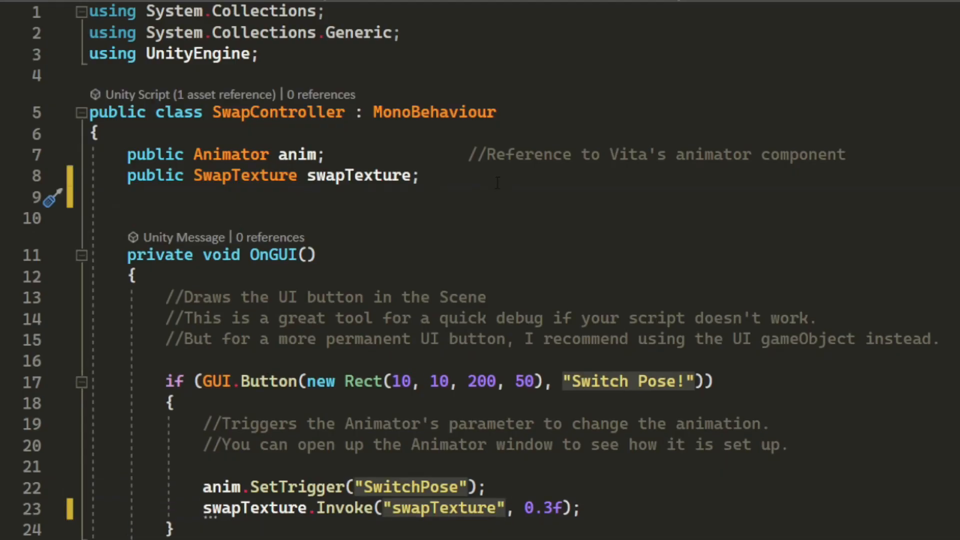
text(blic SwapTextureShader swap)
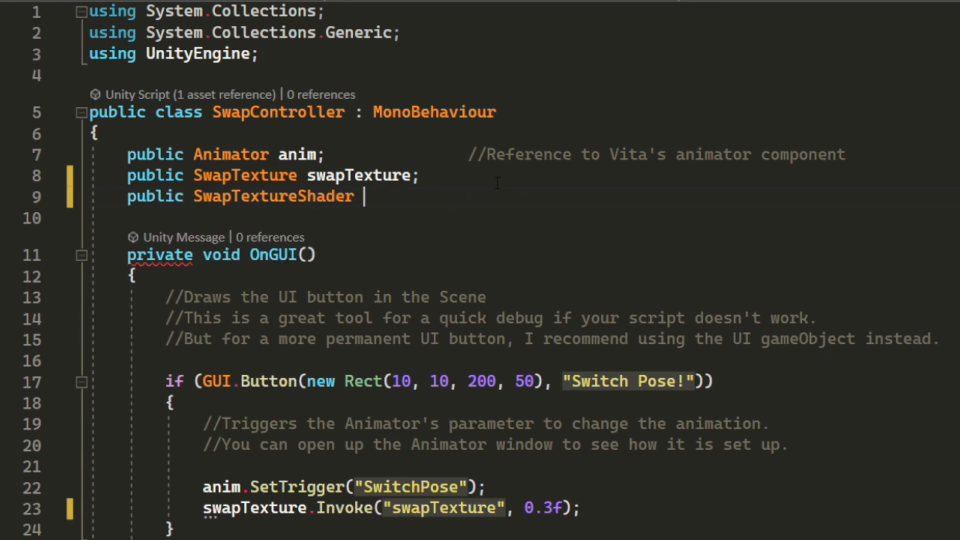
key(Down)
key(Down)
key(Tab)
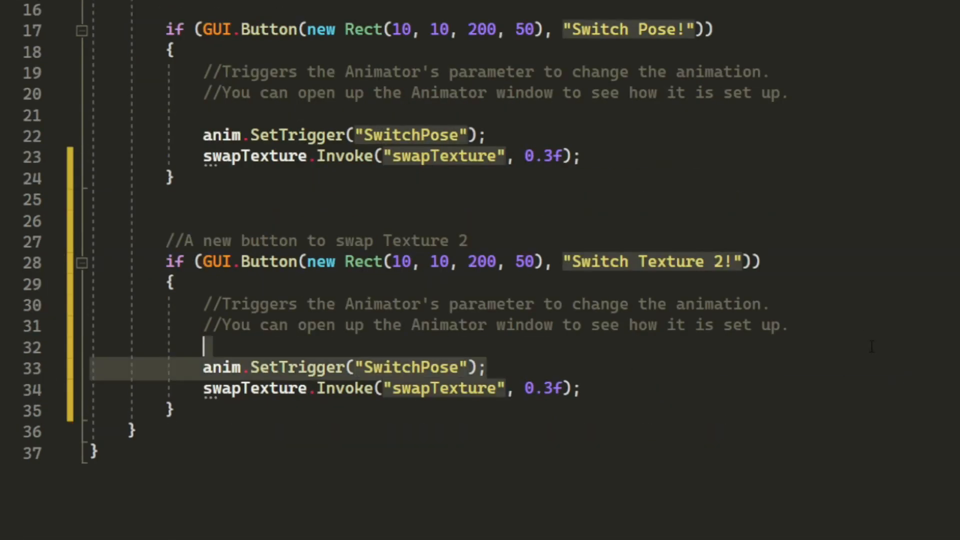
- Make the "Switch Texture 2!" button call swapTextureShader.swapTexture(), set its Rect's y position to 70, and save the script
text(swapTextureShader.SwapTexture();)
double_click(440, 263)
text(70)
key(ctrl+s)
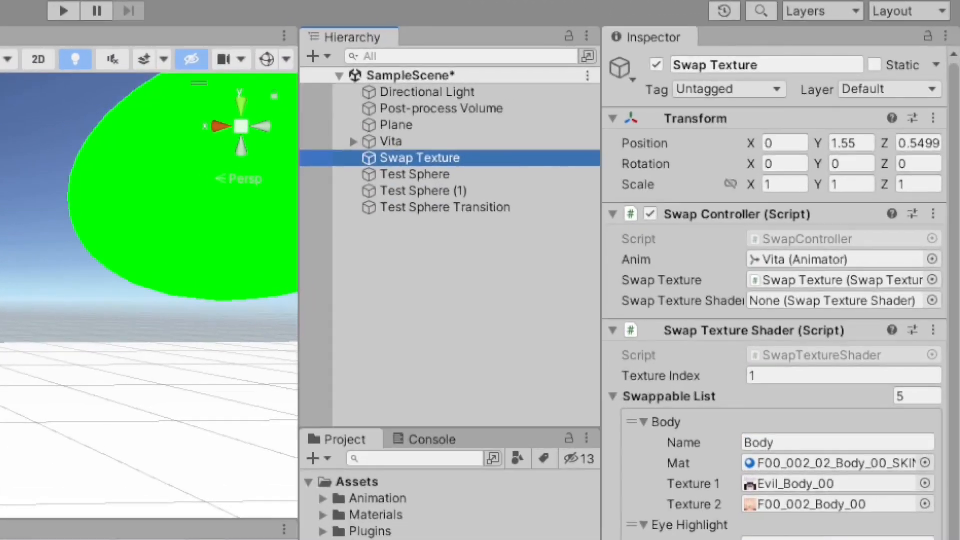
- Assign the object's Swap Texture Shader component to the Swap Texture Shader reference of the Swap Controller
drag(782, 335, 830, 300)
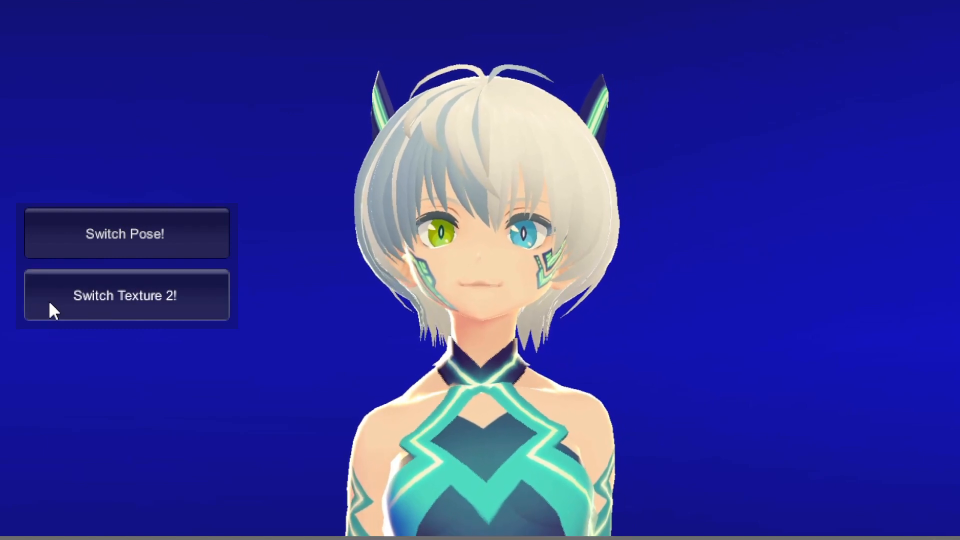
- Test the crossfade between outfits in the running scene by repeatedly switching the character's pose with different second textures
click(64, 242)
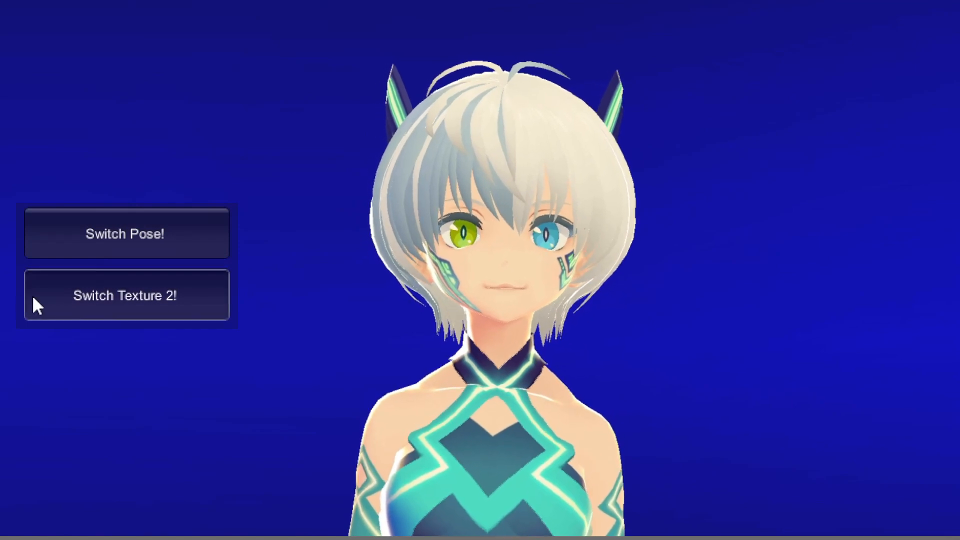
click(40, 249)
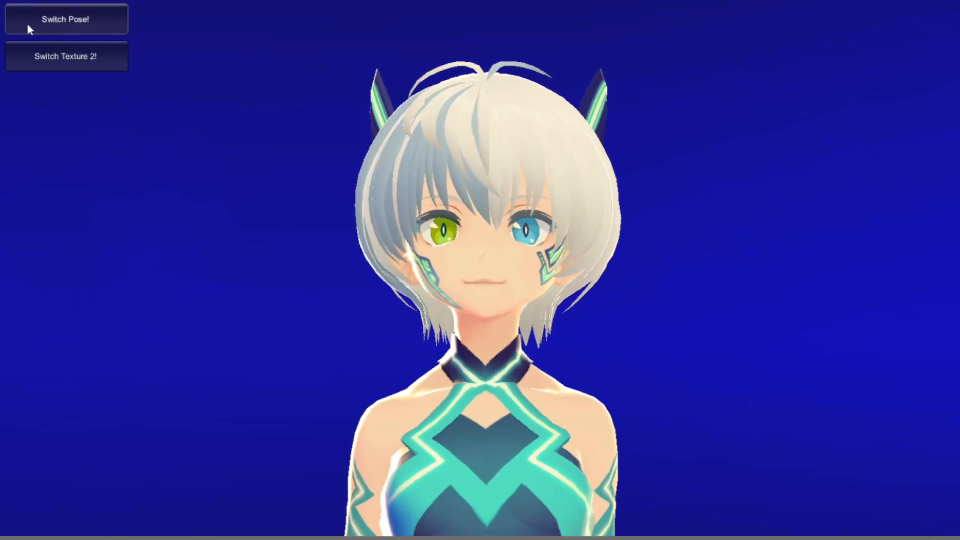
click(27, 23)
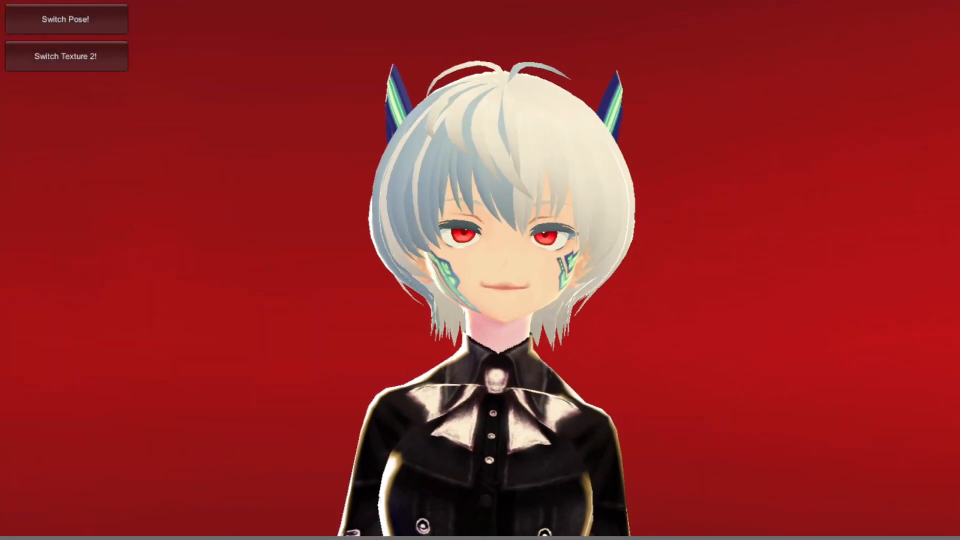
click(17, 22)
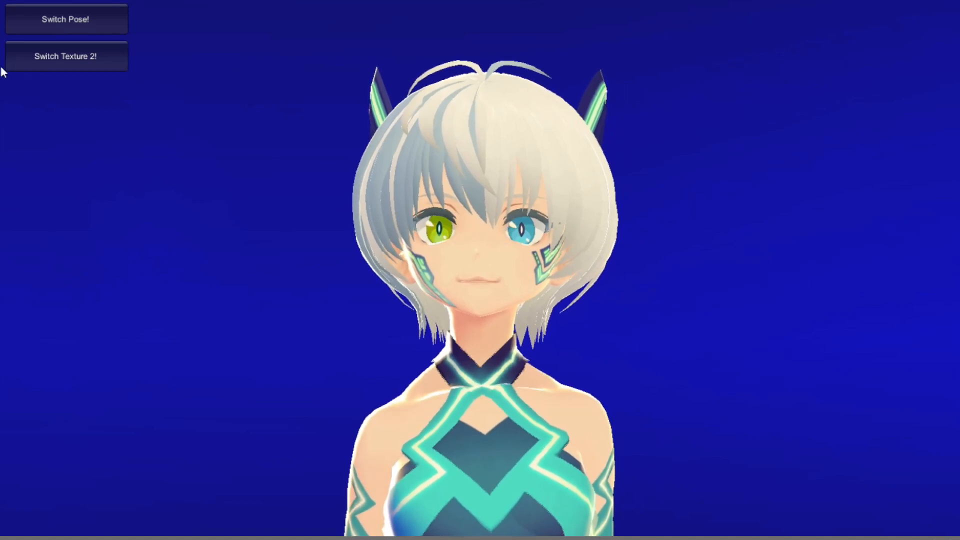
click(29, 25)
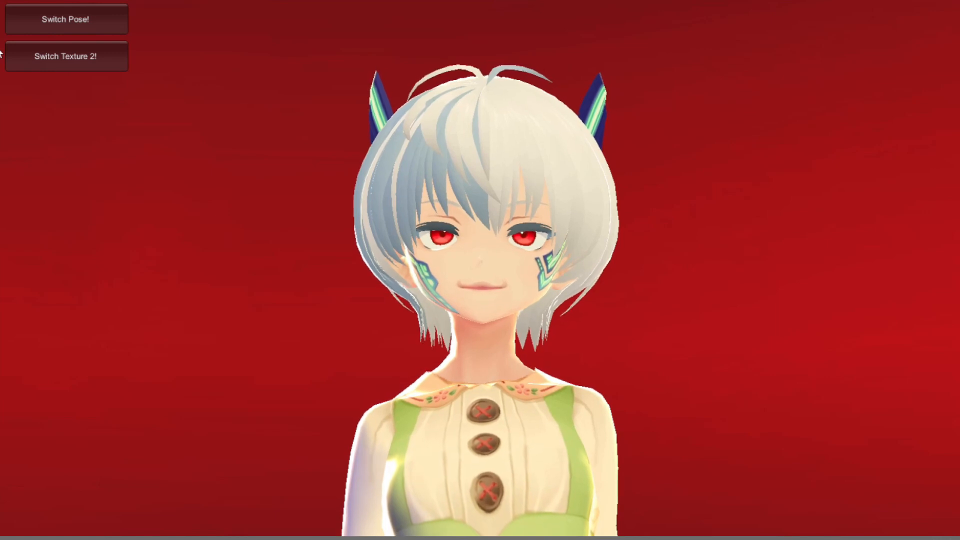
click(20, 25)
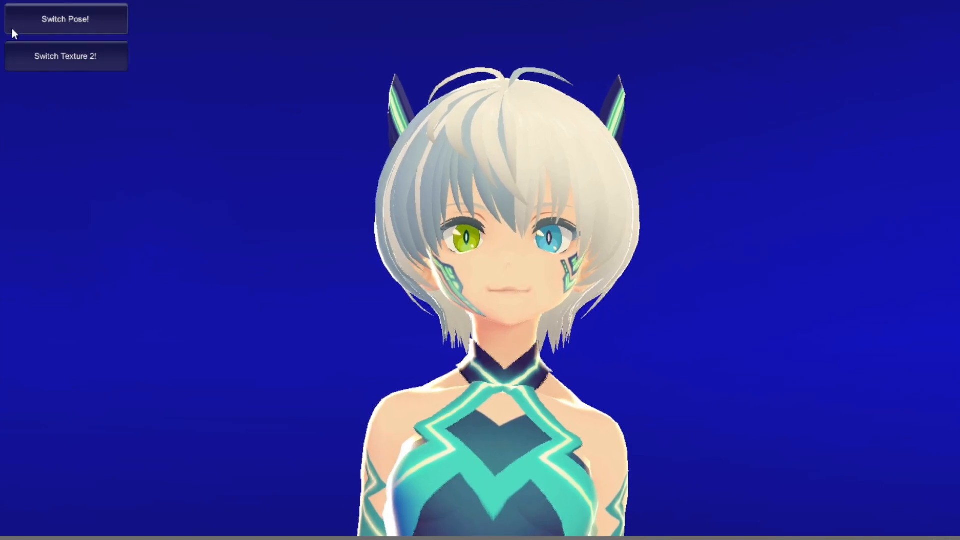
click(15, 26)
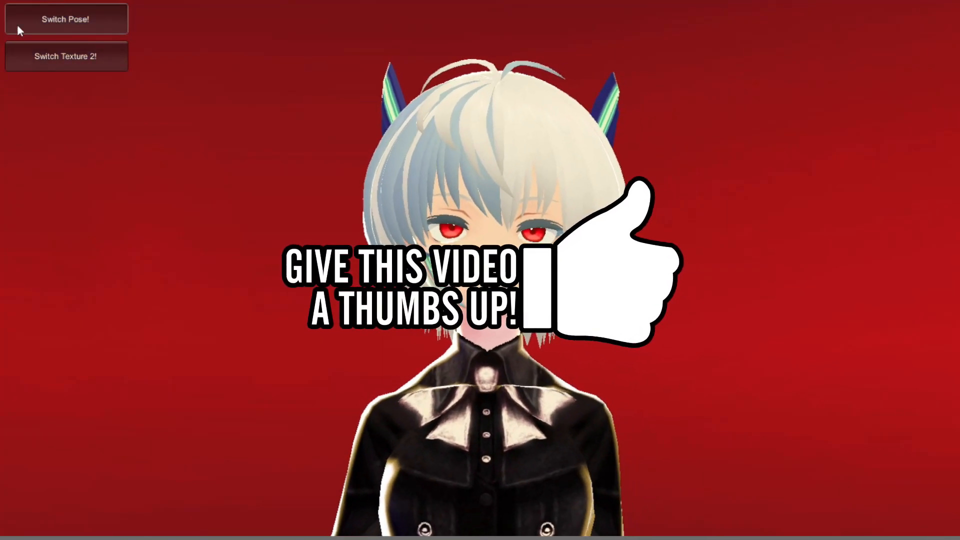
click(17, 26)
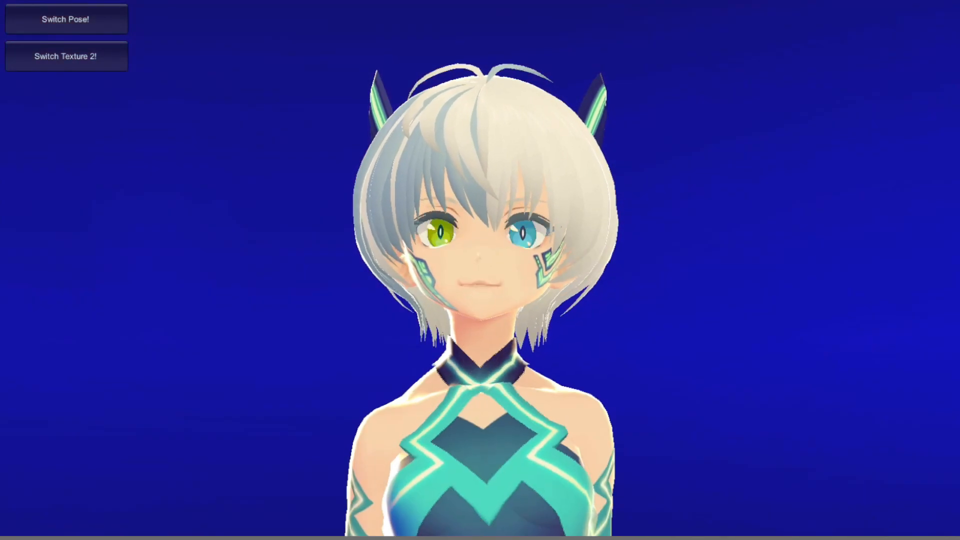
click(27, 24)
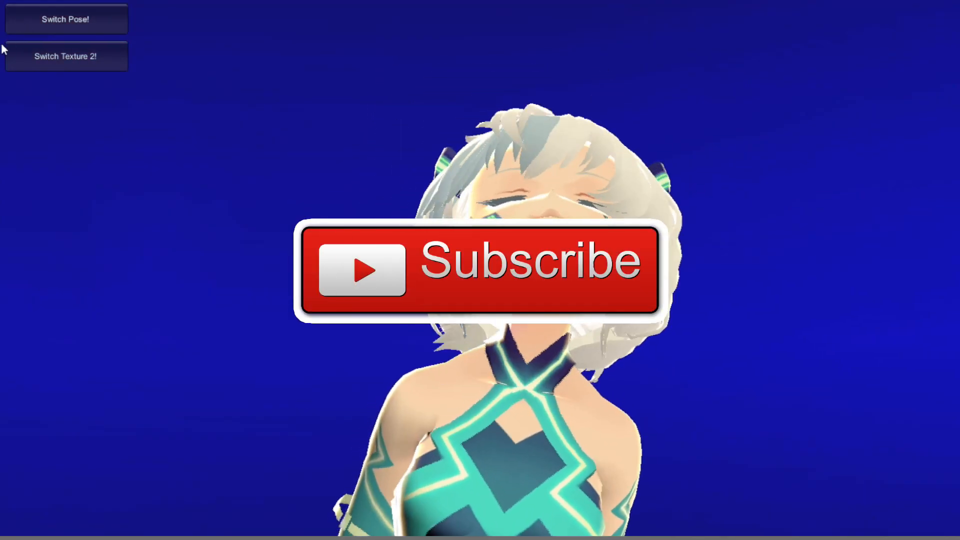